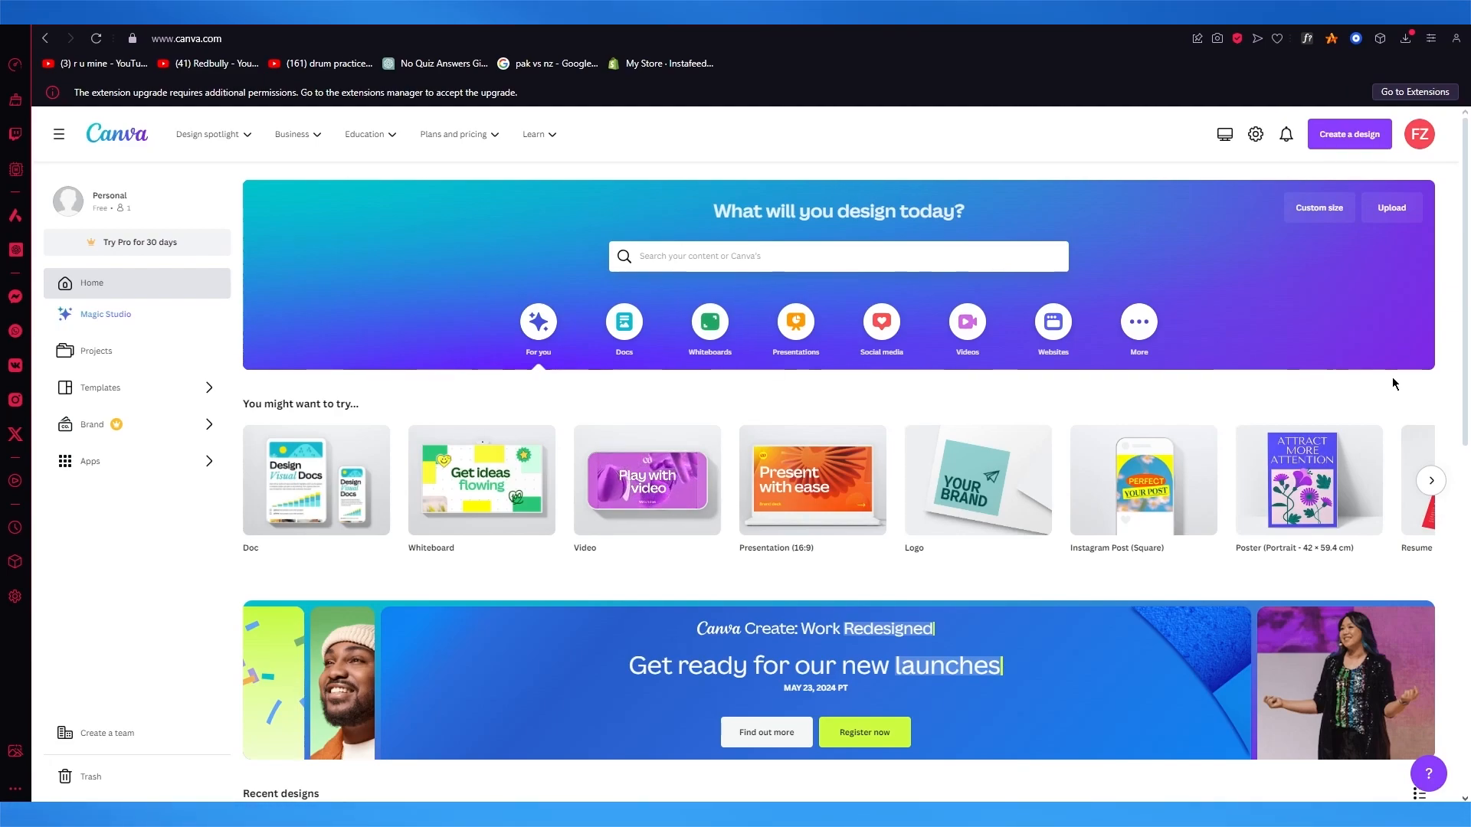
# Import the Instagram logo image pngwing.com (14).png from the computer for a new design
pyautogui.click(1344, 138)
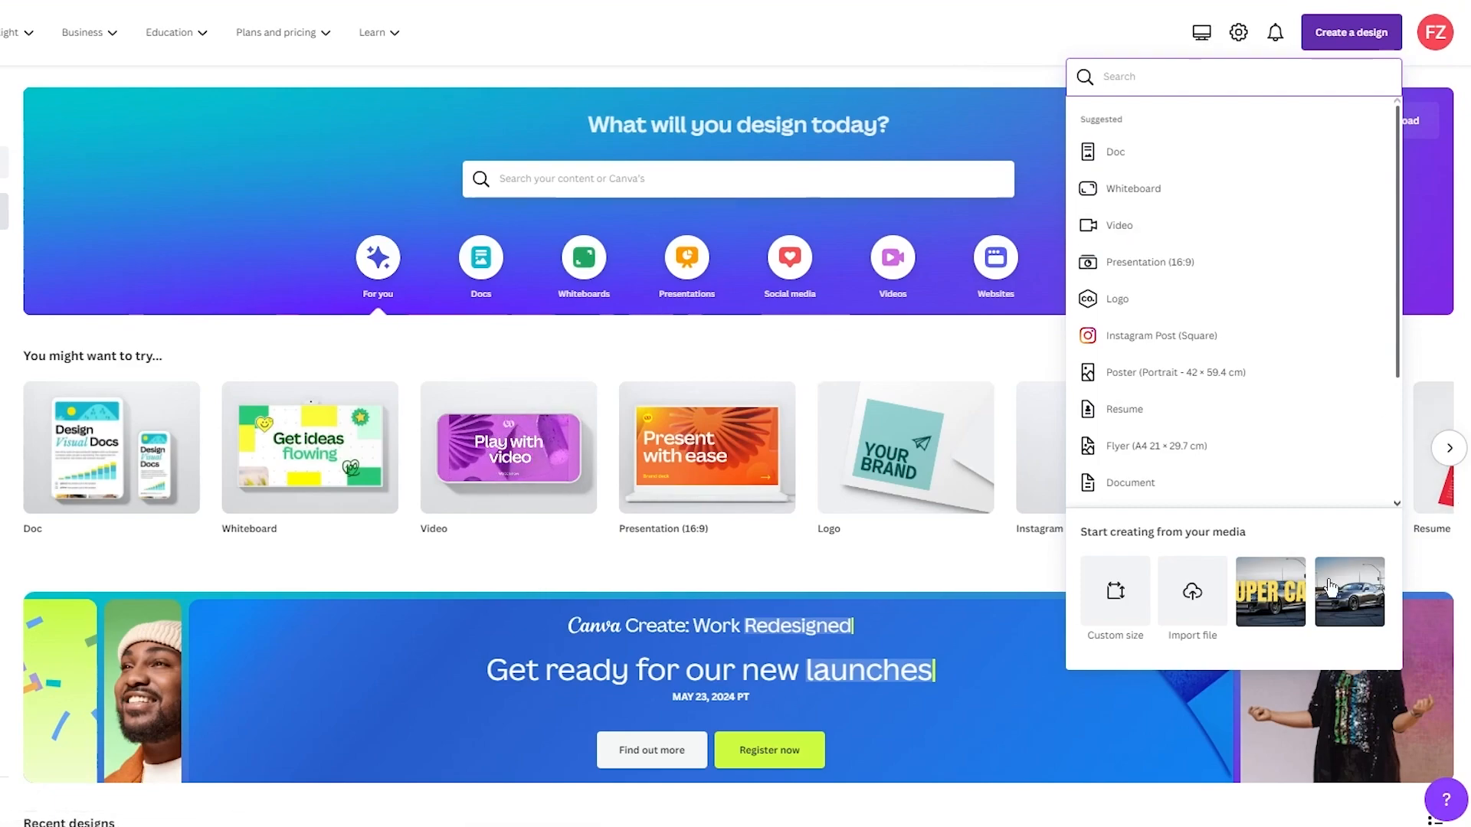
pyautogui.click(1194, 596)
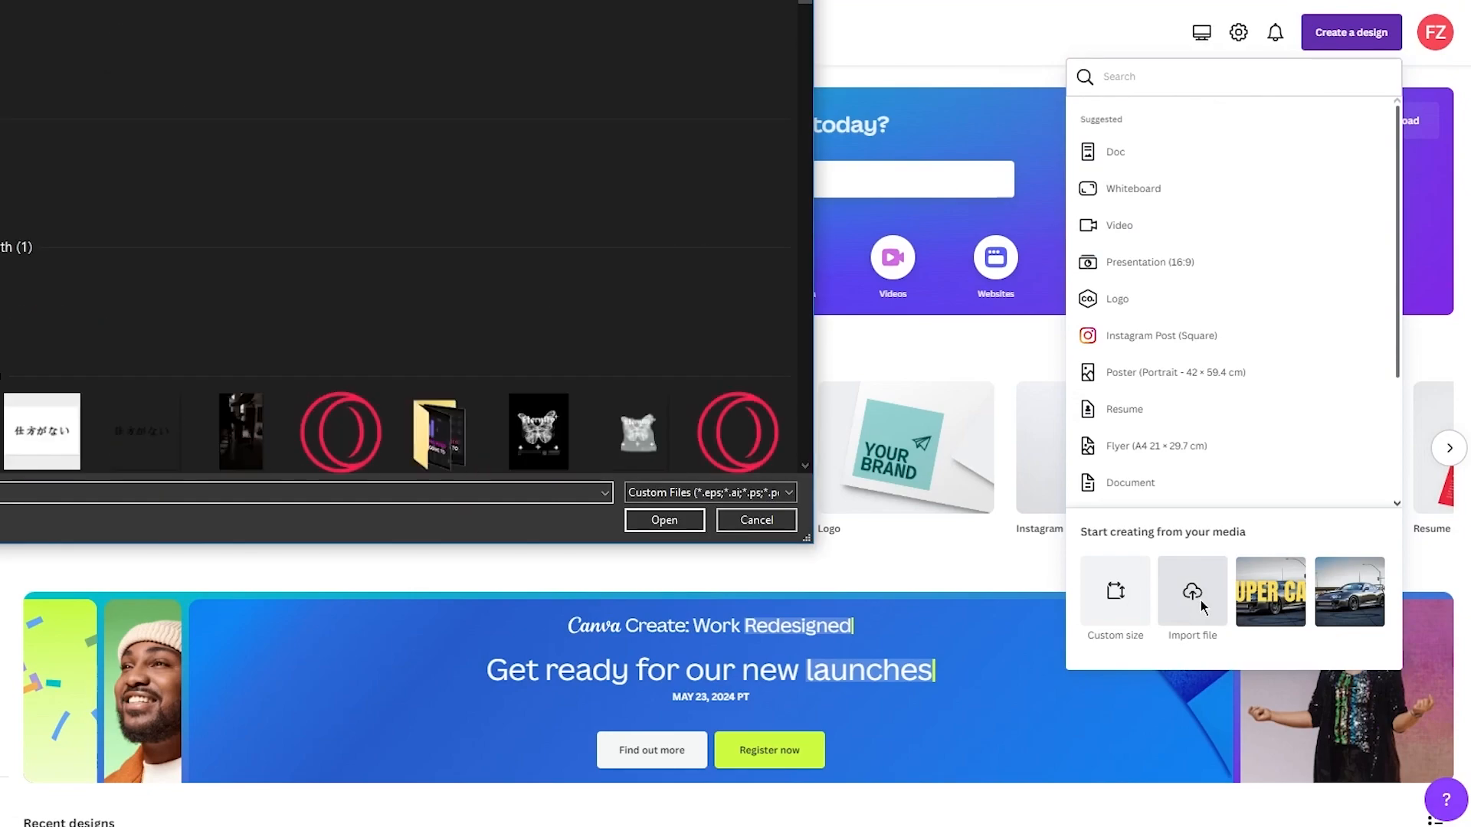
pyautogui.scroll(-10, 354, 316)
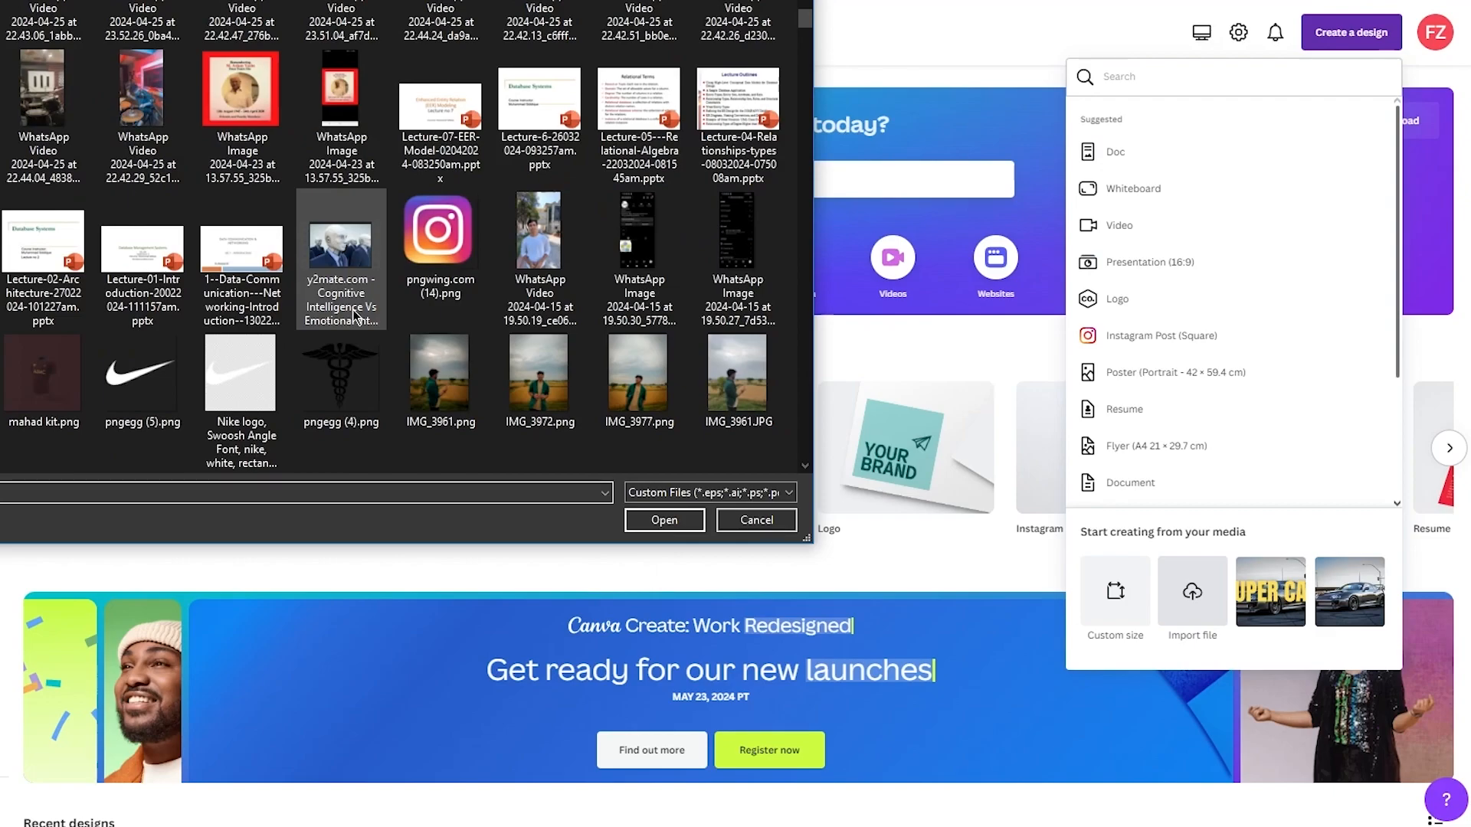
pyautogui.doubleClick(425, 256)
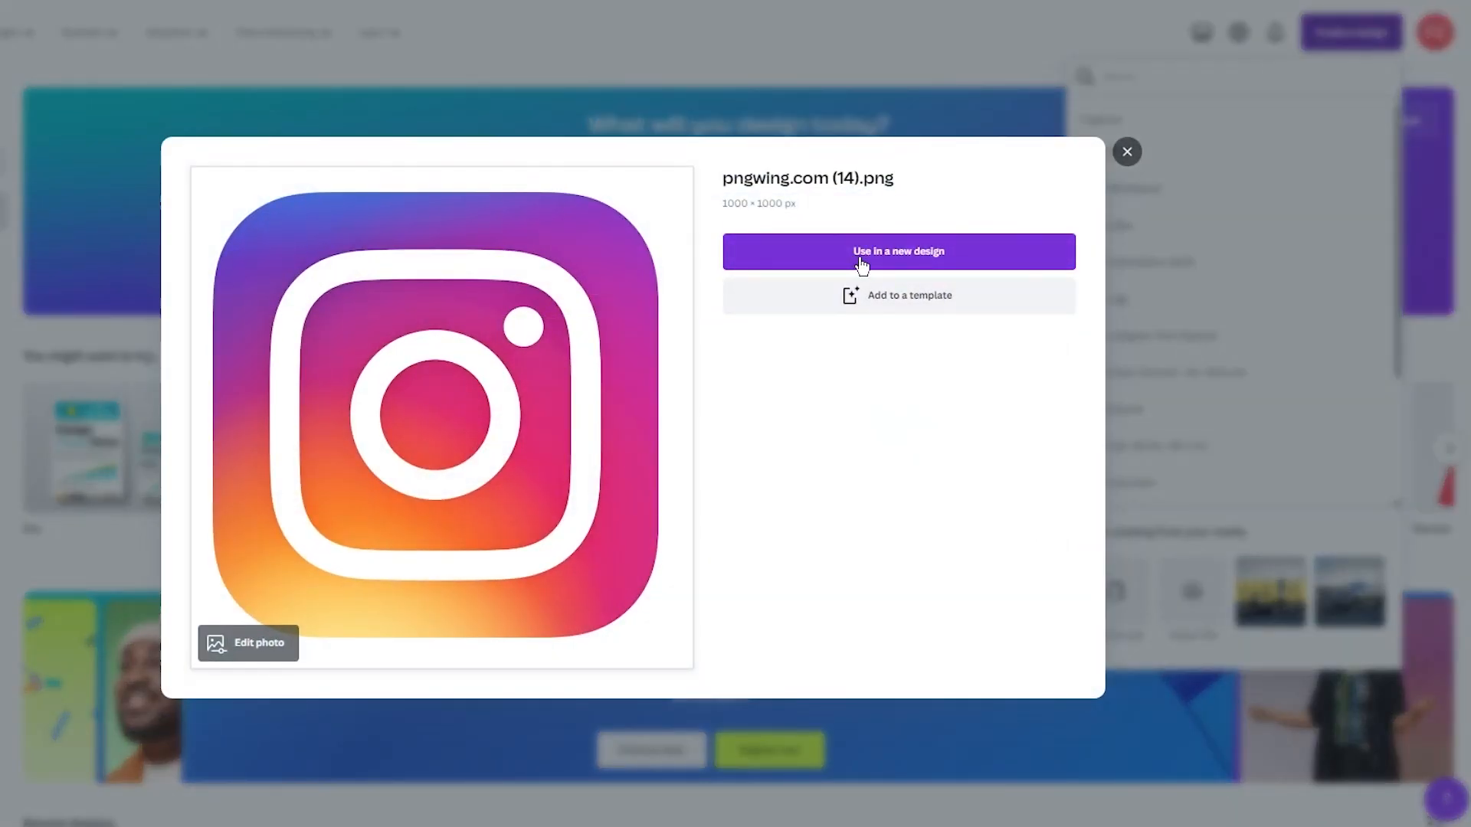
# Use the imported logo in a new custom-size design of 1000 × 1000 px
pyautogui.click(861, 263)
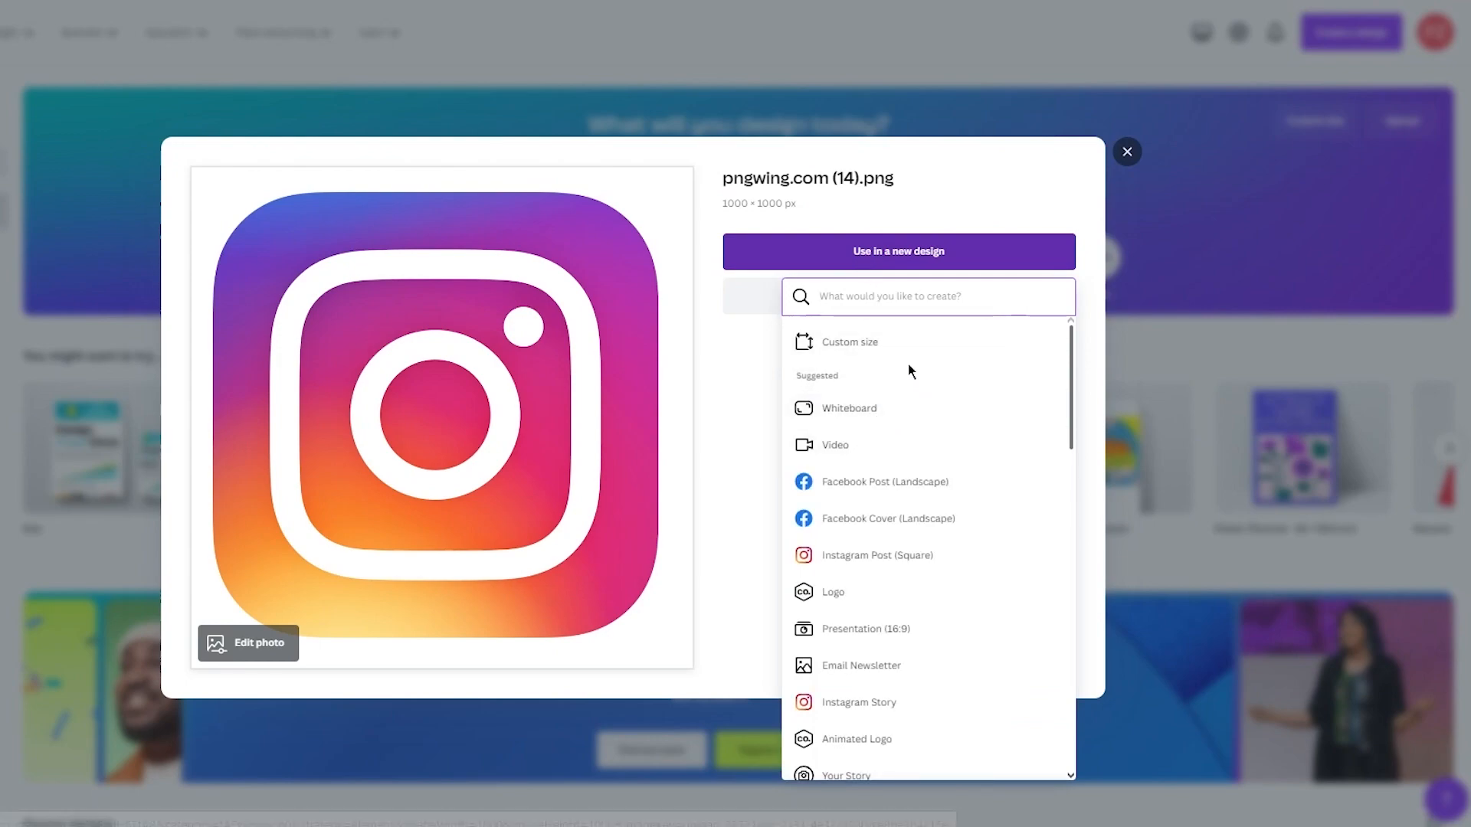
pyautogui.click(895, 347)
pyautogui.click(918, 421)
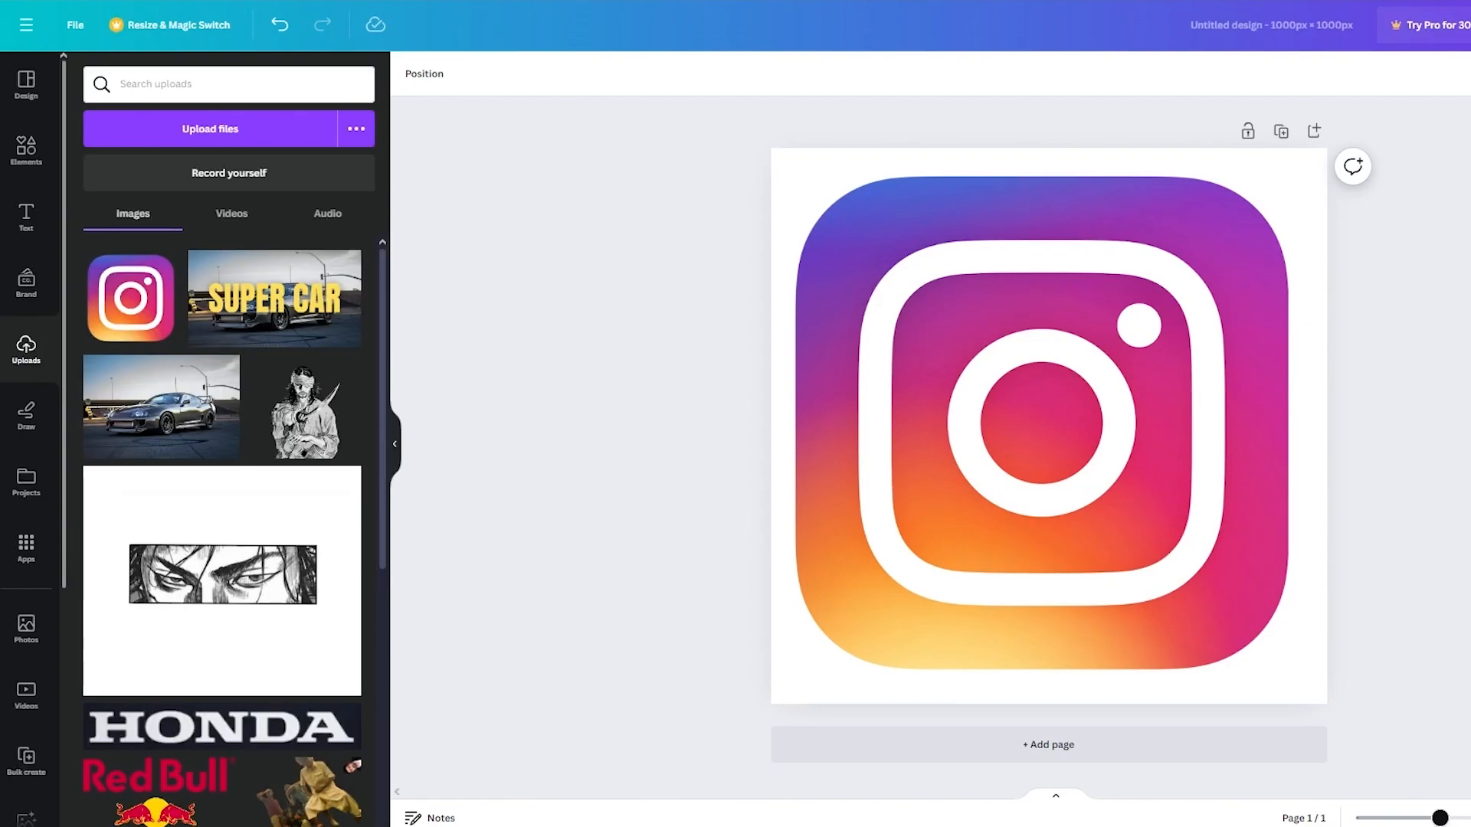
# Select the Instagram logo on the page and show its photo editing options
pyautogui.click(976, 315)
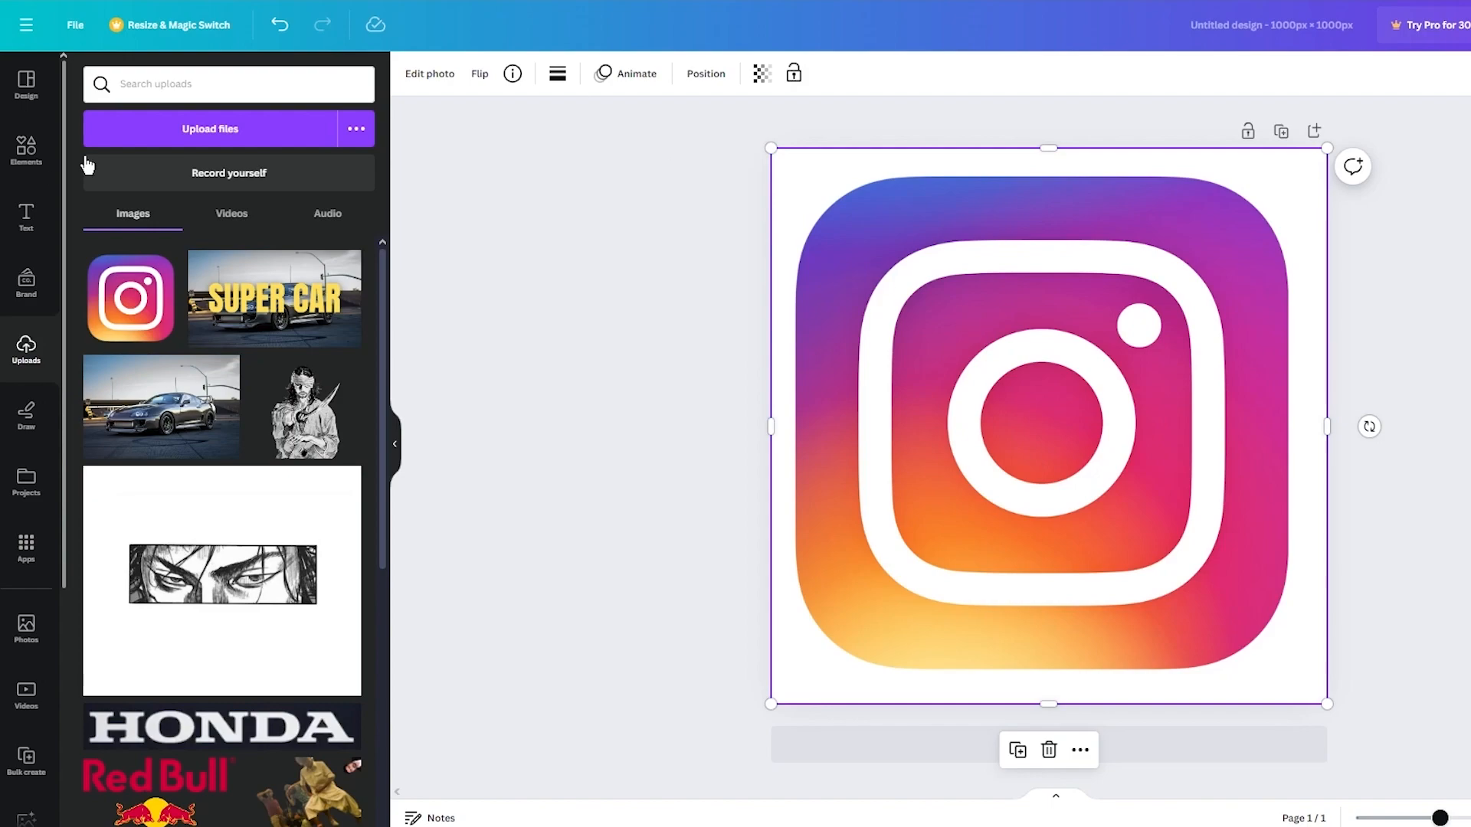
pyautogui.click(411, 76)
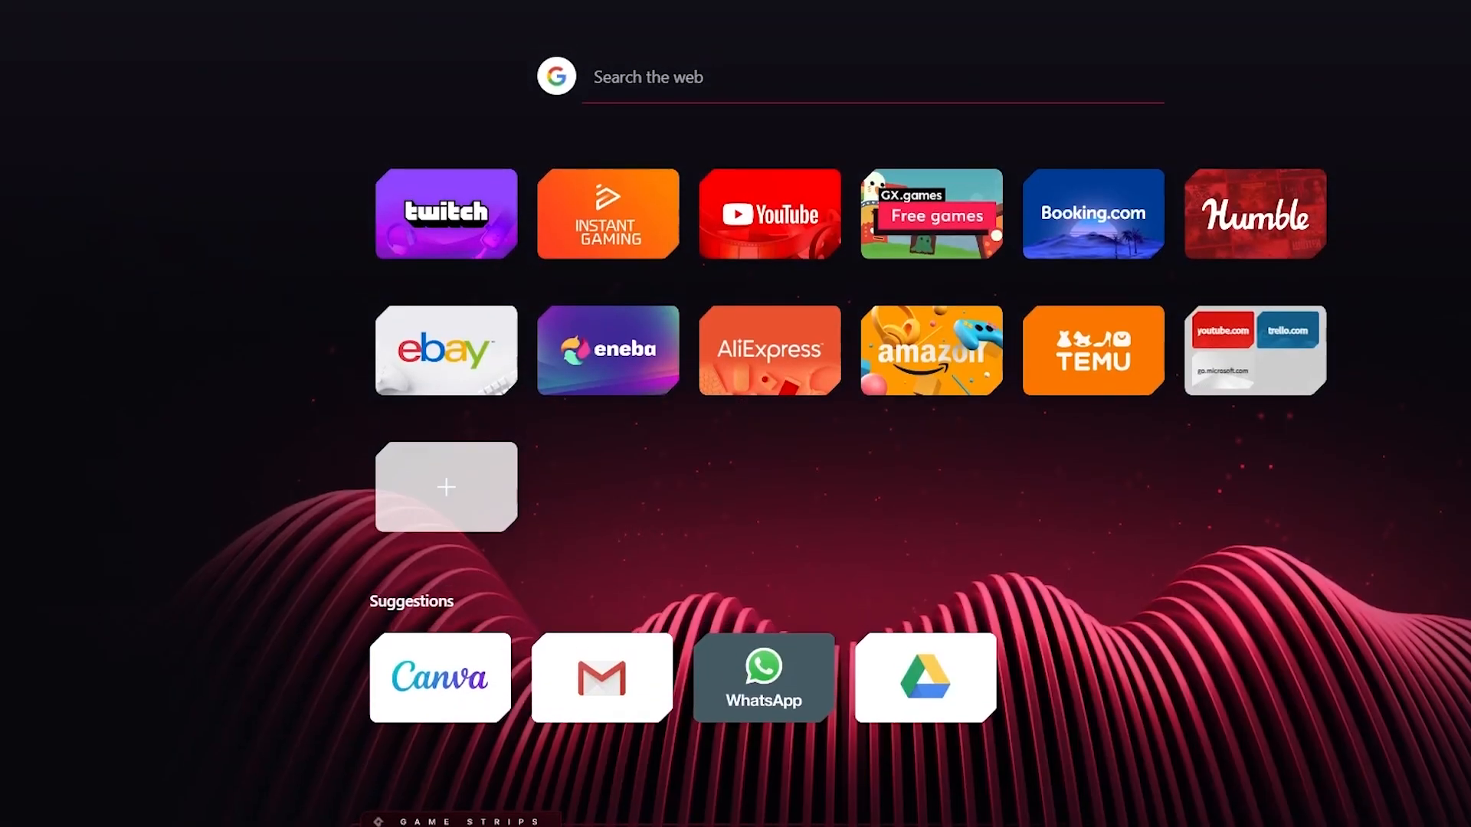
# Switch to the remove.bg website to remove an image's background for free
pyautogui.write('remov')
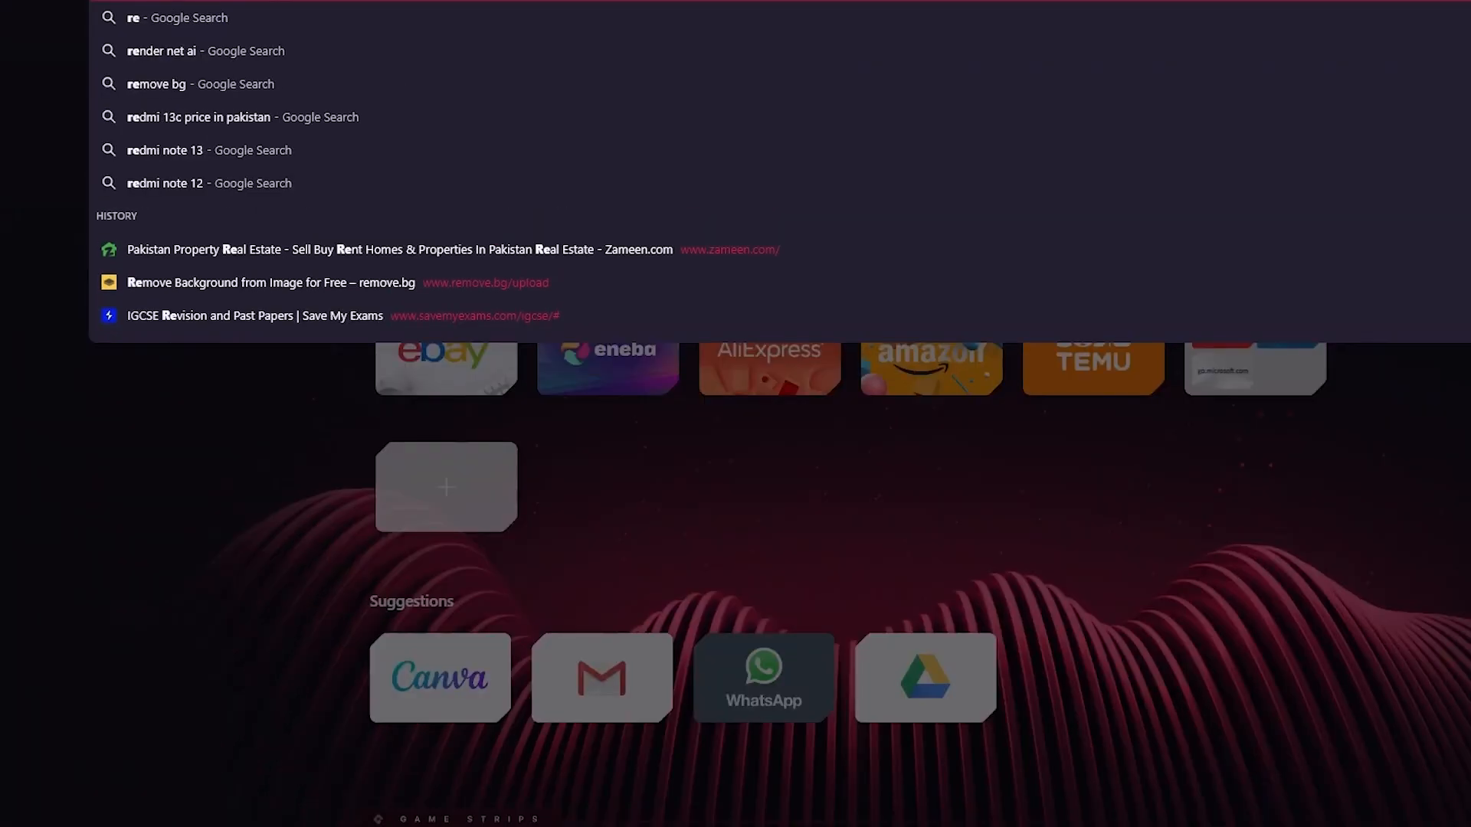
pyautogui.write('e')
pyautogui.press('Return')
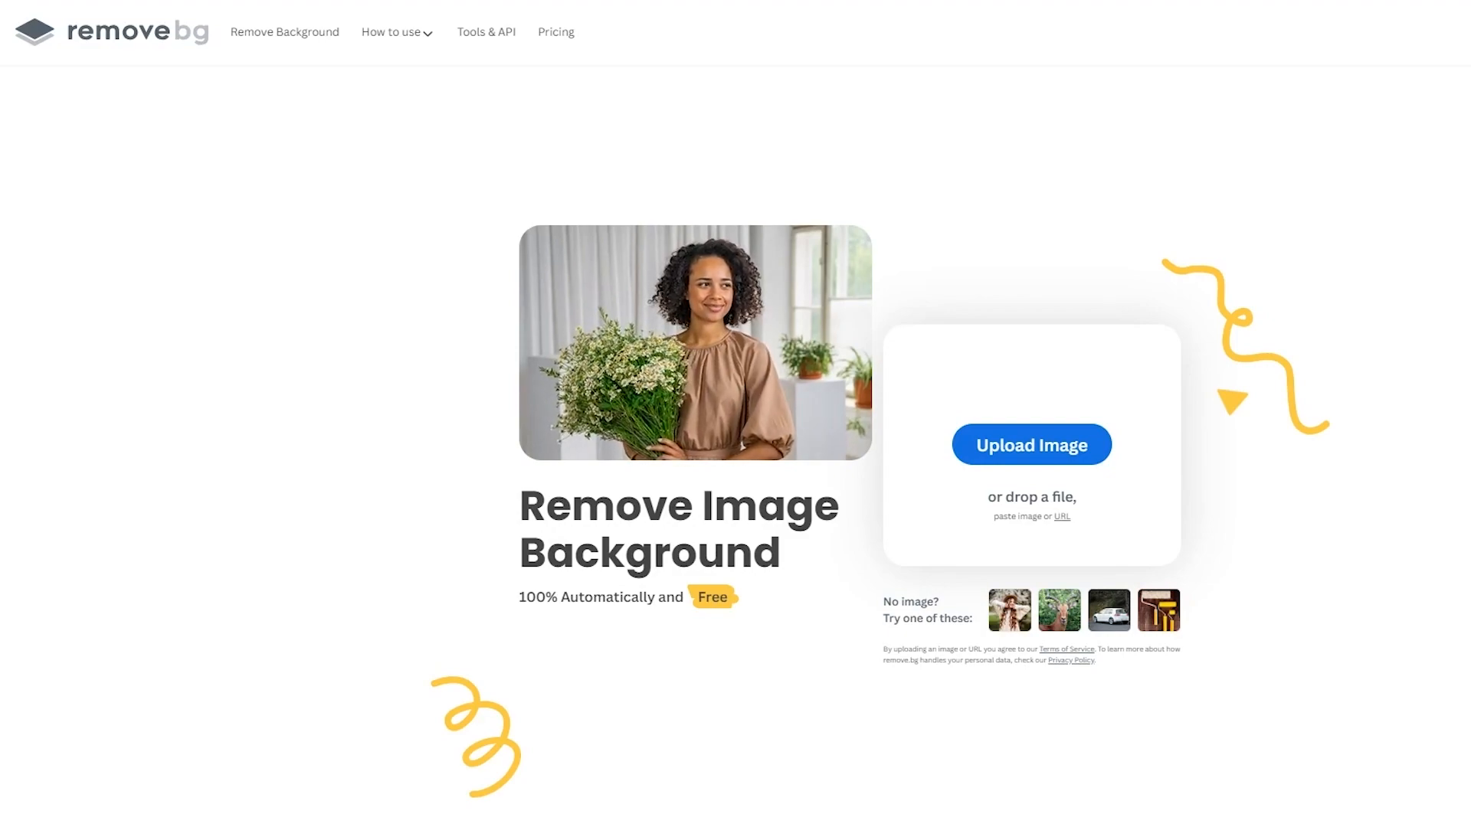
# Browse the computer's image files and choose a picture to upload for background removal
pyautogui.click(1004, 451)
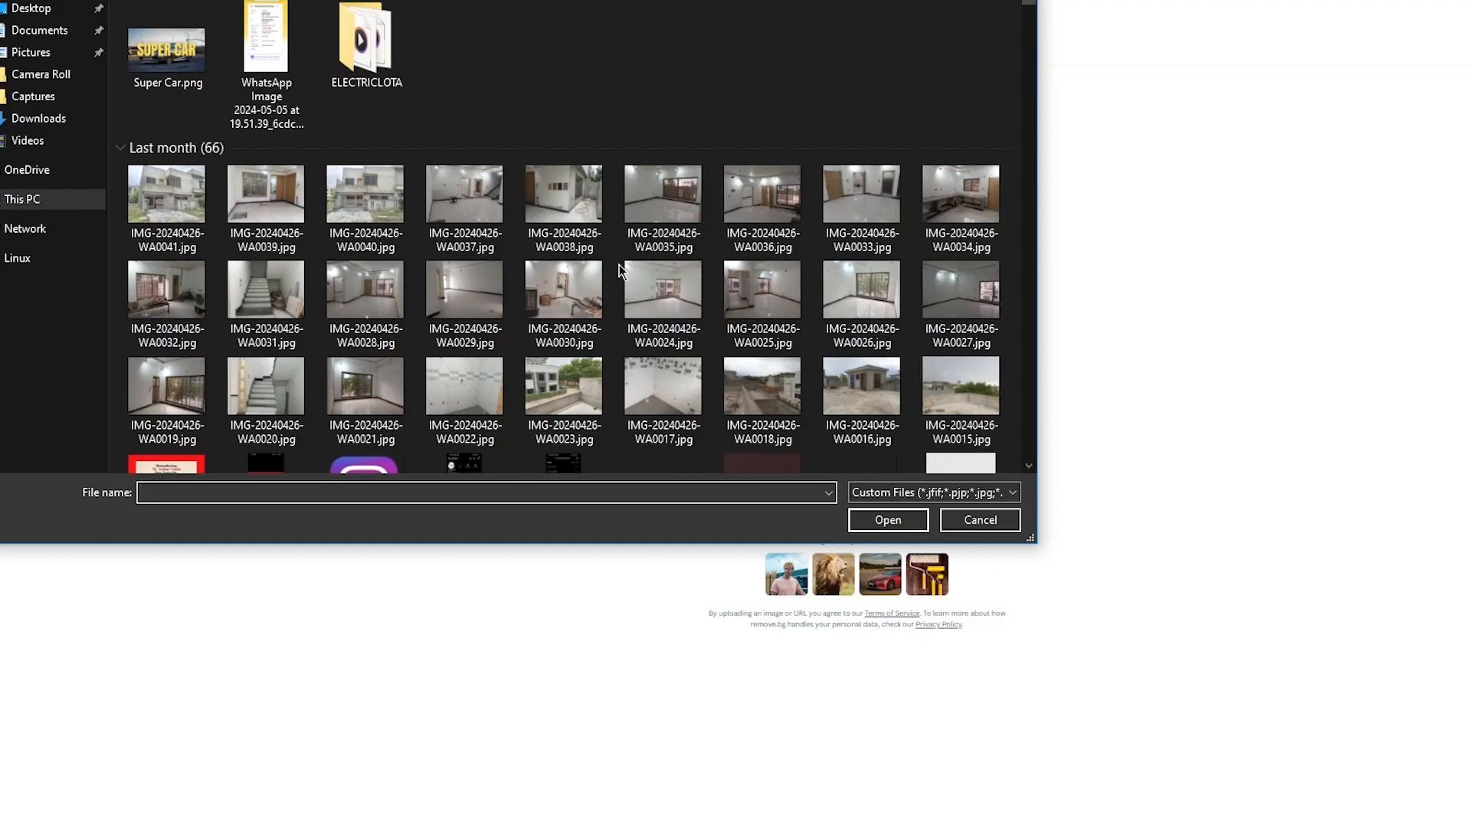
pyautogui.scroll(-8, 622, 272)
pyautogui.scroll(-5, 621, 272)
pyautogui.scroll(-15, 622, 272)
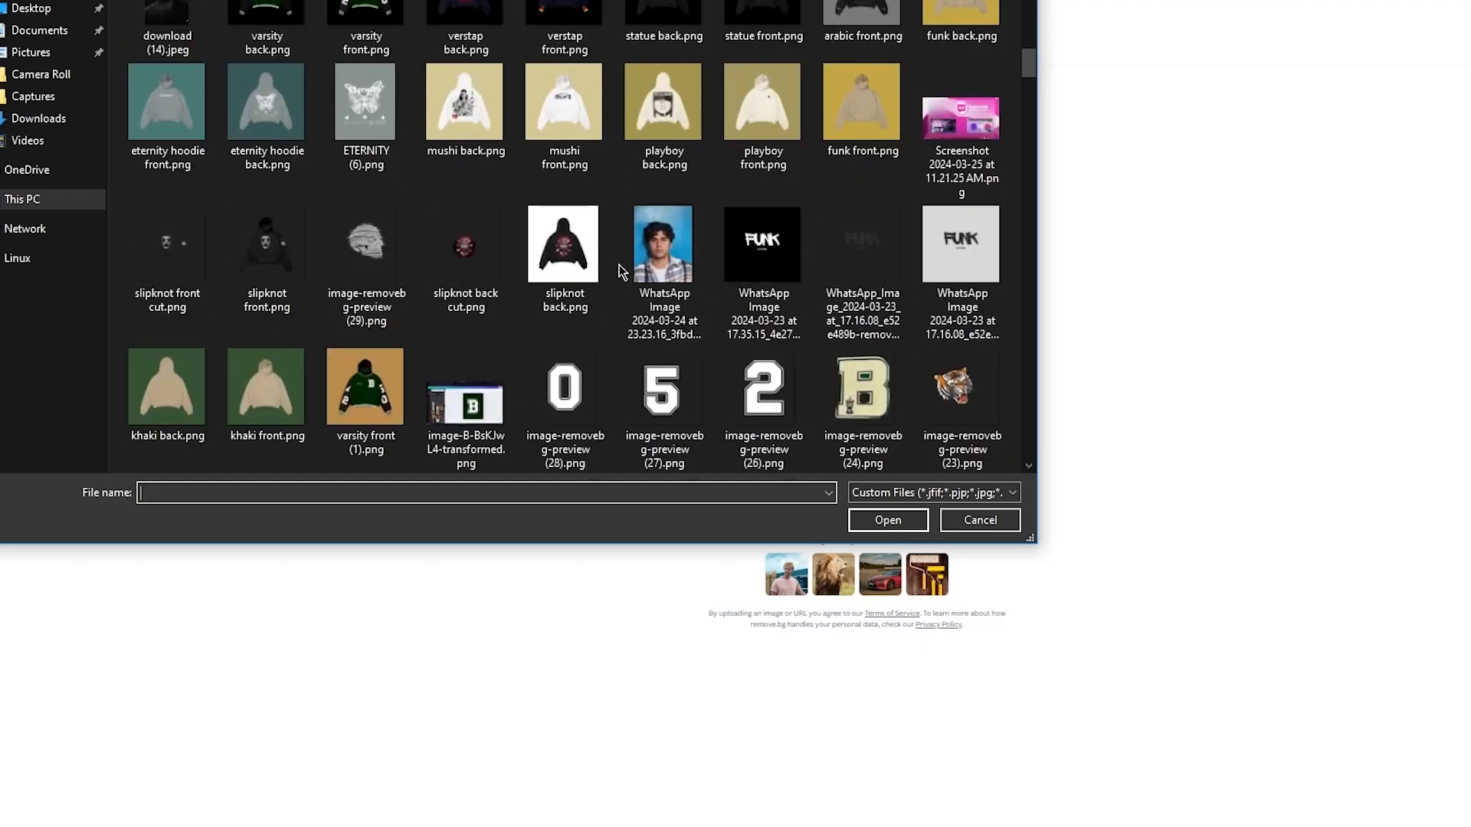
pyautogui.scroll(-15, 621, 272)
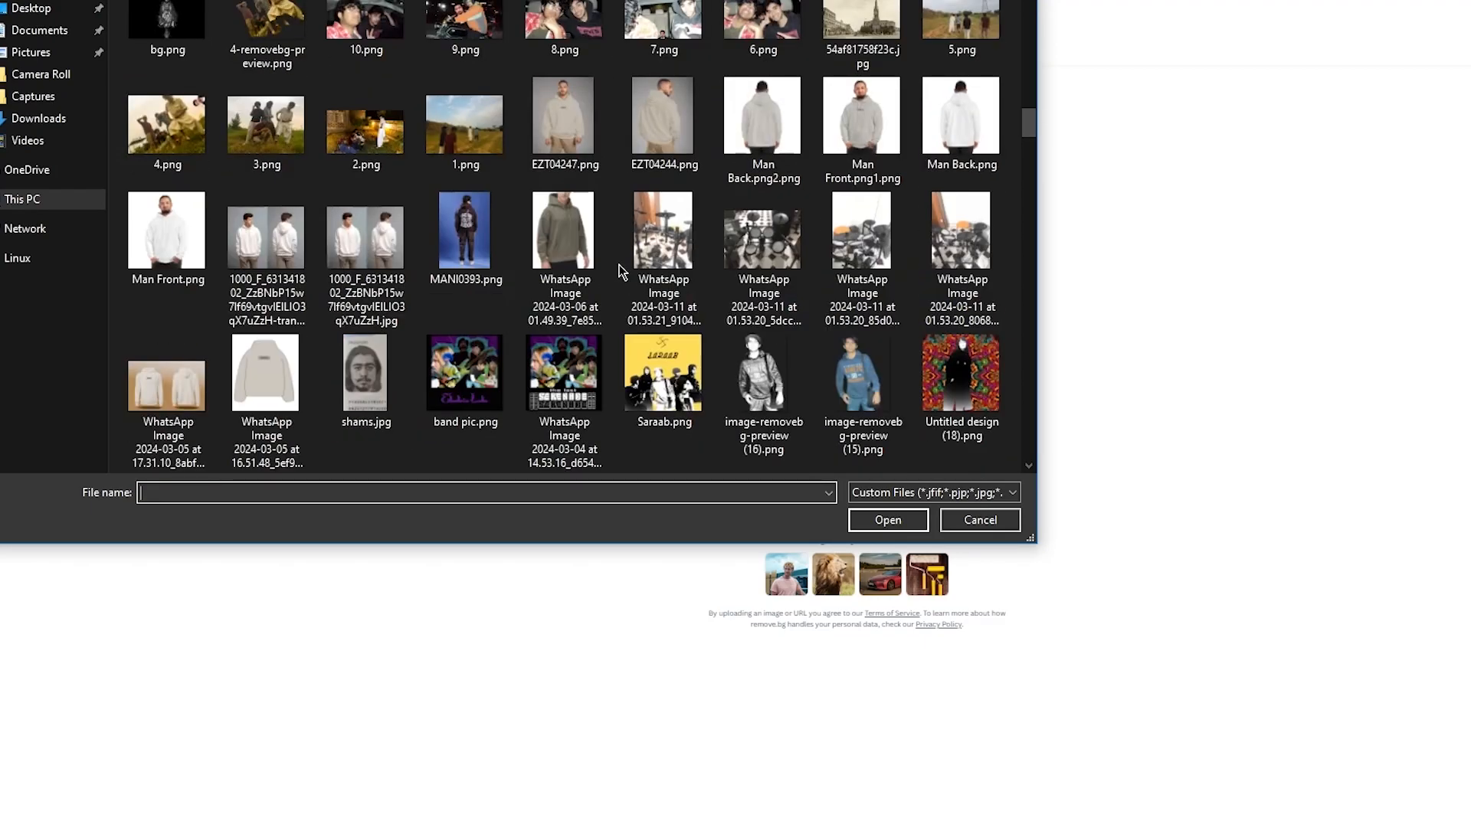
pyautogui.scroll(15, 621, 272)
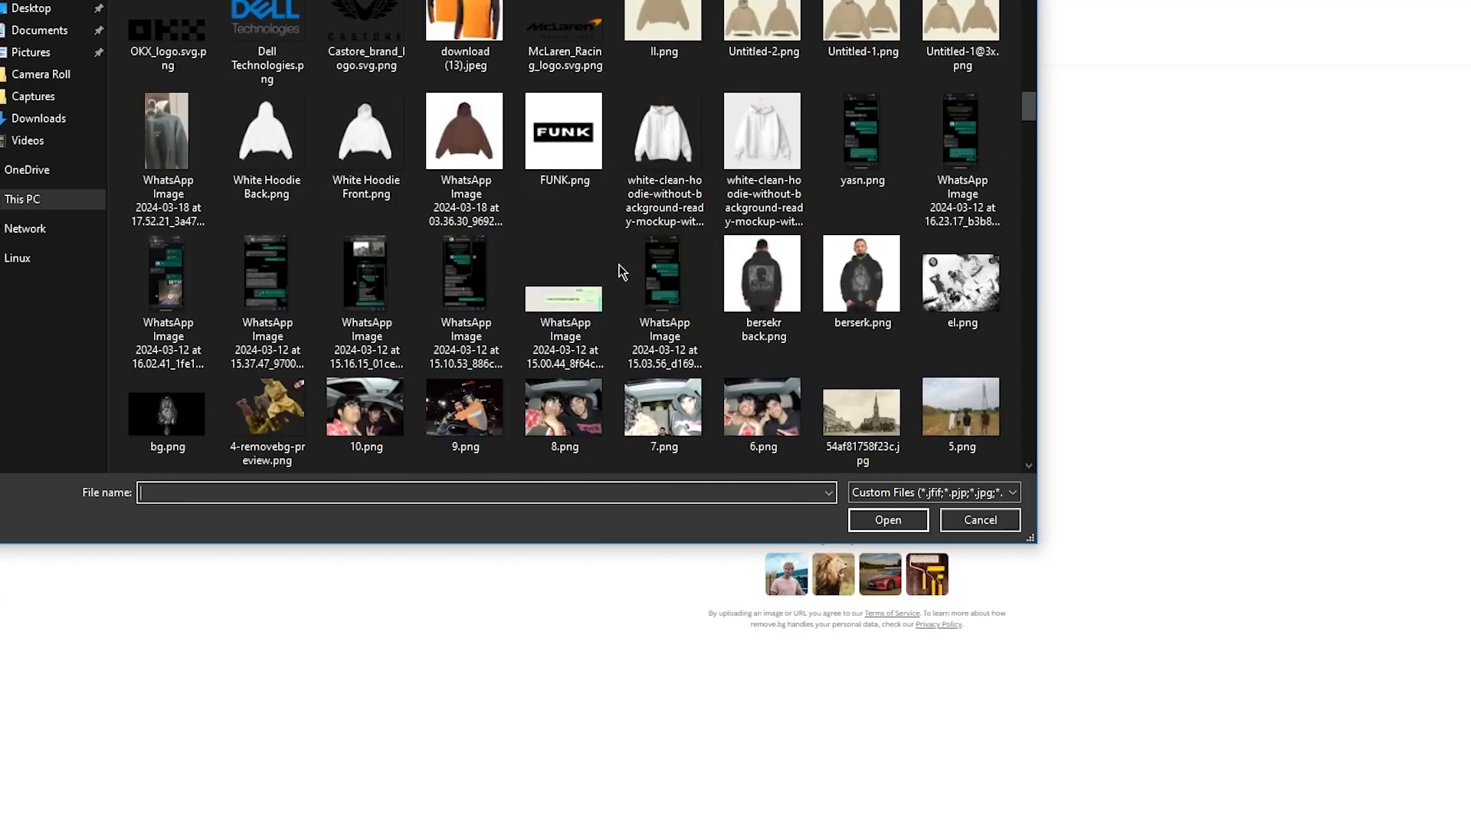
pyautogui.scroll(5, 622, 272)
pyautogui.click(619, 266)
pyautogui.doubleClick(381, 324)
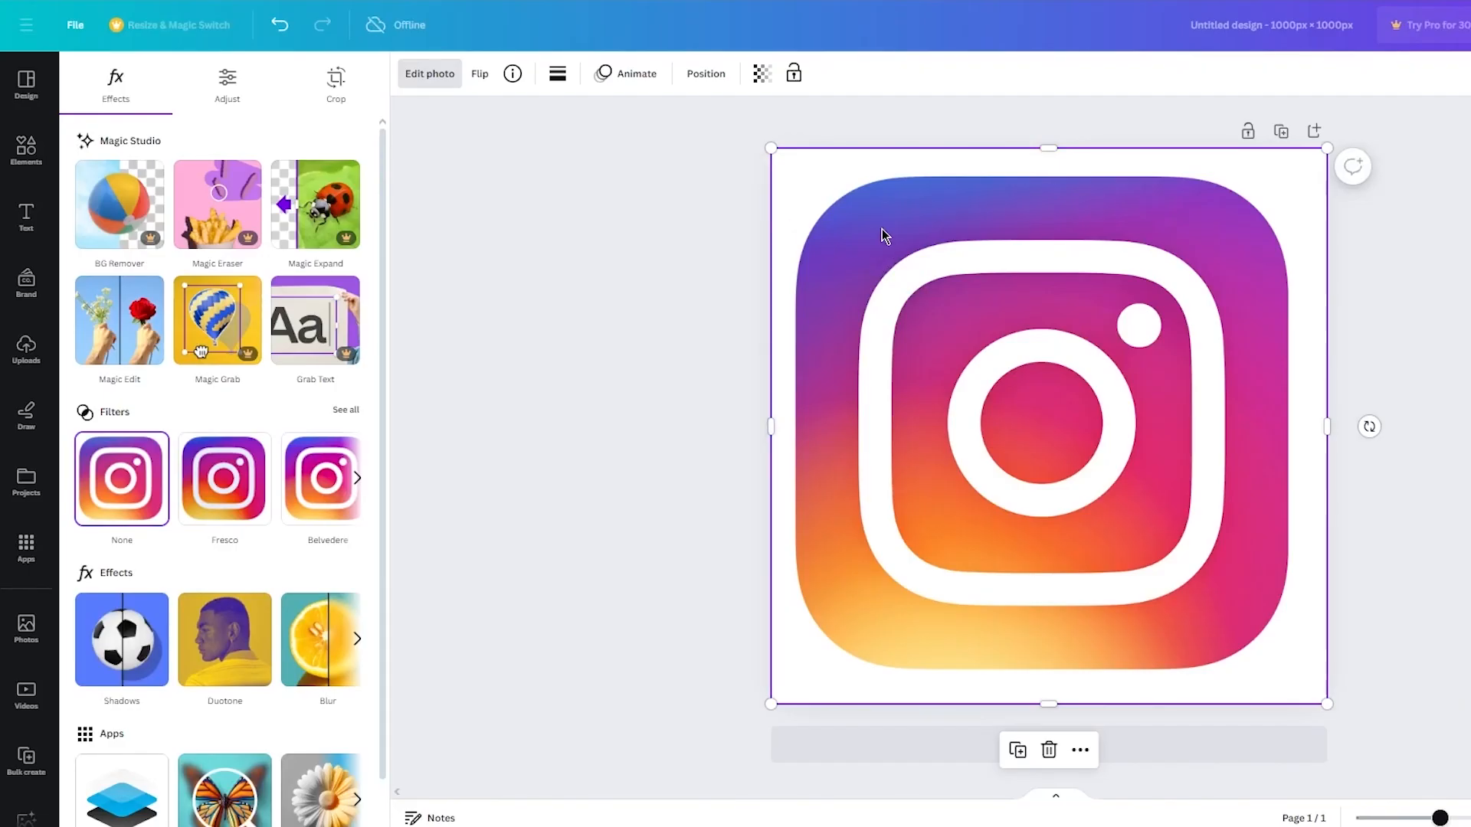
# Back in the Canva design, shrink the Instagram logo toward the page's lower-right corner and leave photo editing
pyautogui.moveTo(764, 155); pyautogui.dragTo(891, 308)
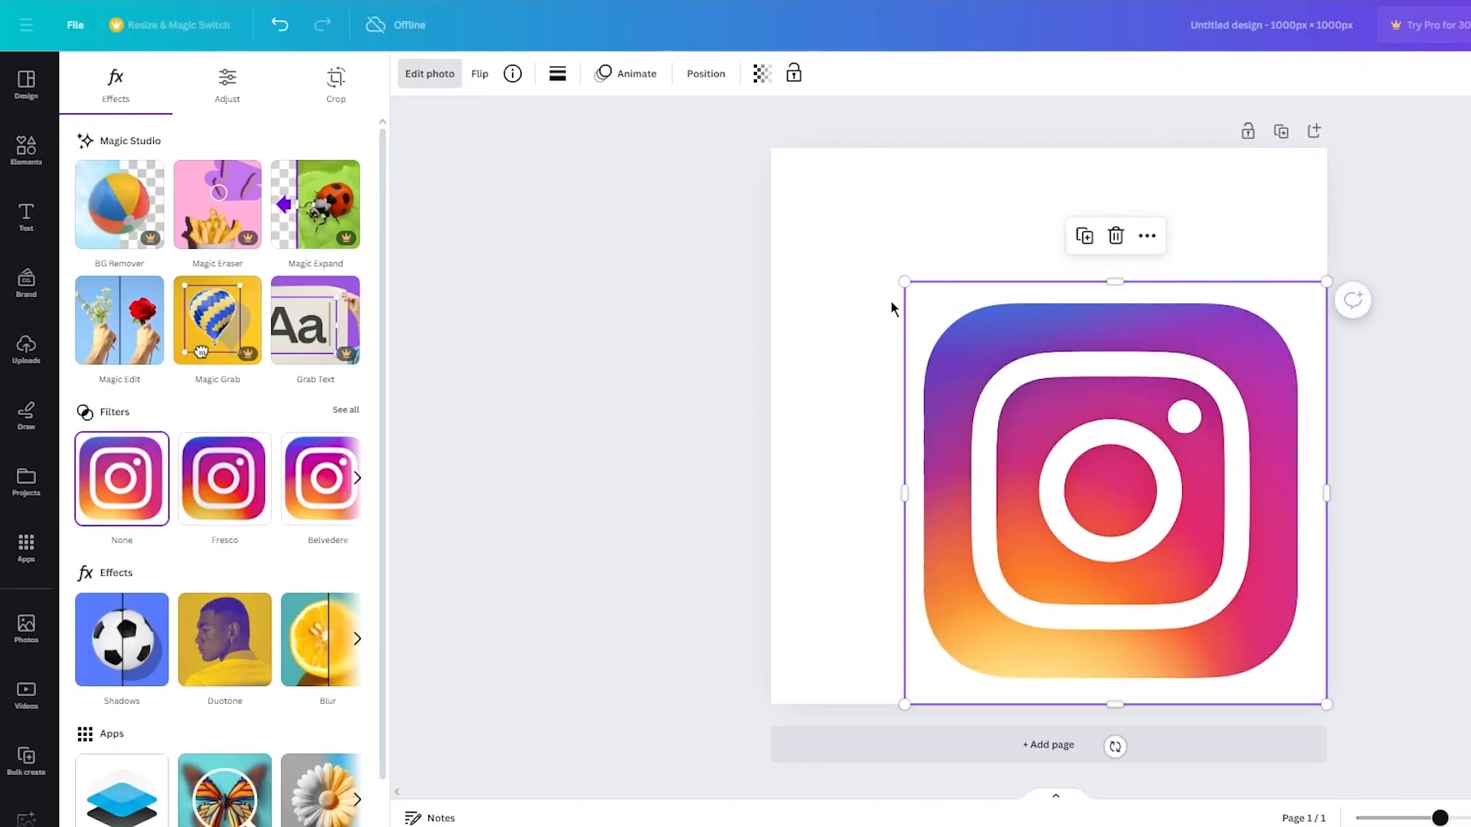
pyautogui.press('Escape')
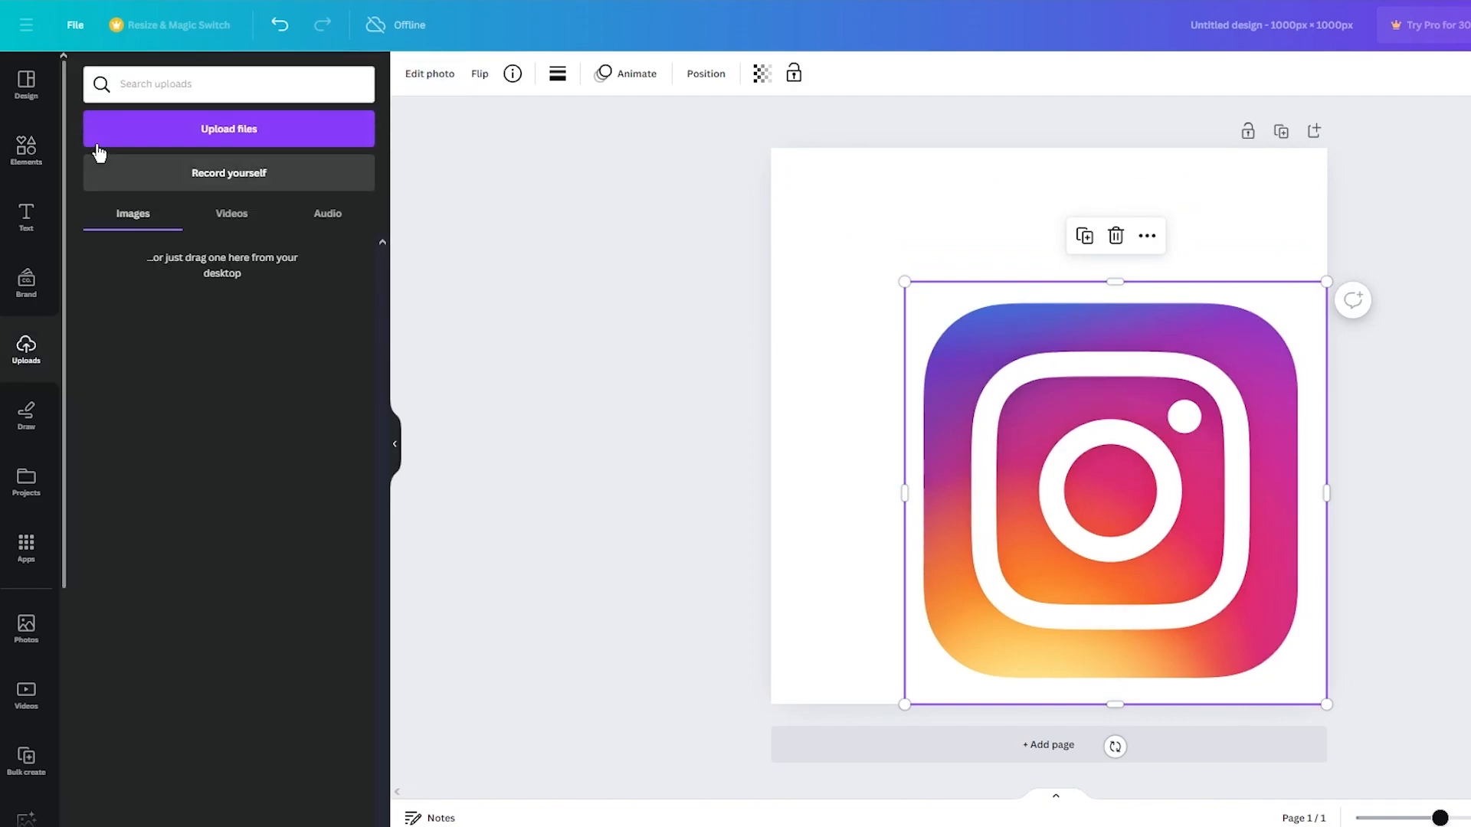
# Bring up the elements library without the offline notice and clear the Instagram logo from the page
pyautogui.click(27, 167)
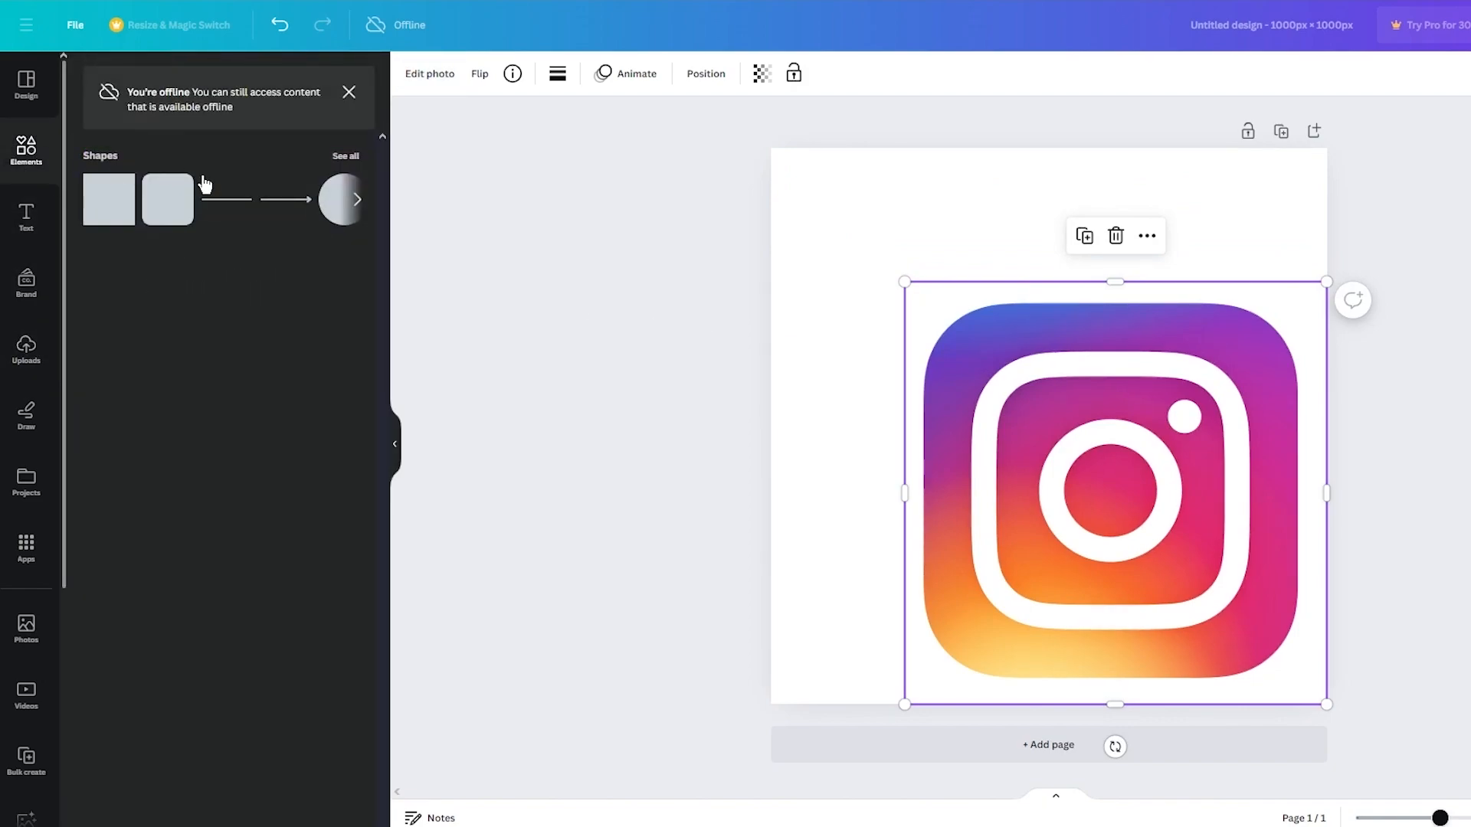
pyautogui.click(348, 92)
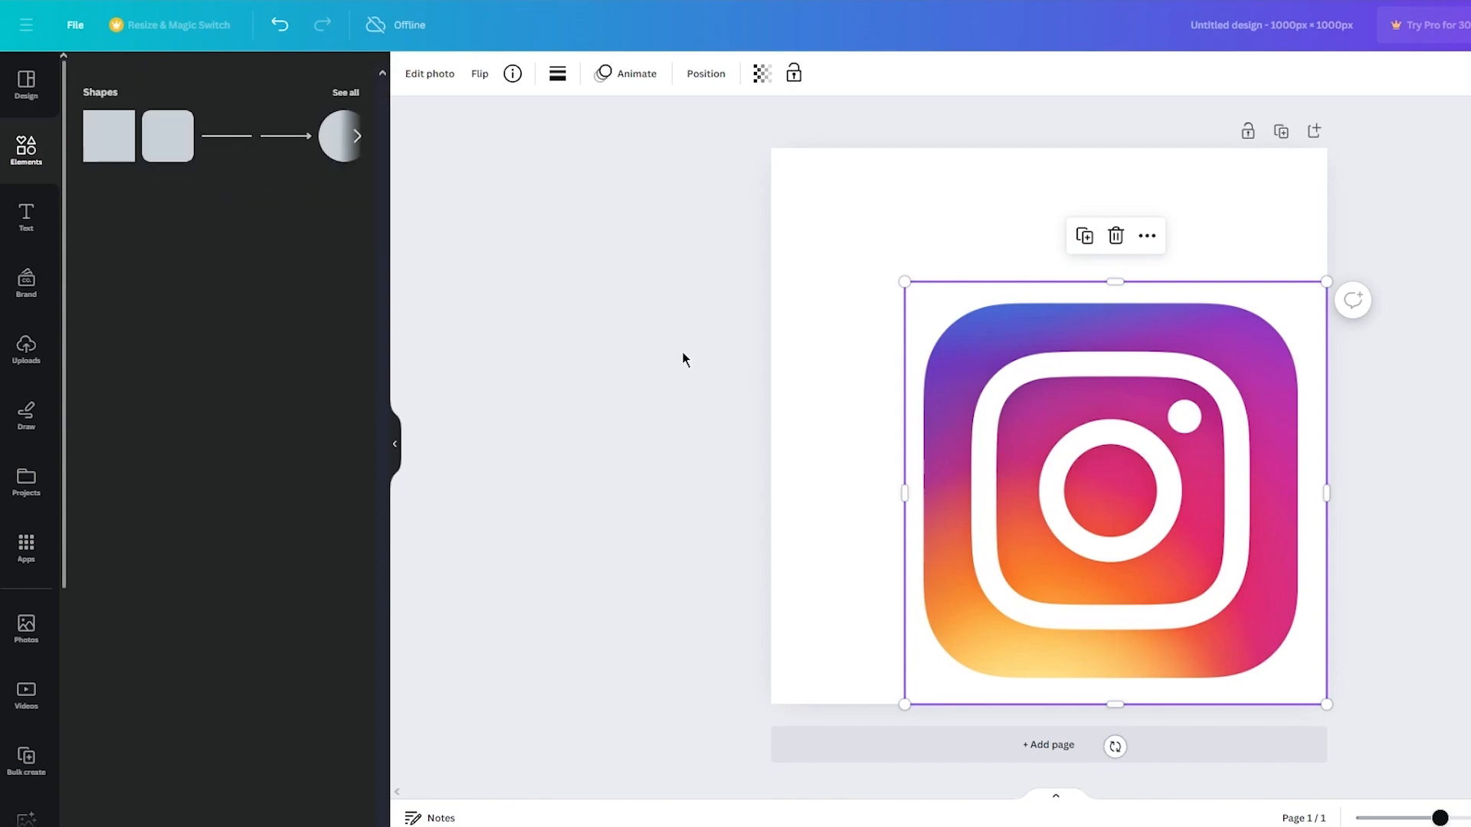
pyautogui.click(831, 215)
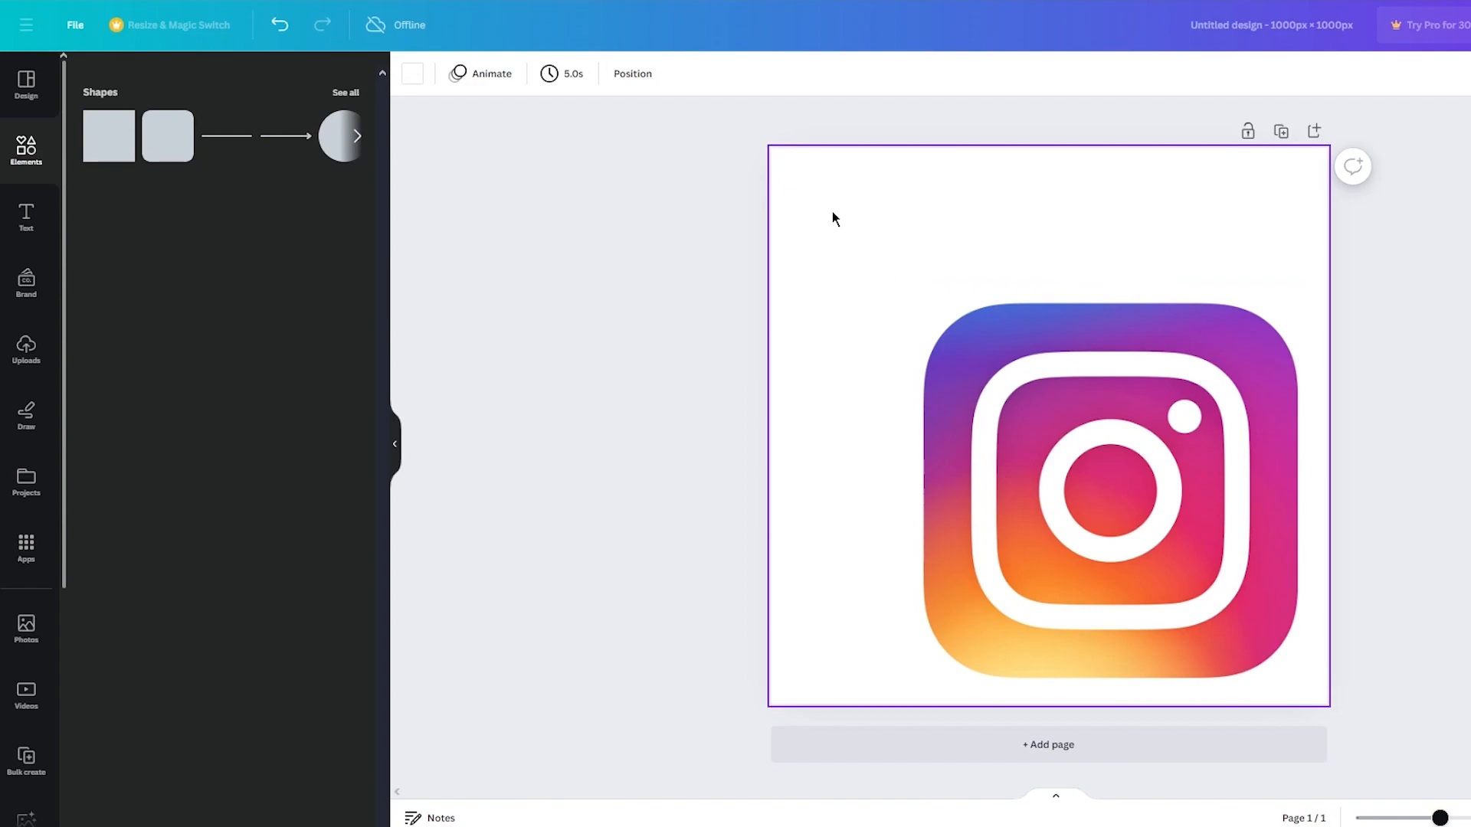
pyautogui.click(834, 276)
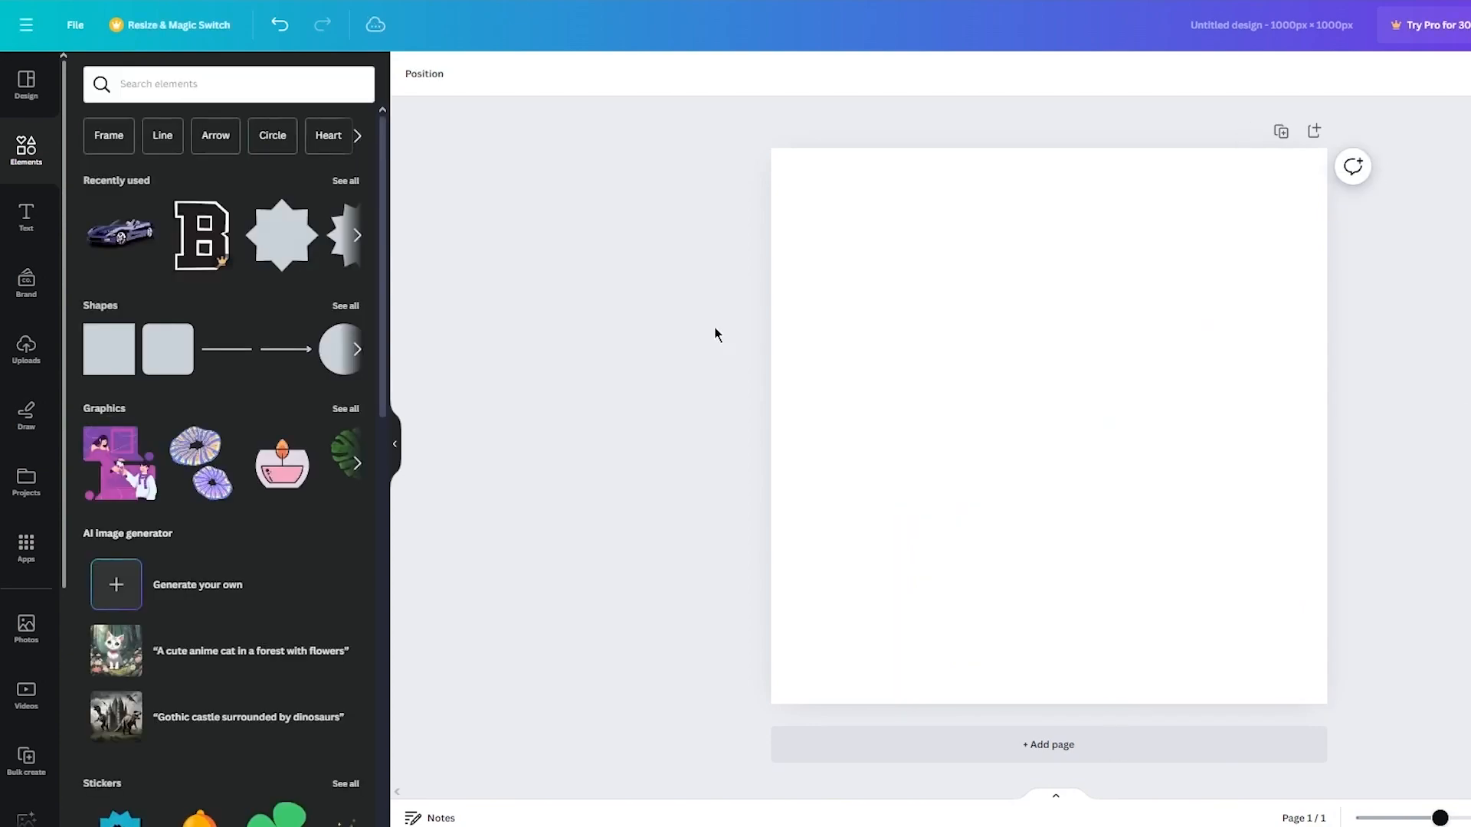
# Set the blank page's background colour to the solid default colour Peach
pyautogui.click(855, 315)
pyautogui.click(414, 77)
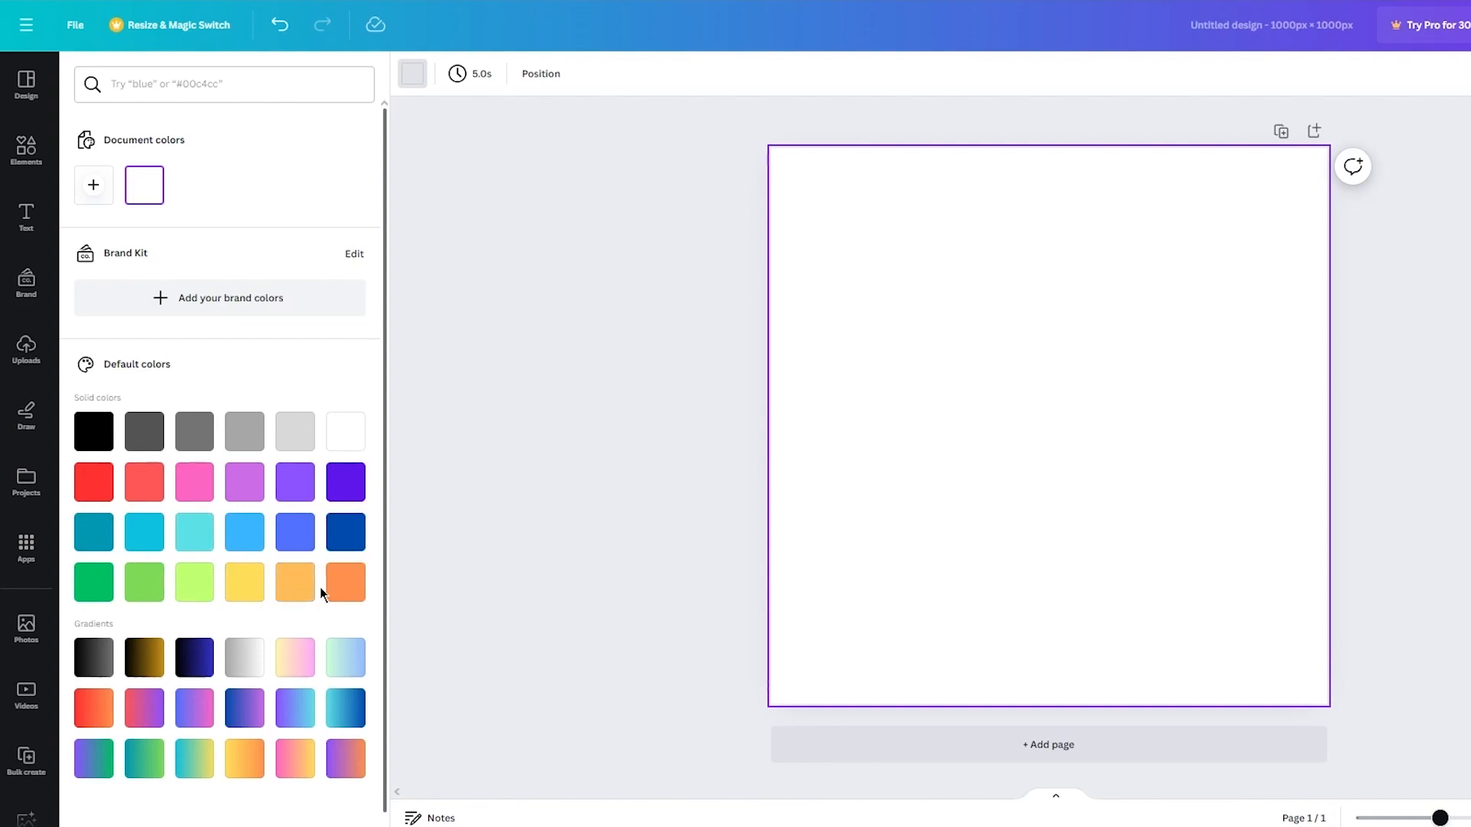
pyautogui.click(298, 589)
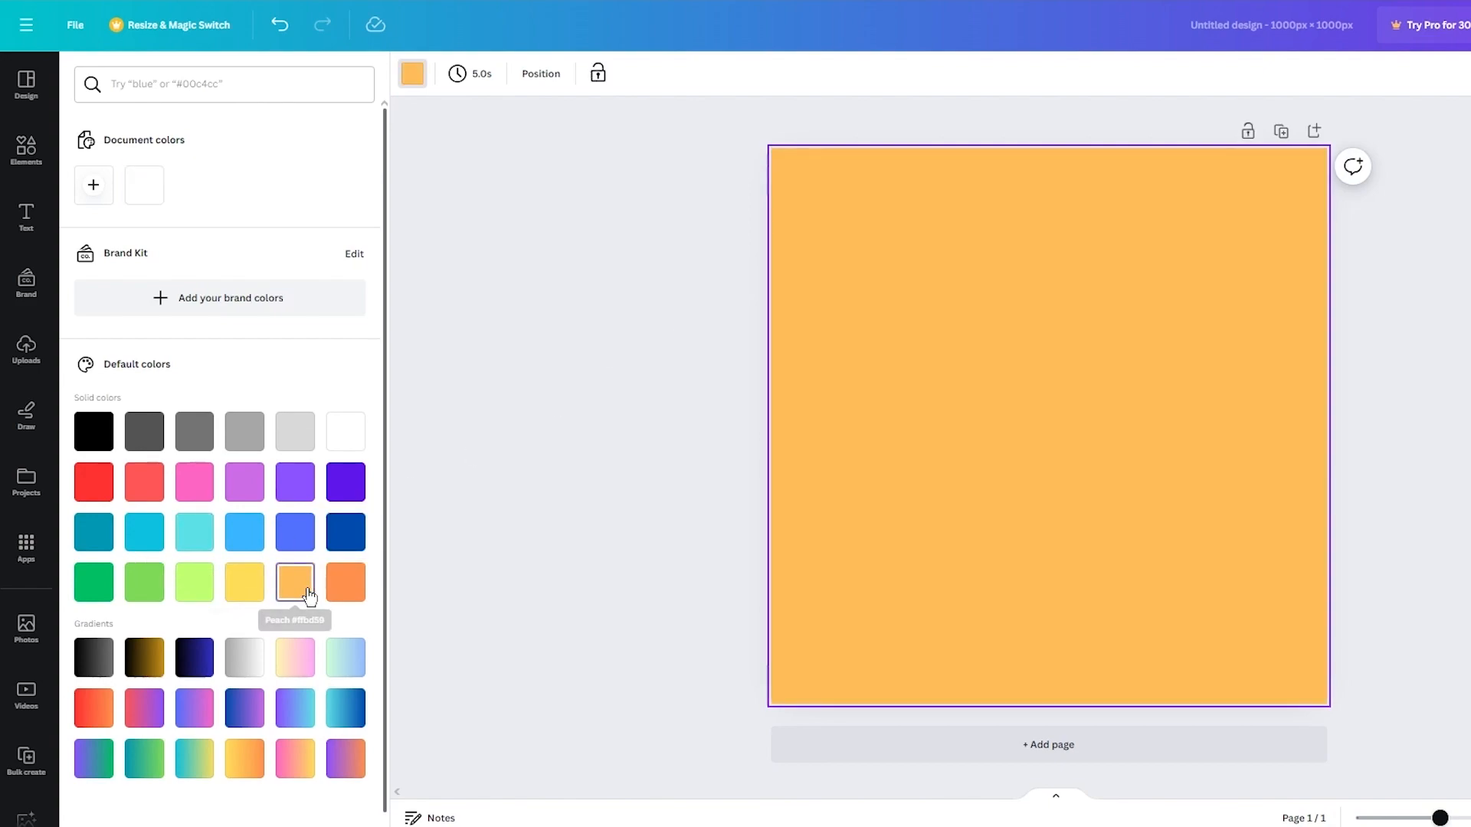
pyautogui.click(643, 509)
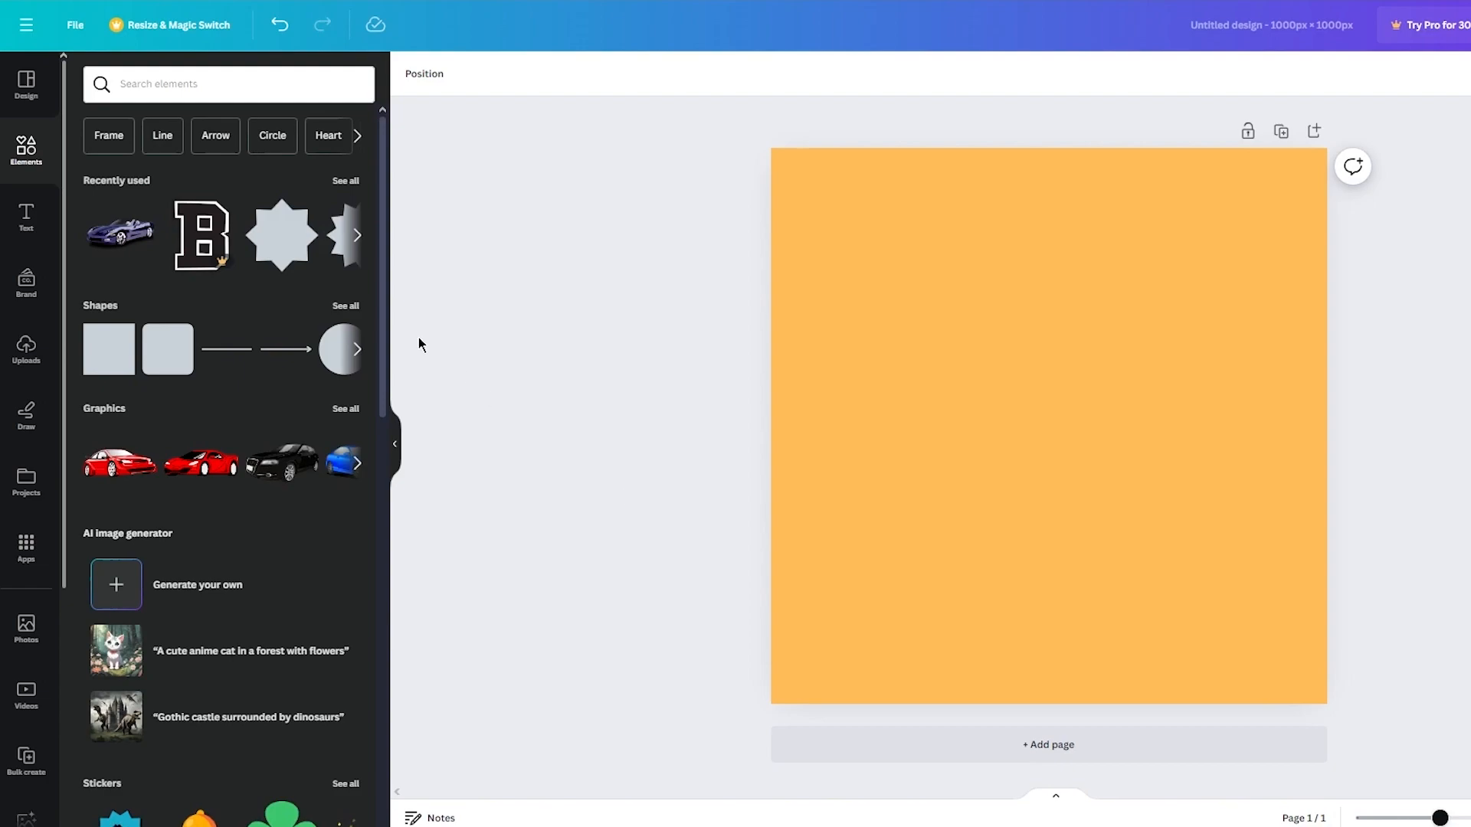
# Add the recently used dark blue convertible graphic and enlarge it to nearly the page width, centred on the page
pyautogui.click(113, 238)
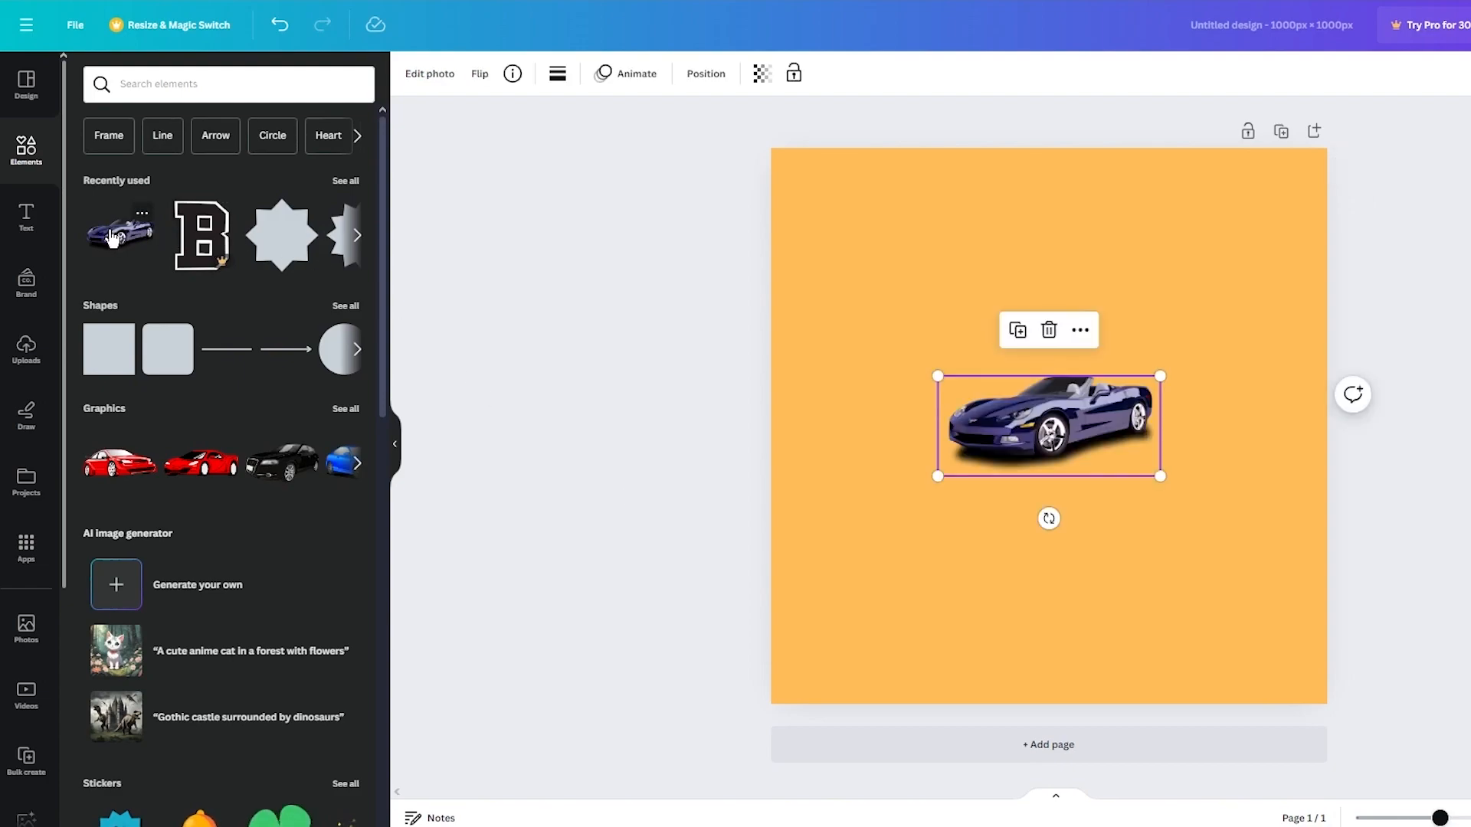
pyautogui.moveTo(937, 376); pyautogui.dragTo(644, 314)
pyautogui.moveTo(978, 359); pyautogui.dragTo(1112, 417)
pyautogui.click(1393, 439)
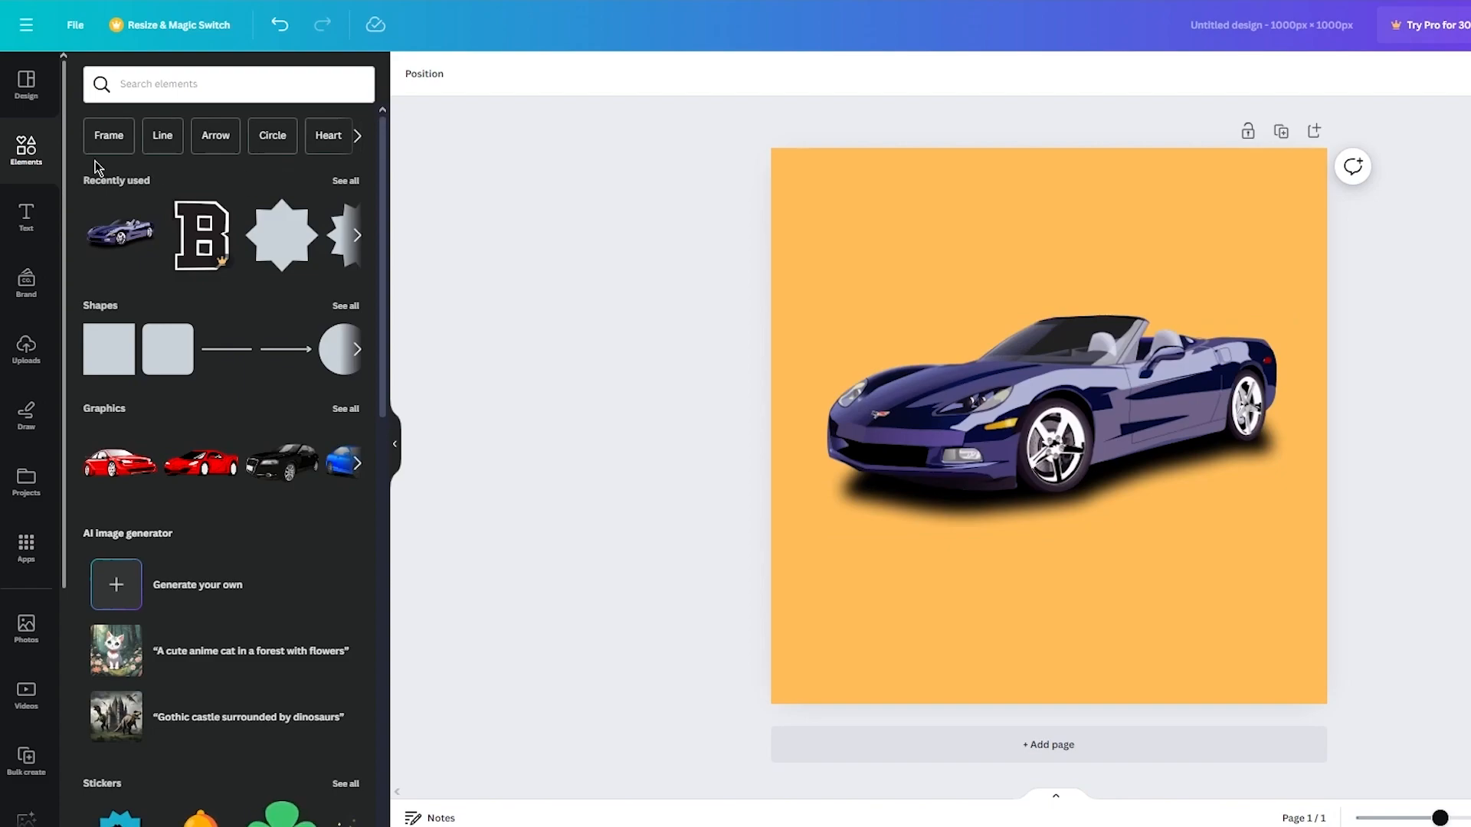
# Add the "Five tips for great skin" text style to the page
pyautogui.click(11, 217)
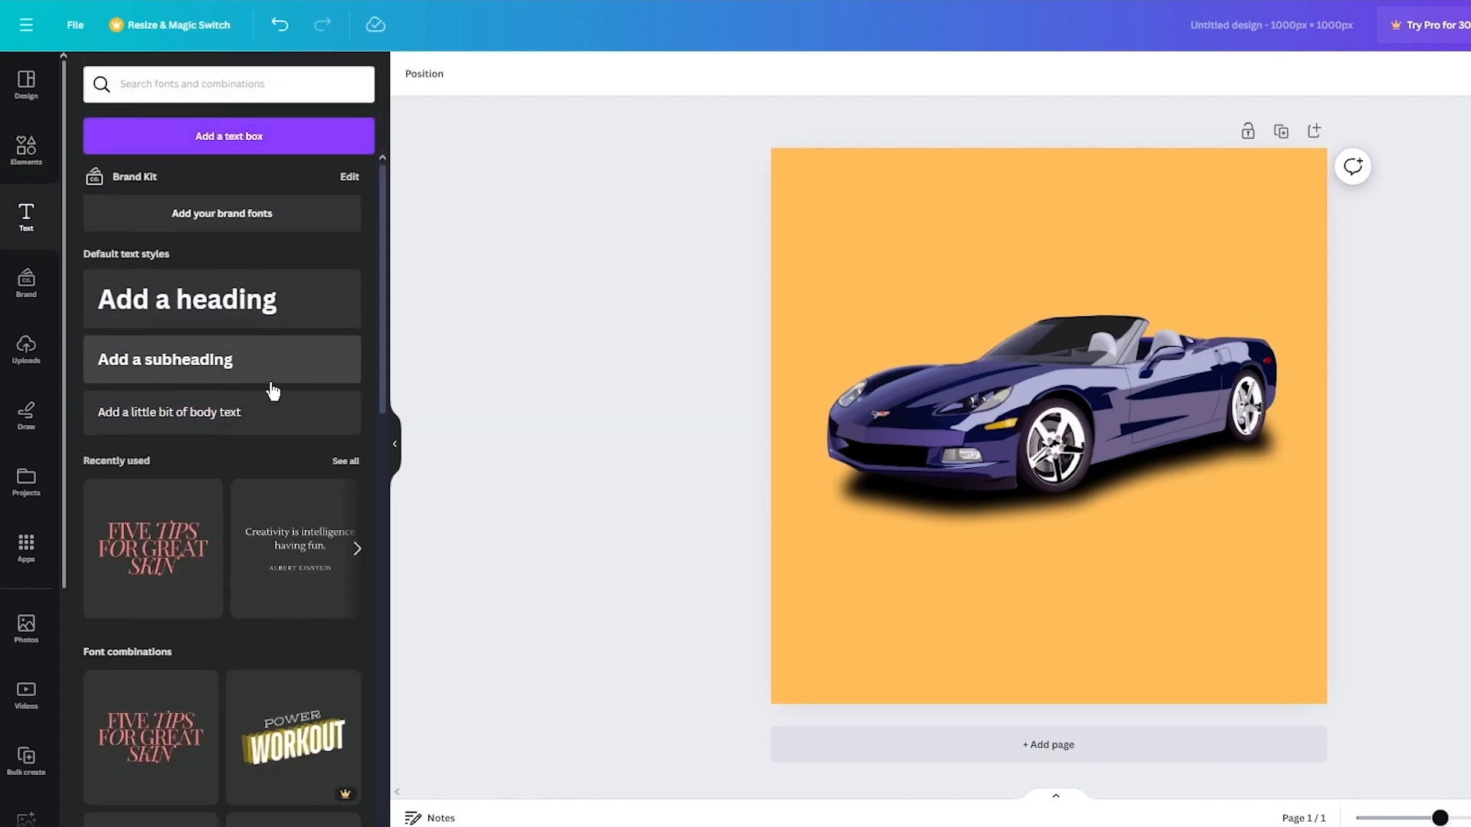
pyautogui.scroll(-1, 273, 387)
pyautogui.scroll(-2, 273, 387)
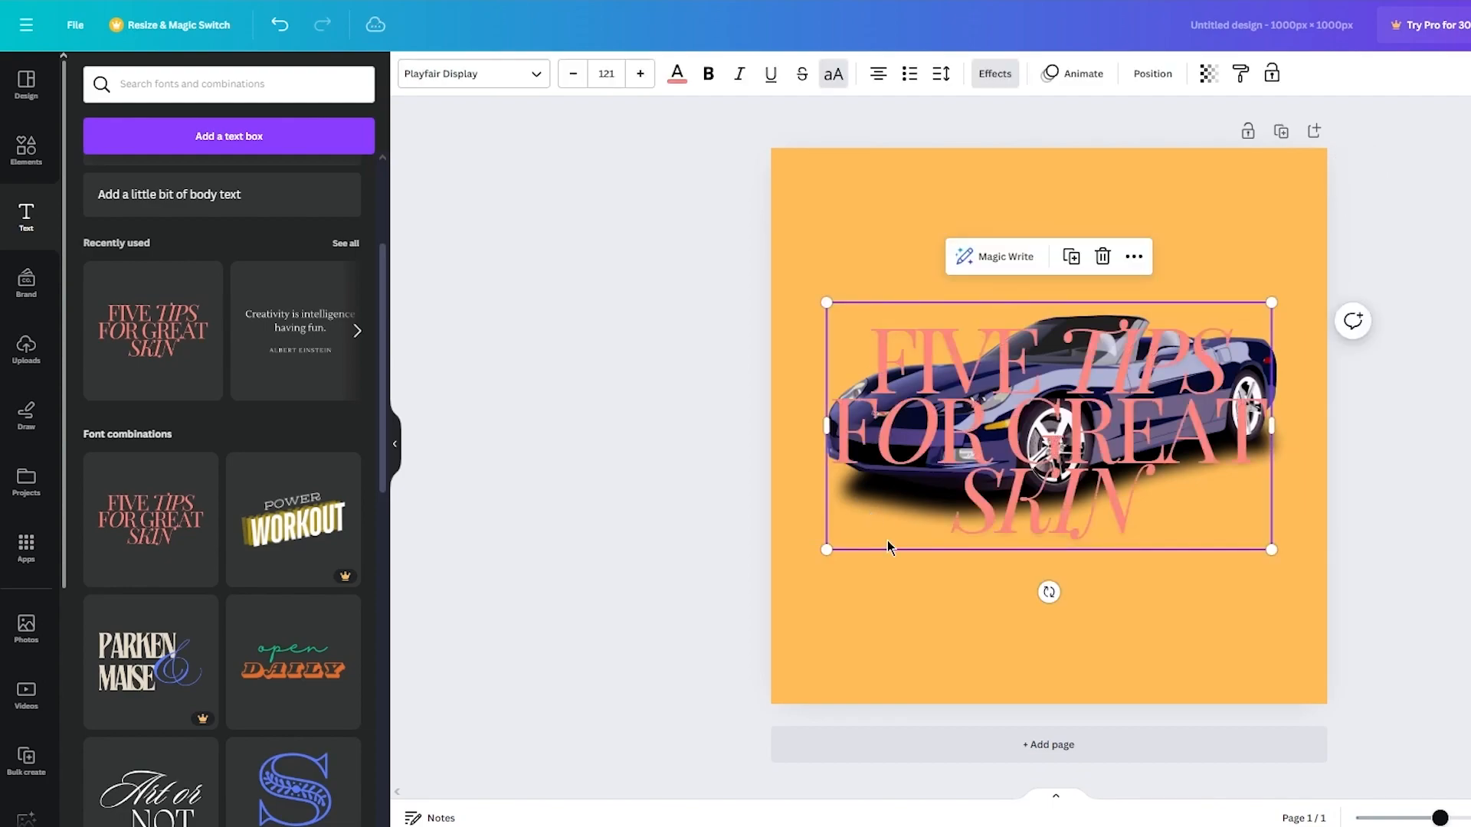
# Replace the entire sample text with "JOHNNY CAR DEALERSHIP", keeping its italic style
pyautogui.doubleClick(1116, 507)
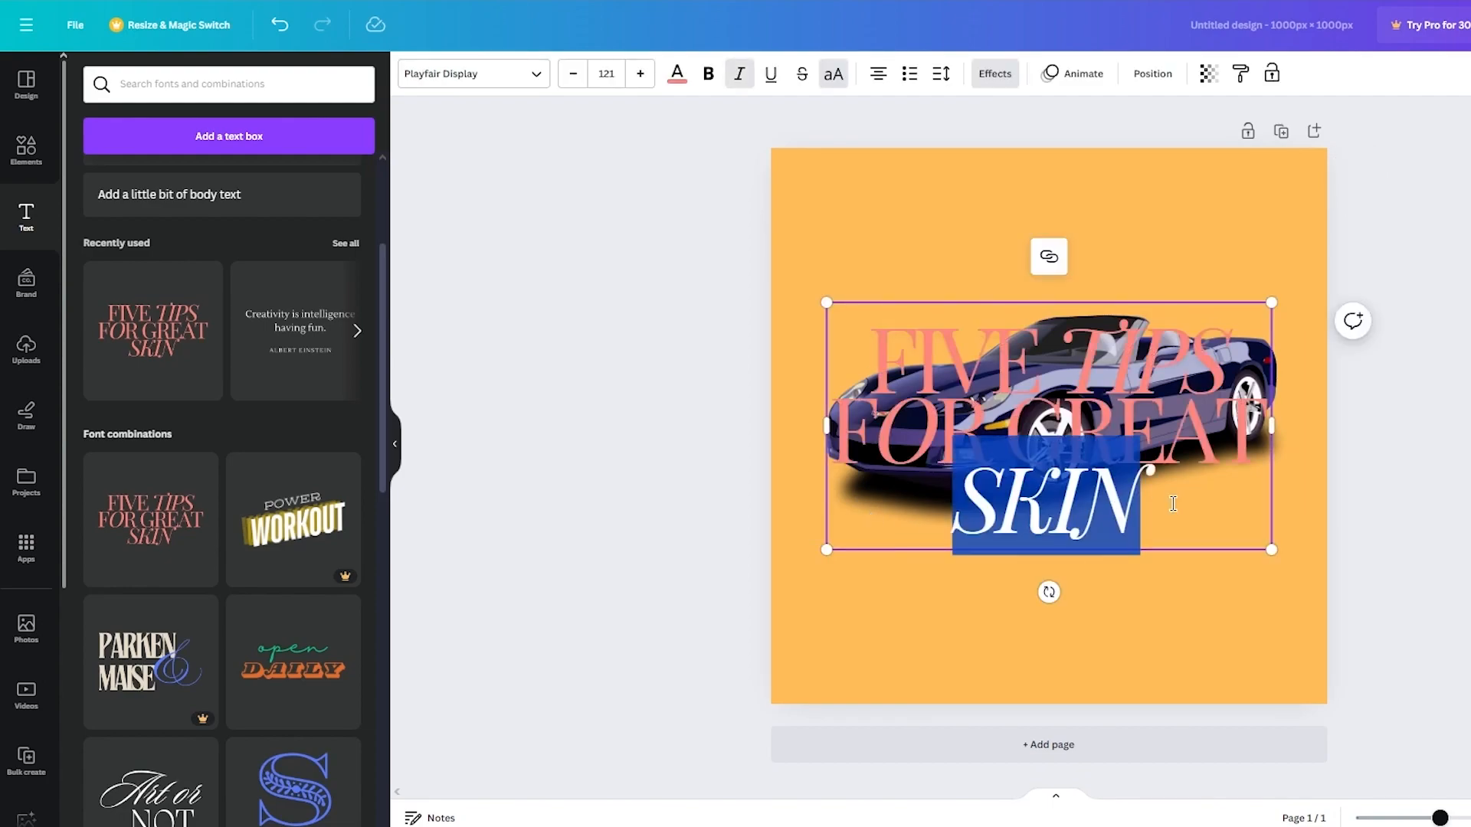
pyautogui.press('BackSpace')
pyautogui.press('BackSpace')
pyautogui.press('BackSpace')
pyautogui.press('BackSpace')
pyautogui.press('BackSpace')
pyautogui.press('BackSpace')
pyautogui.press('BackSpace')
pyautogui.press('BackSpace')
pyautogui.press('BackSpace')
pyautogui.press('BackSpace')
pyautogui.press('BackSpace')
pyautogui.press('BackSpace')
pyautogui.press('BackSpace')
pyautogui.press('BackSpace')
pyautogui.press('BackSpace')
pyautogui.press('BackSpace')
pyautogui.press('BackSpace')
pyautogui.press('BackSpace')
pyautogui.press('BackSpace')
pyautogui.press('BackSpace')
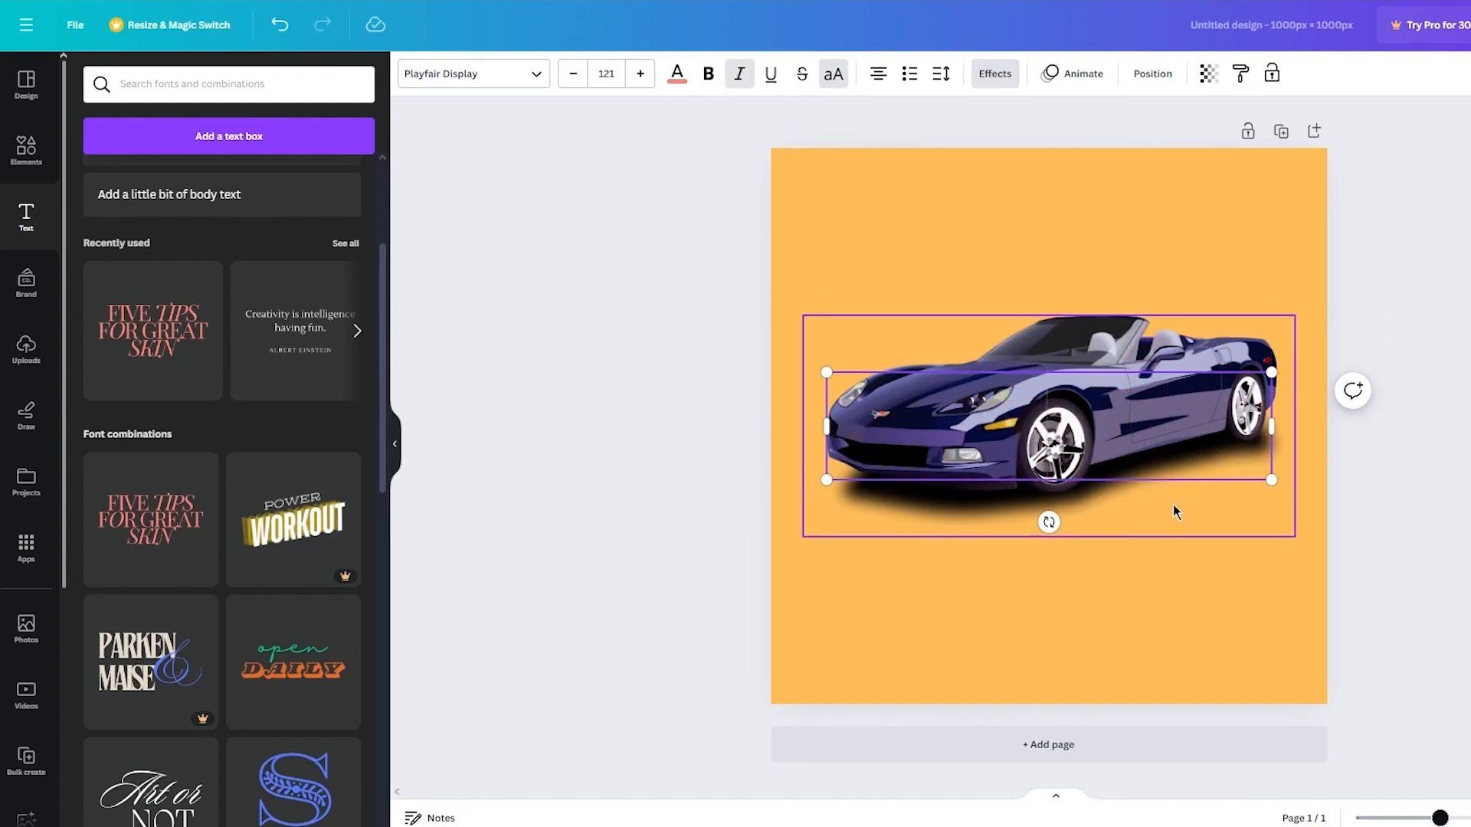
pyautogui.write('J')
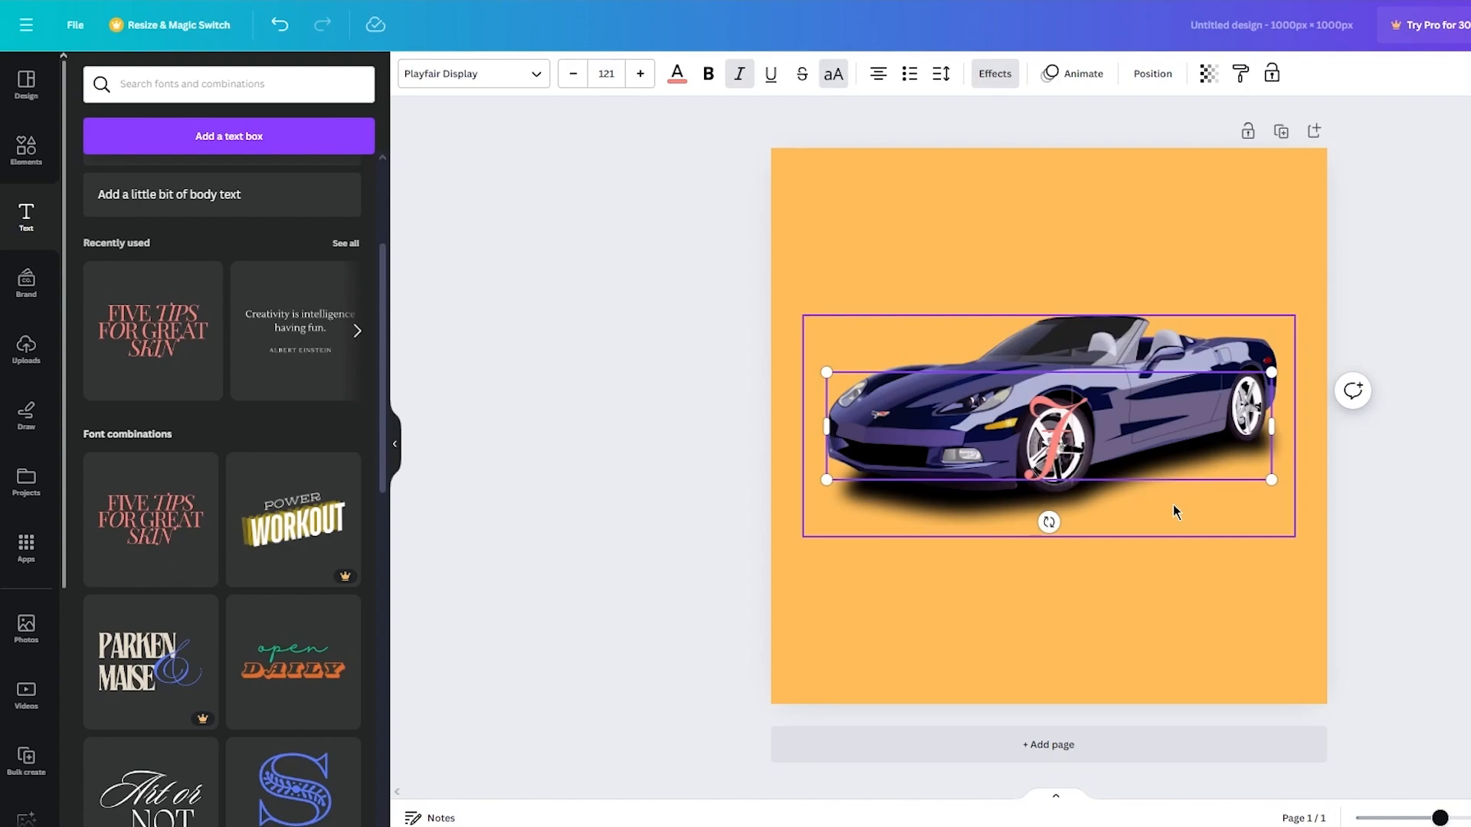
pyautogui.write('OHNNY CAR D')
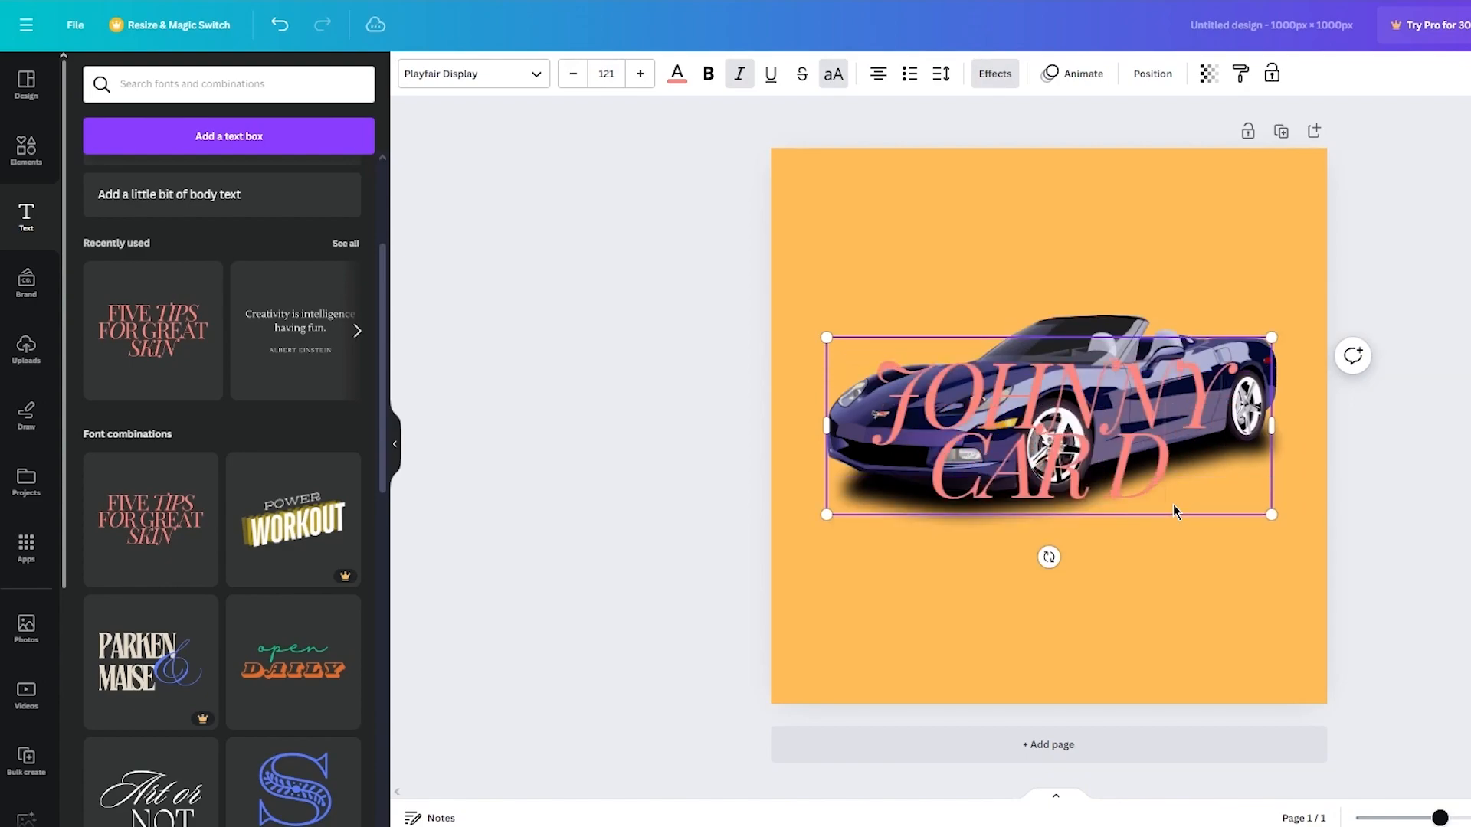
pyautogui.write('EALERSHIP')
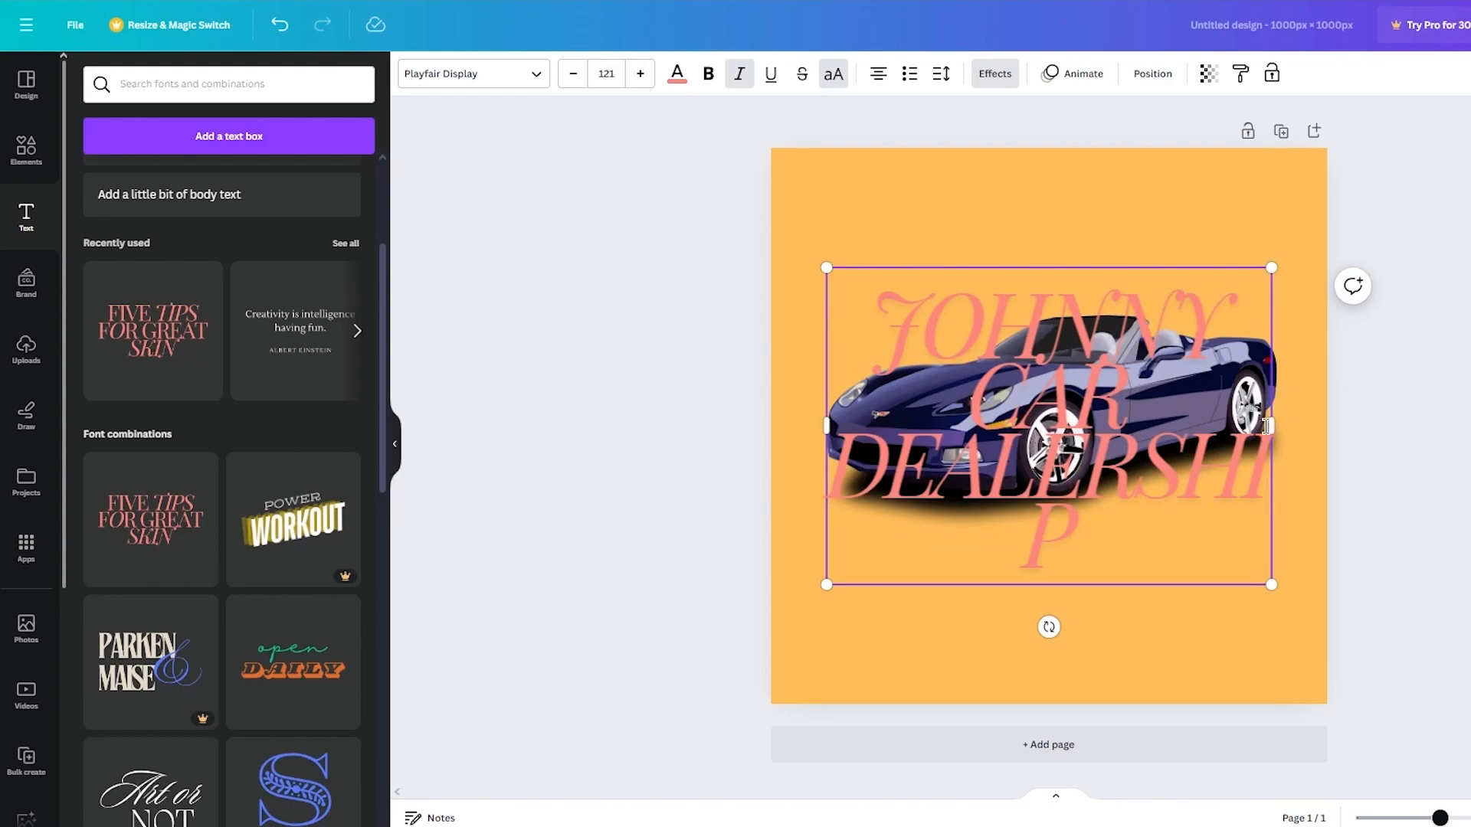
# Widen the text box so the title fits on two lines and place it below the car
pyautogui.moveTo(1272, 428); pyautogui.dragTo(1388, 438)
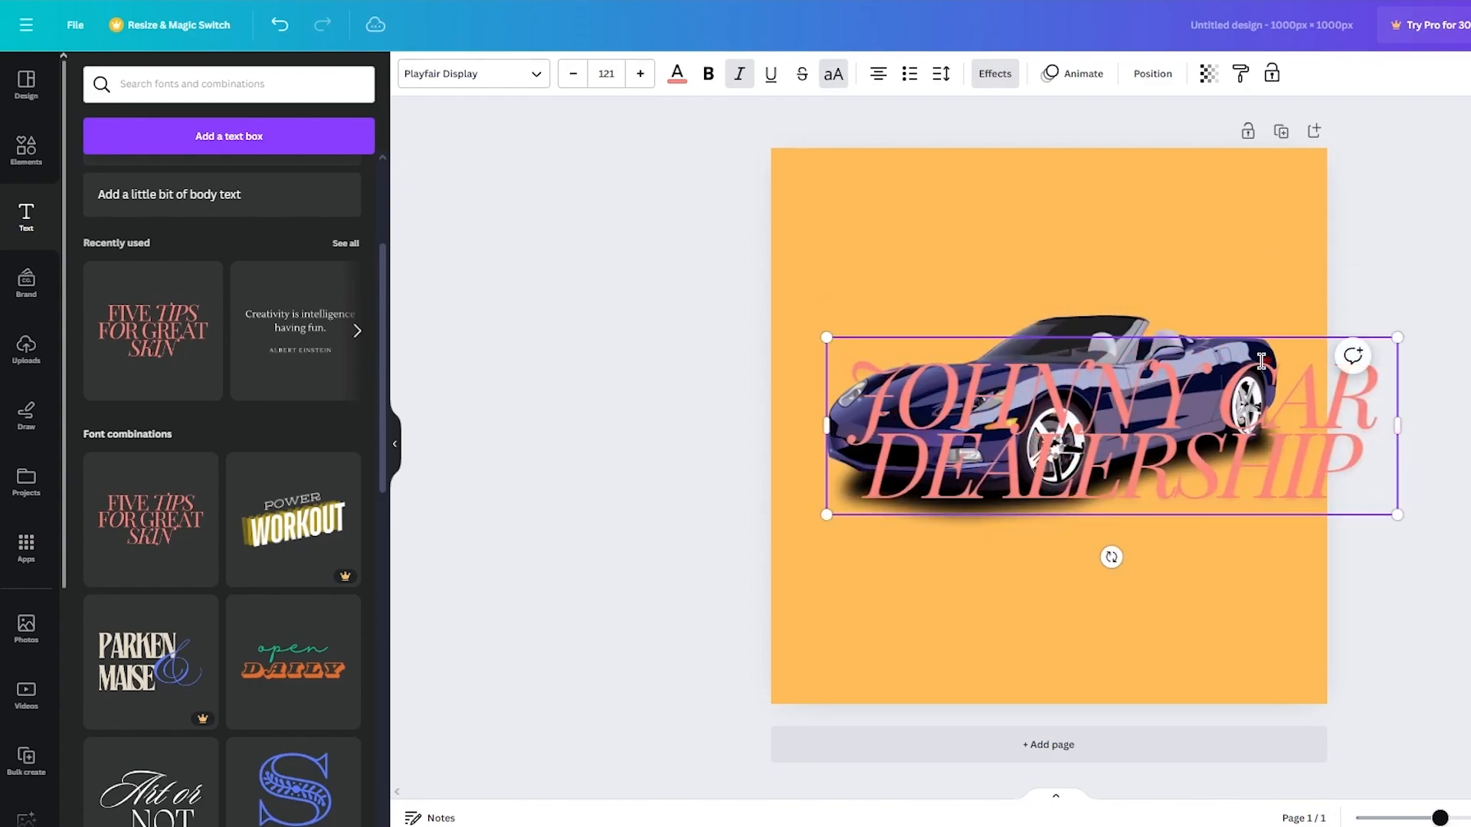
pyautogui.press('Escape')
pyautogui.moveTo(1290, 397); pyautogui.dragTo(1225, 575)
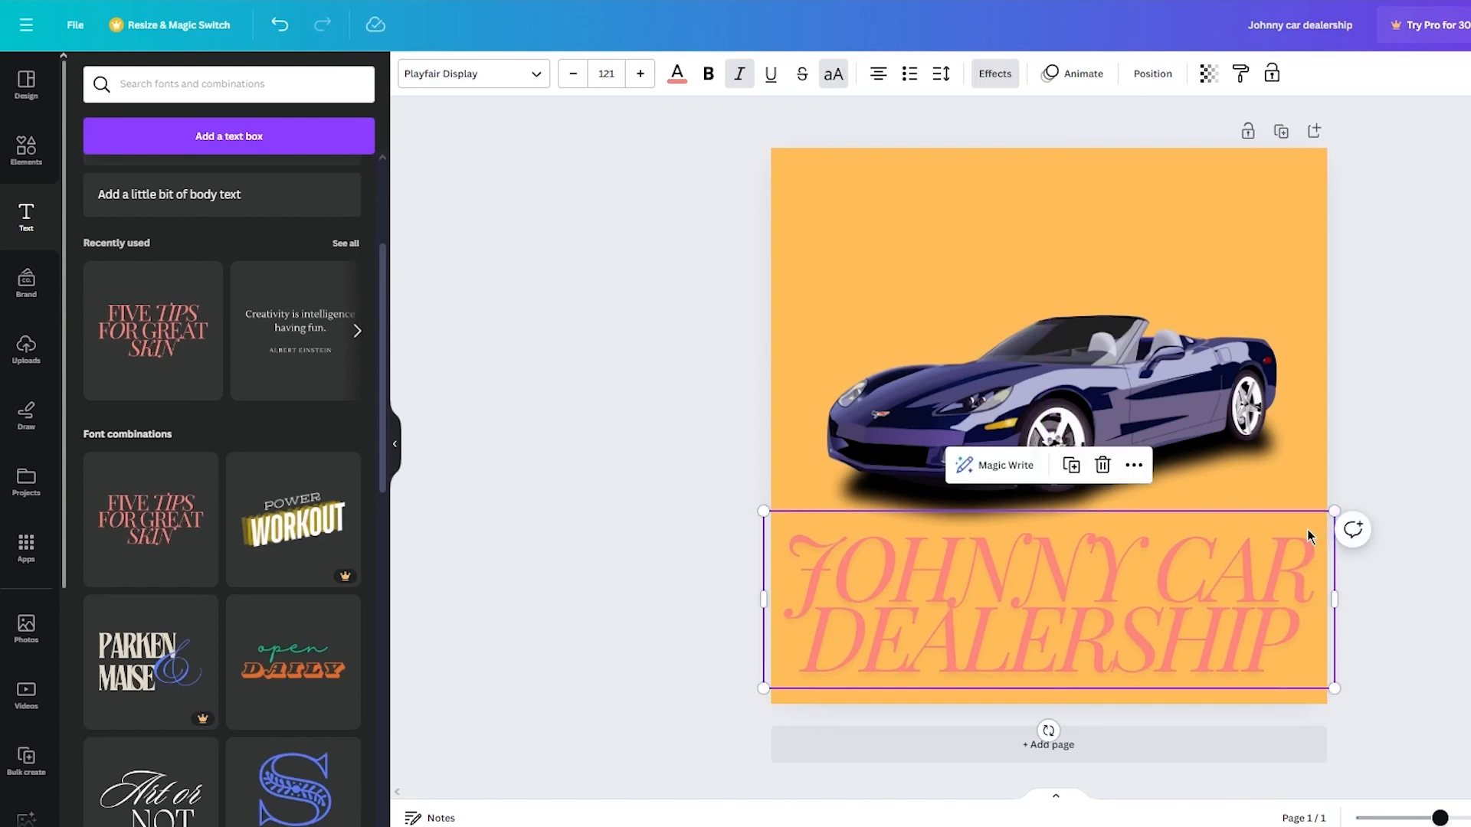
# Shrink the title to about font size 94.4 and centre it horizontally below the car
pyautogui.moveTo(1325, 514); pyautogui.dragTo(1215, 573)
pyautogui.moveTo(1084, 611); pyautogui.dragTo(1117, 593)
pyautogui.click(1415, 535)
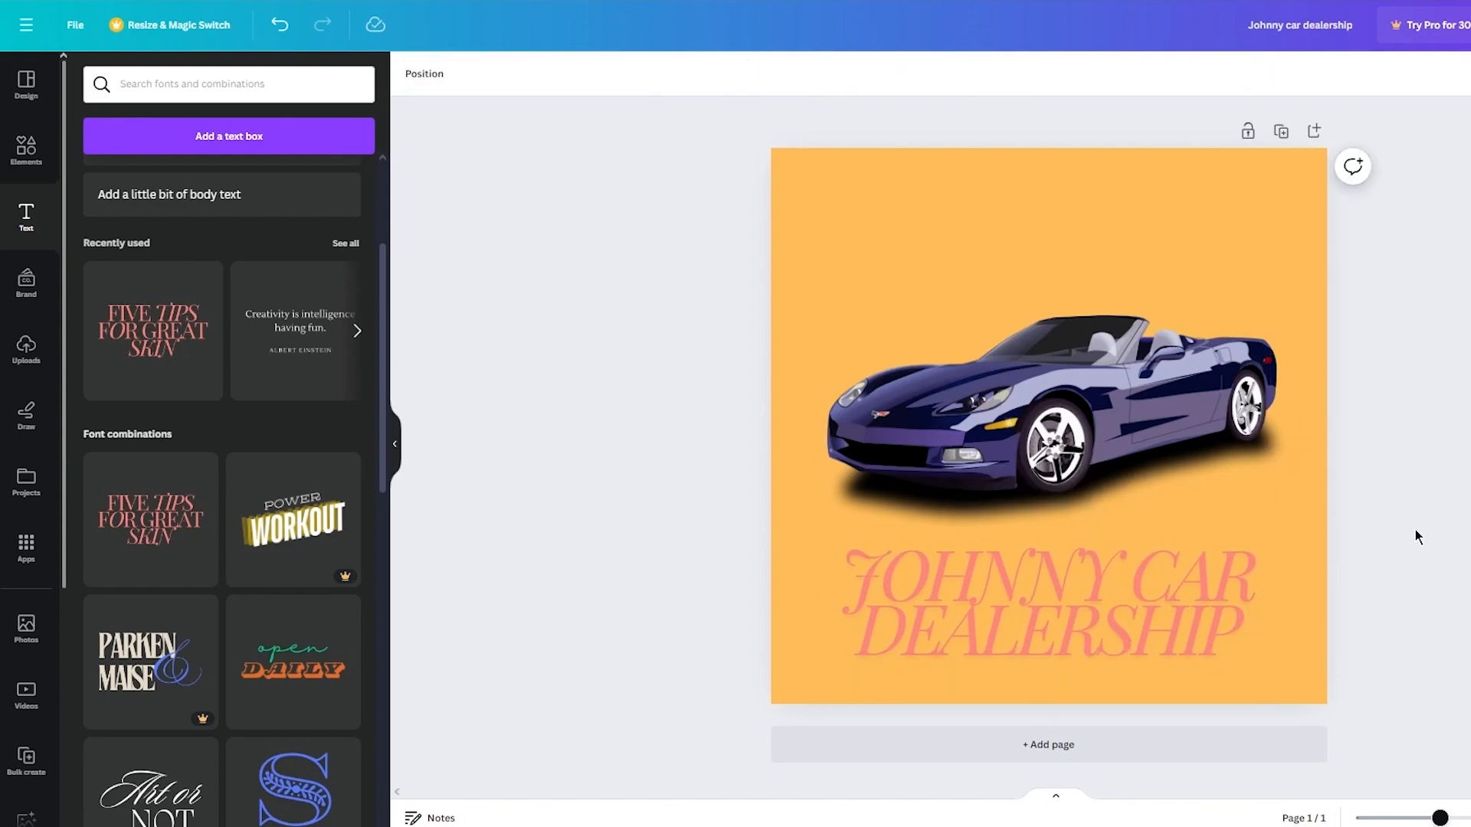
# Recolour the title text with the darker solid green from the default colours
pyautogui.click(1193, 569)
pyautogui.click(676, 80)
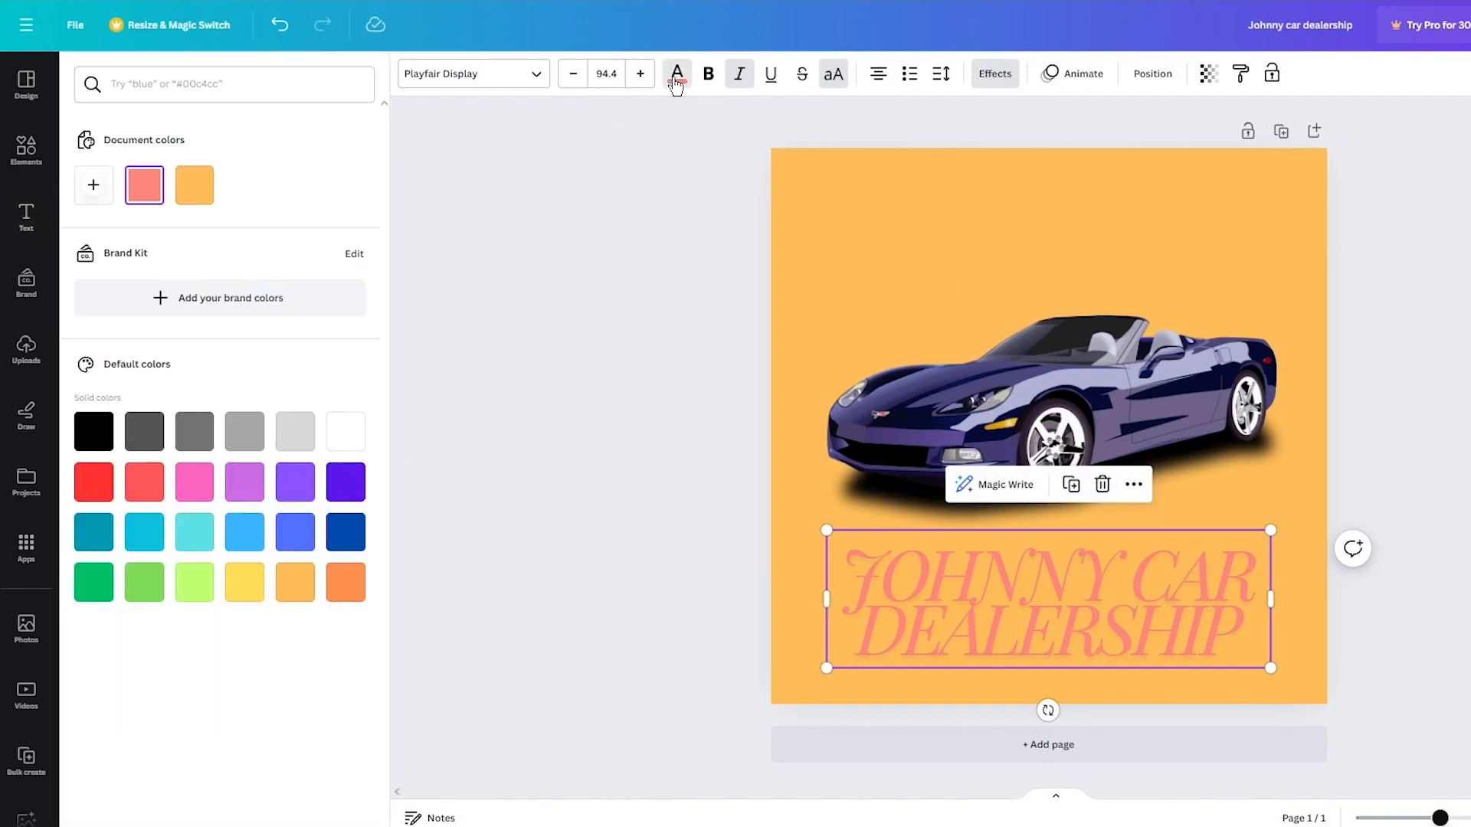
pyautogui.click(341, 534)
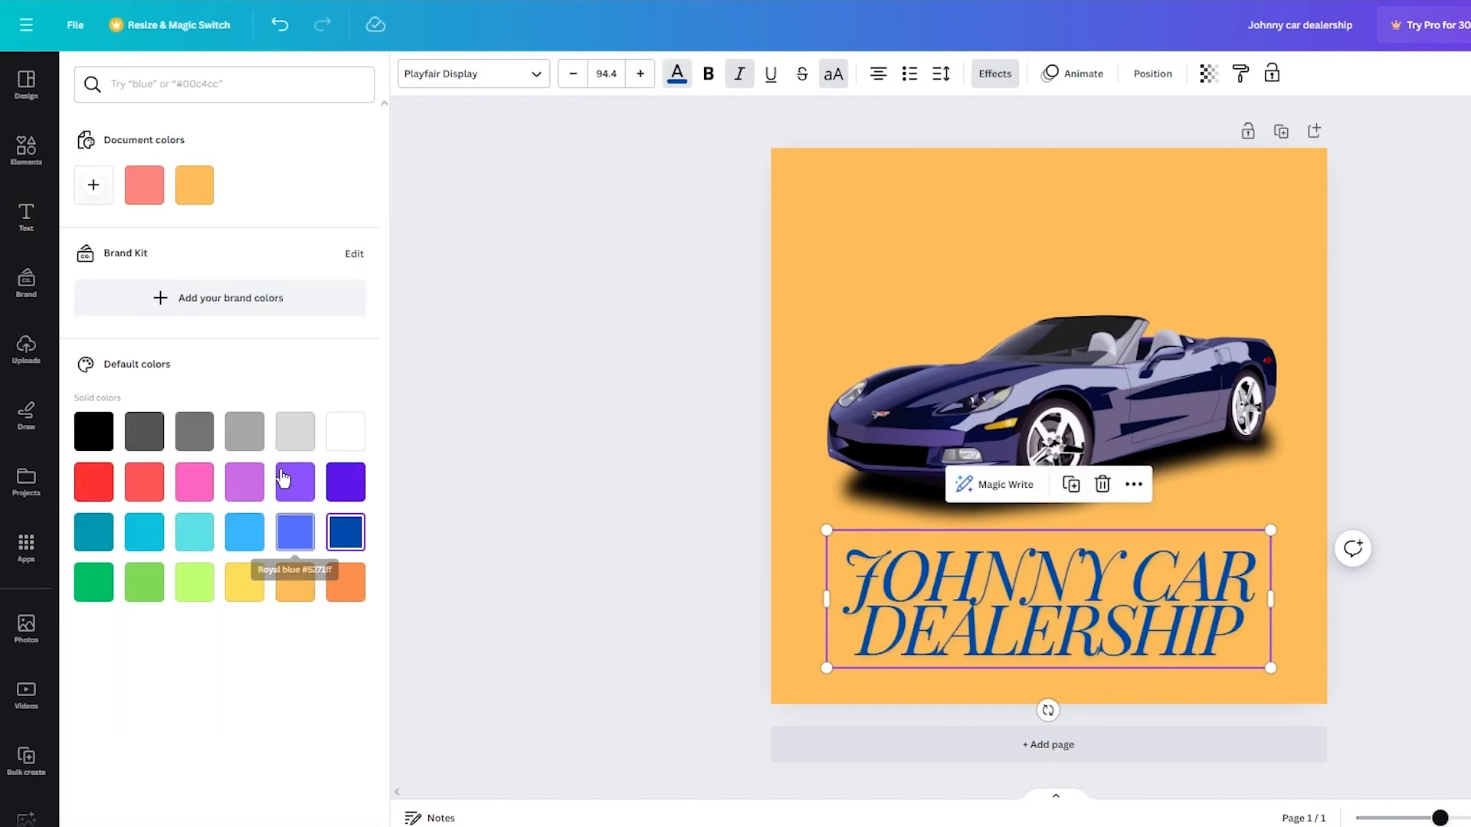
pyautogui.click(237, 489)
pyautogui.click(149, 582)
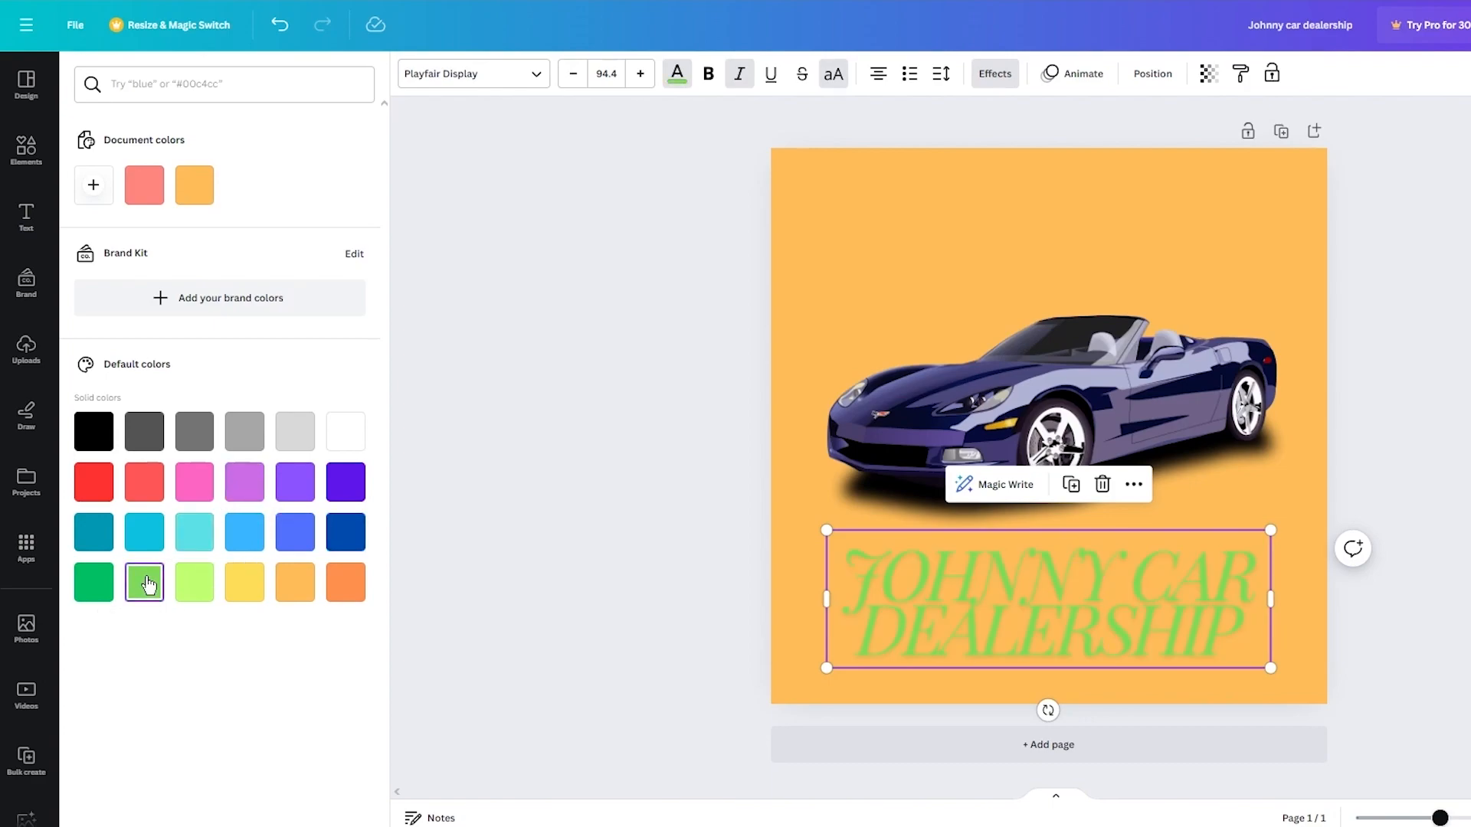
pyautogui.click(95, 586)
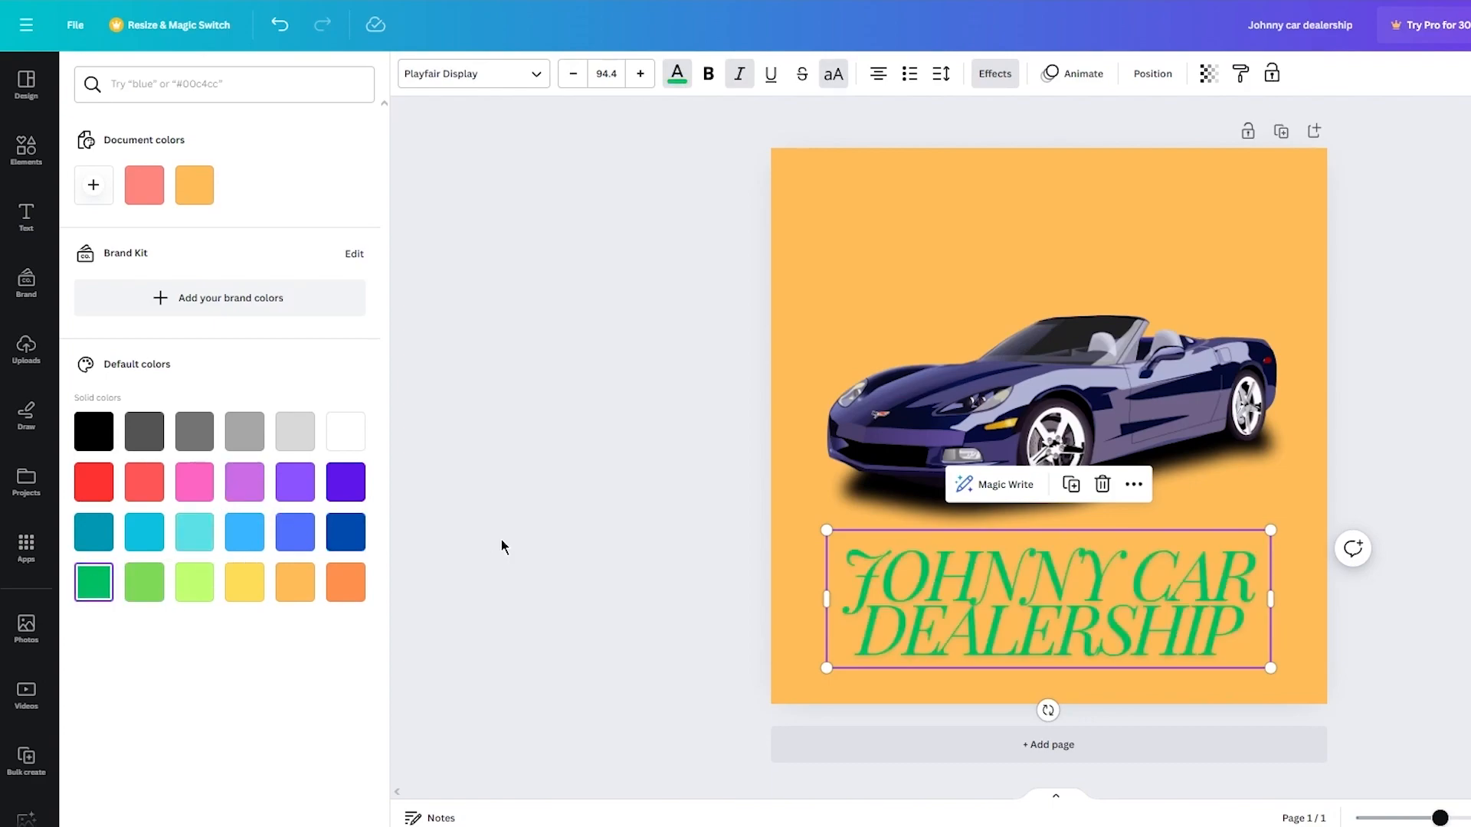
pyautogui.click(599, 527)
# Try the Lift effect at intensity 39 and the Shadow effect with a smaller offset on the title
pyautogui.click(988, 655)
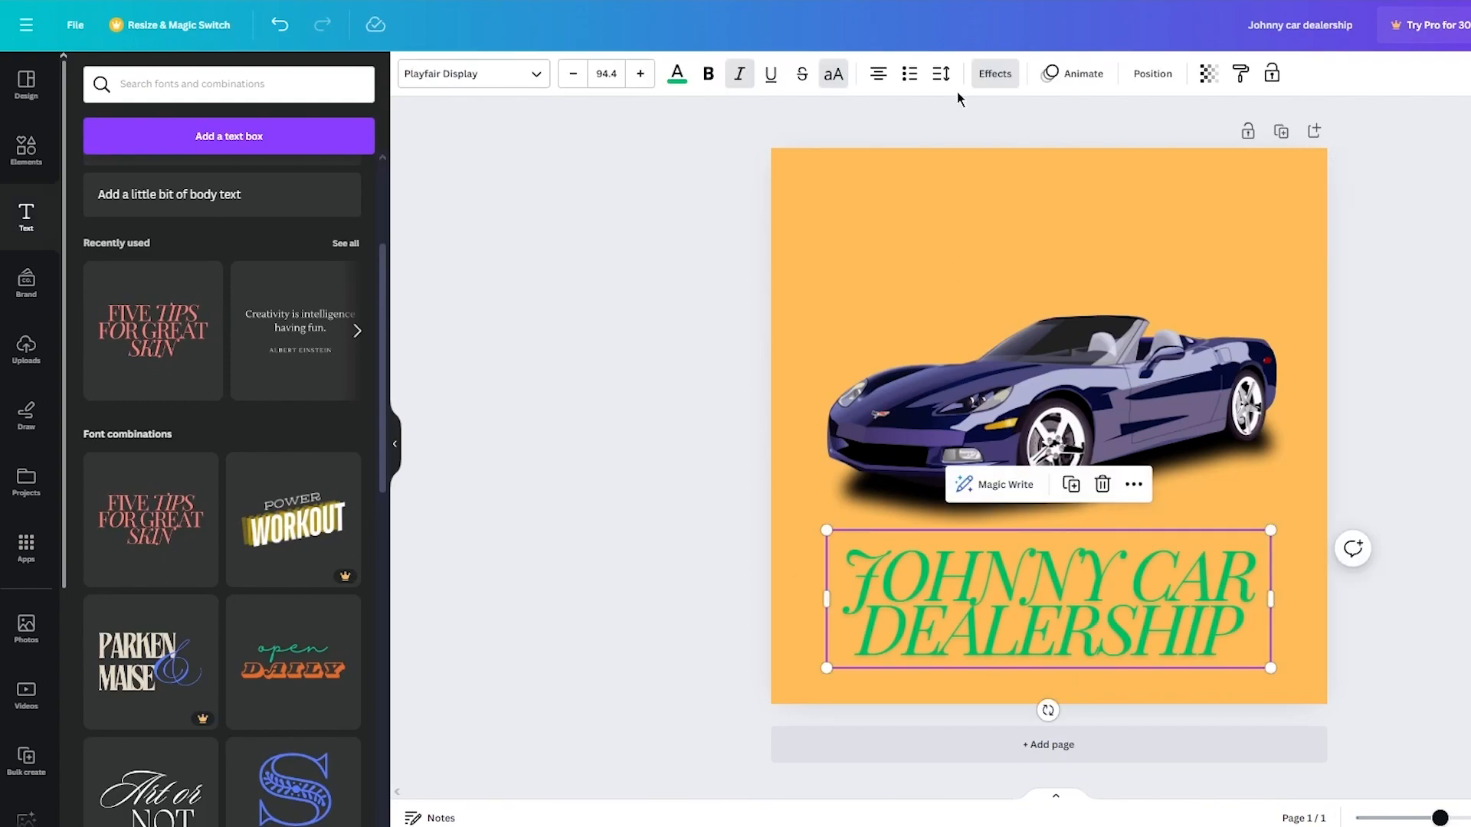
pyautogui.click(995, 73)
pyautogui.moveTo(86, 301); pyautogui.dragTo(169, 303)
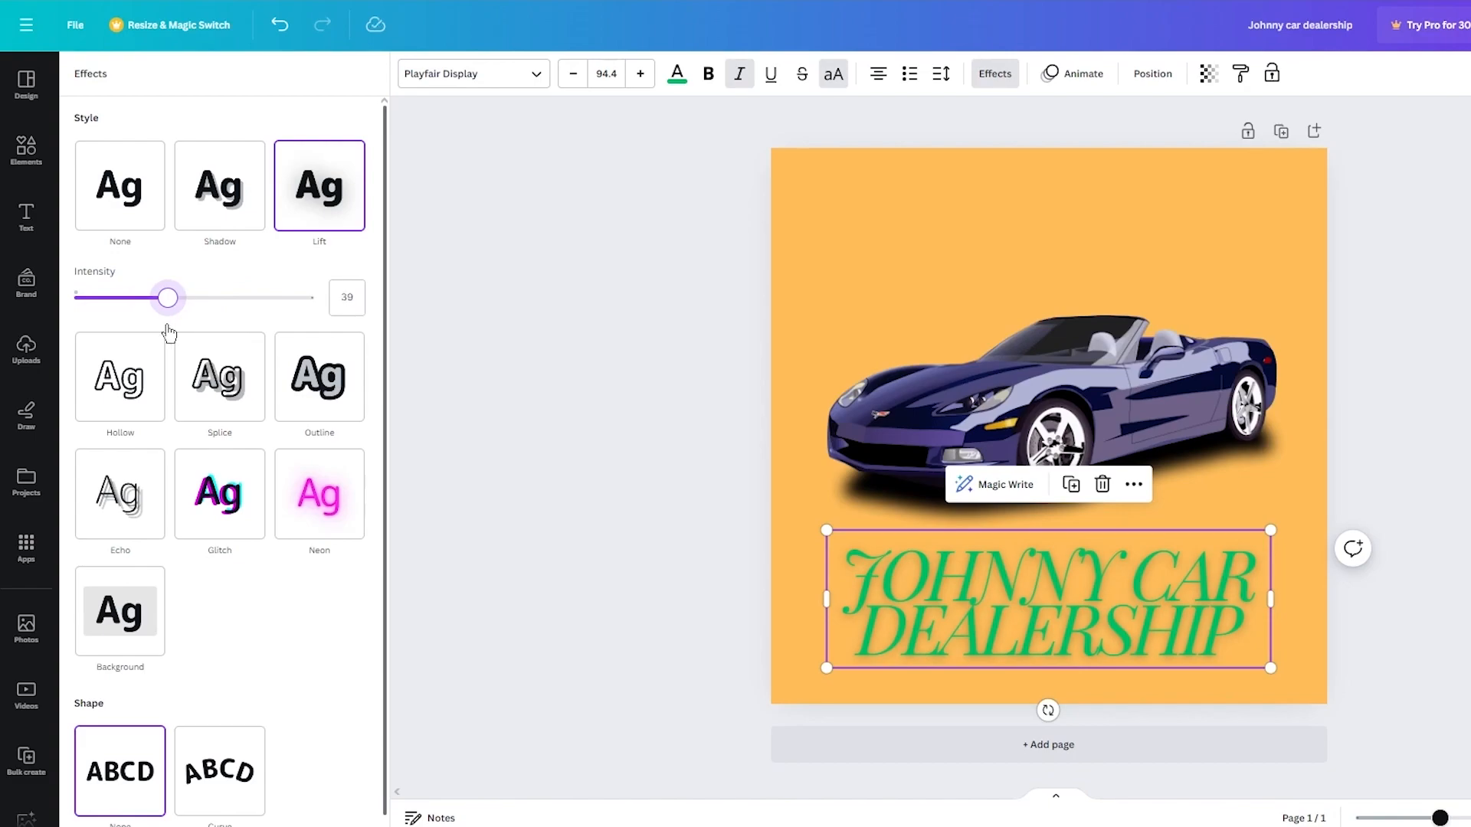
pyautogui.click(231, 205)
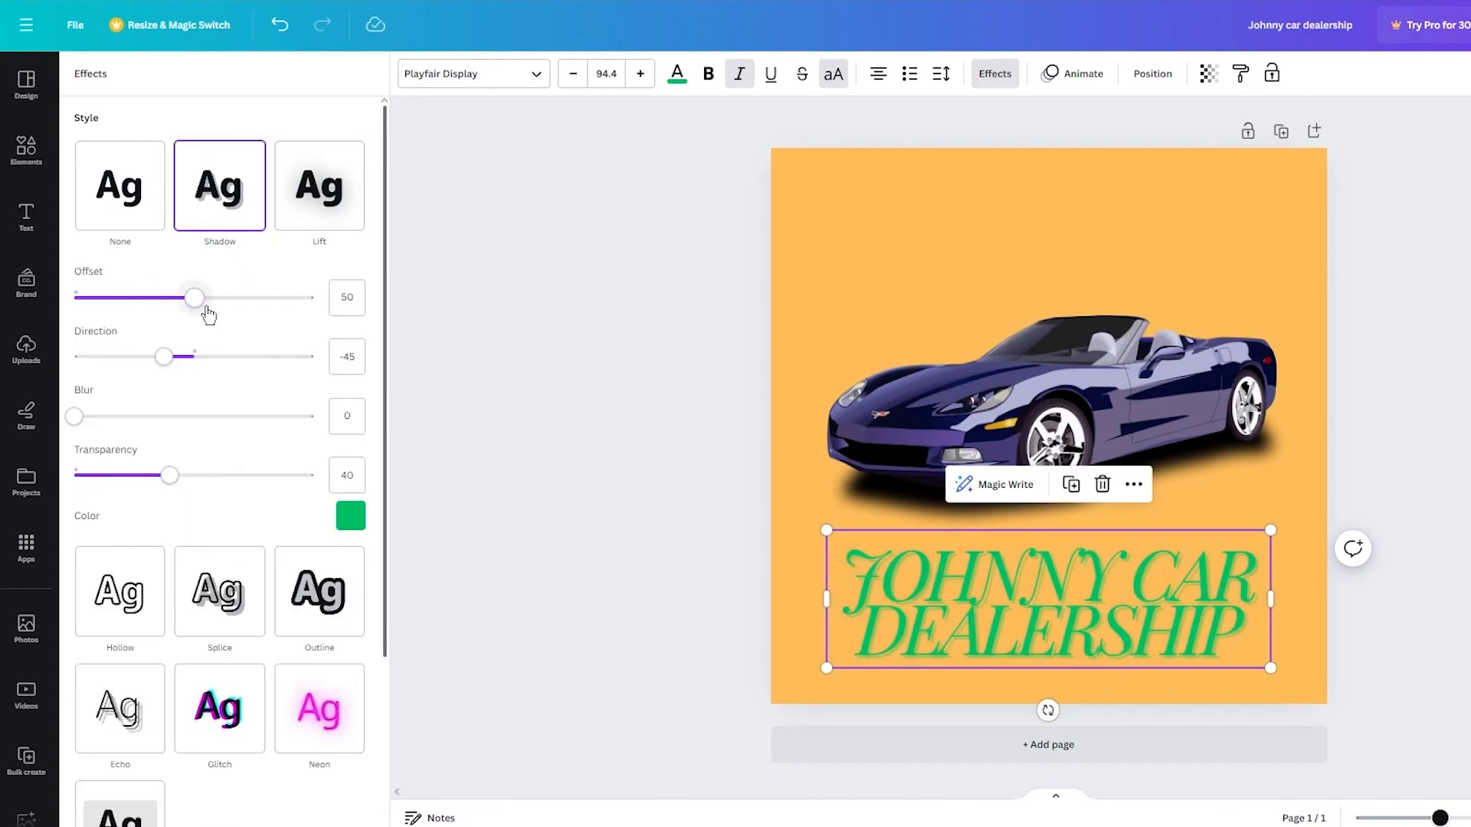
pyautogui.moveTo(200, 314); pyautogui.dragTo(106, 317)
# Try the Hollow, Splice, Outline, Glitch, Echo and Neon effects on the title
pyautogui.click(318, 187)
pyautogui.click(120, 397)
pyautogui.click(239, 325)
pyautogui.click(316, 325)
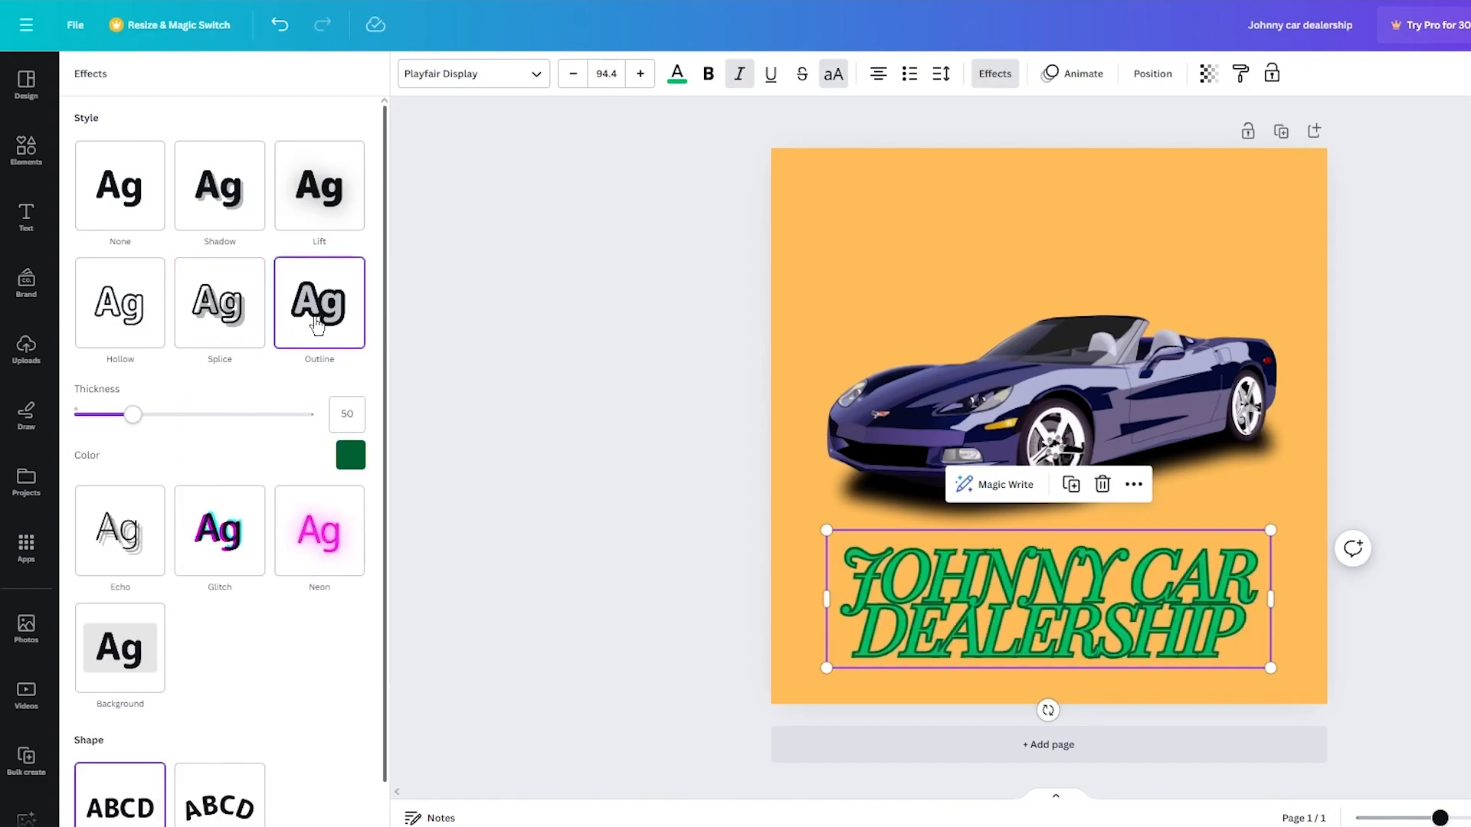
pyautogui.click(222, 531)
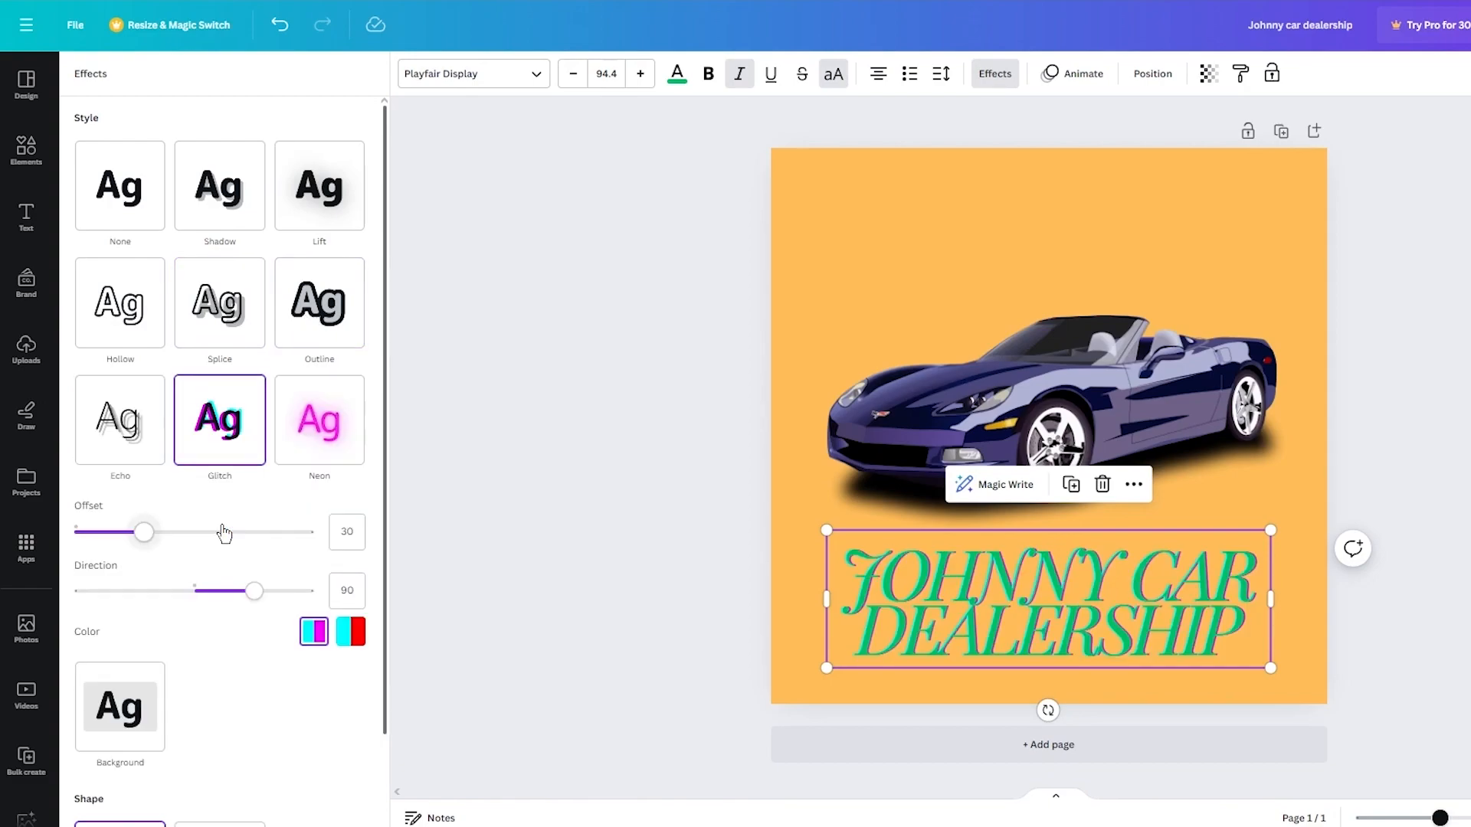
pyautogui.click(122, 422)
pyautogui.click(339, 439)
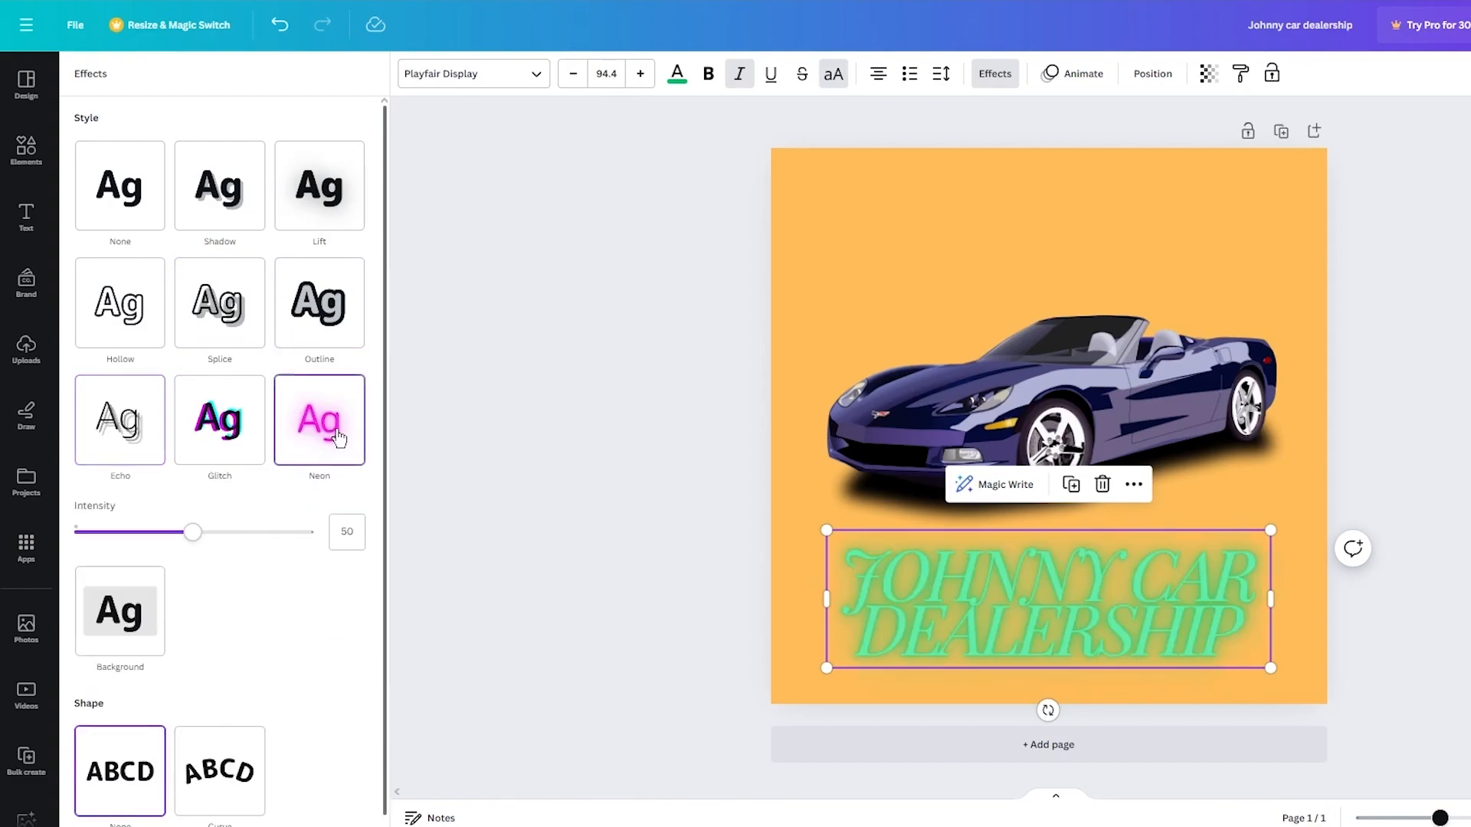
pyautogui.scroll(-1, 270, 508)
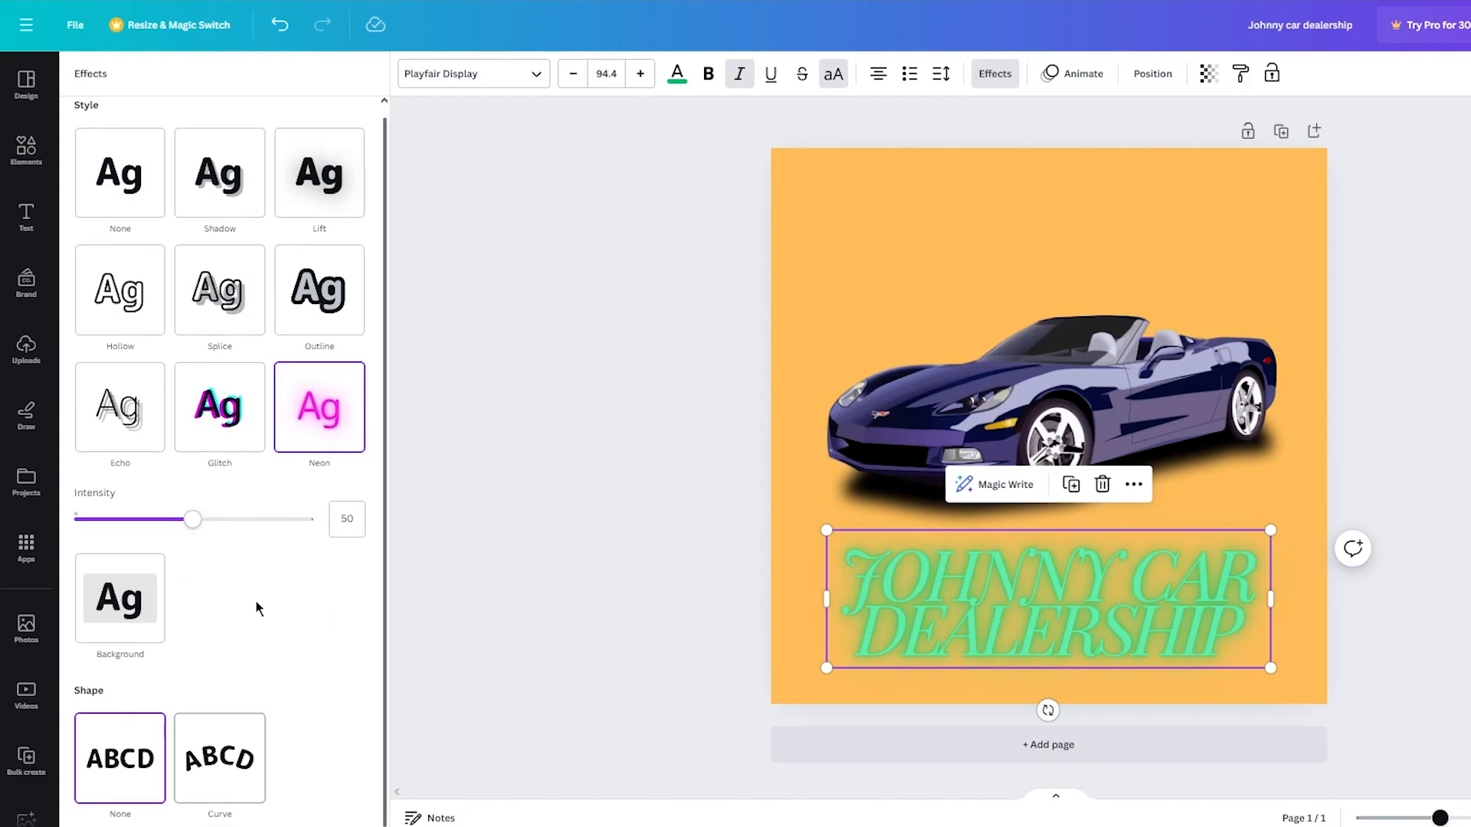
pyautogui.scroll(1, 230, 526)
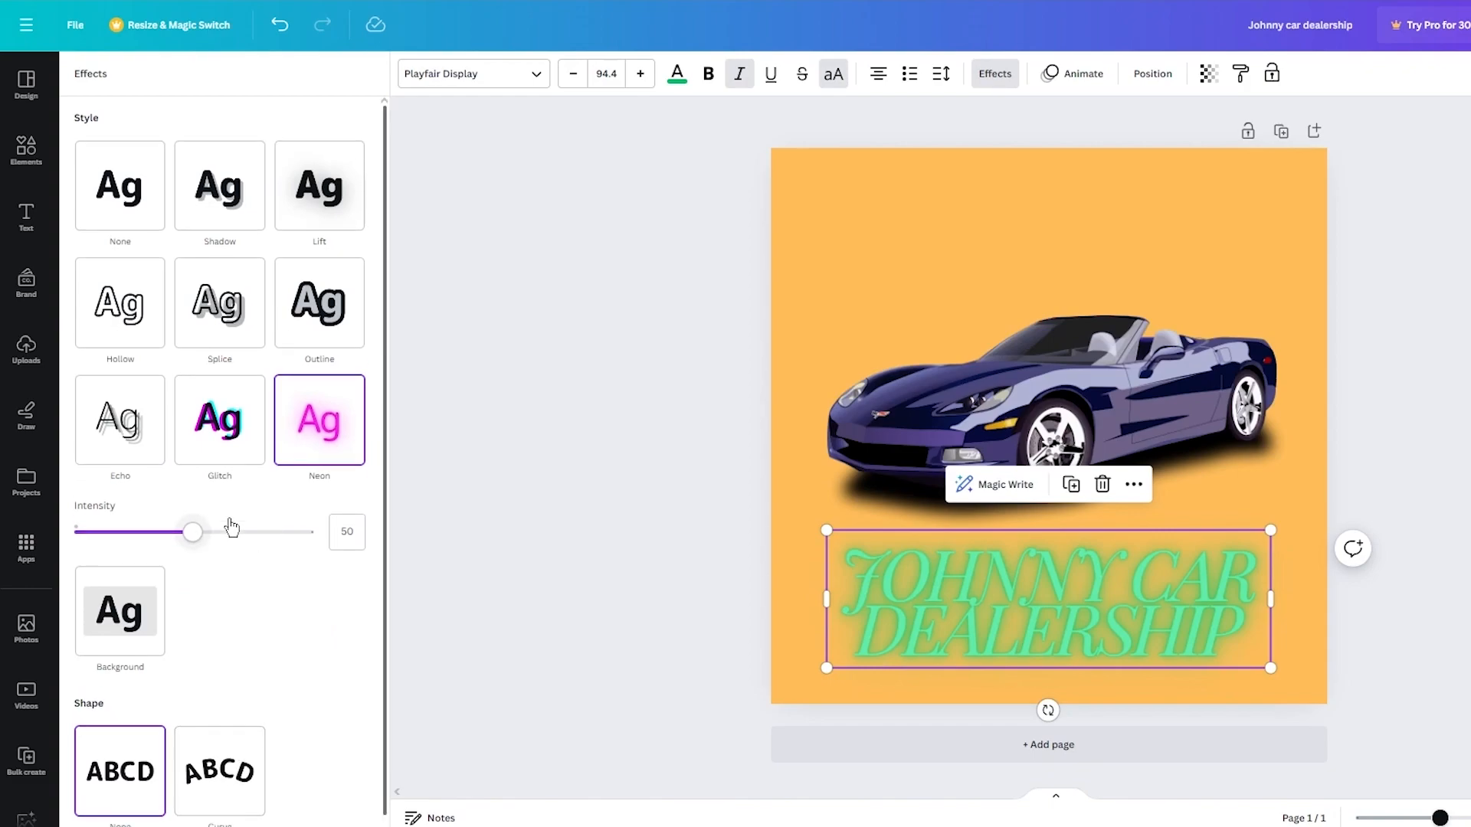
# Apply the Lift effect to the title at intensity 22
pyautogui.click(312, 190)
pyautogui.moveTo(198, 303); pyautogui.dragTo(128, 305)
# Try the Curve shape on the title and set the shape back to None
pyautogui.scroll(-1, 247, 626)
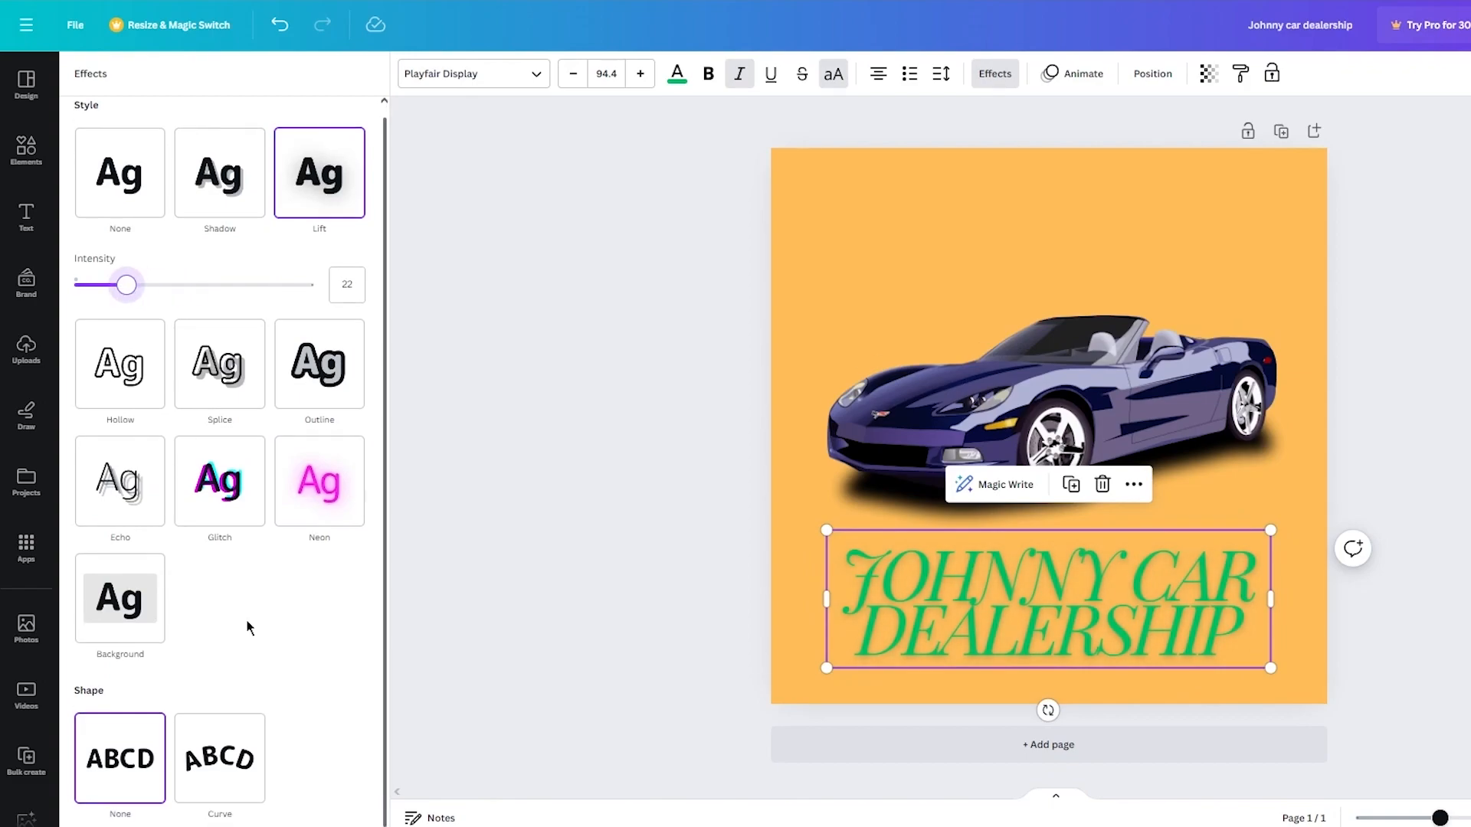
pyautogui.click(230, 775)
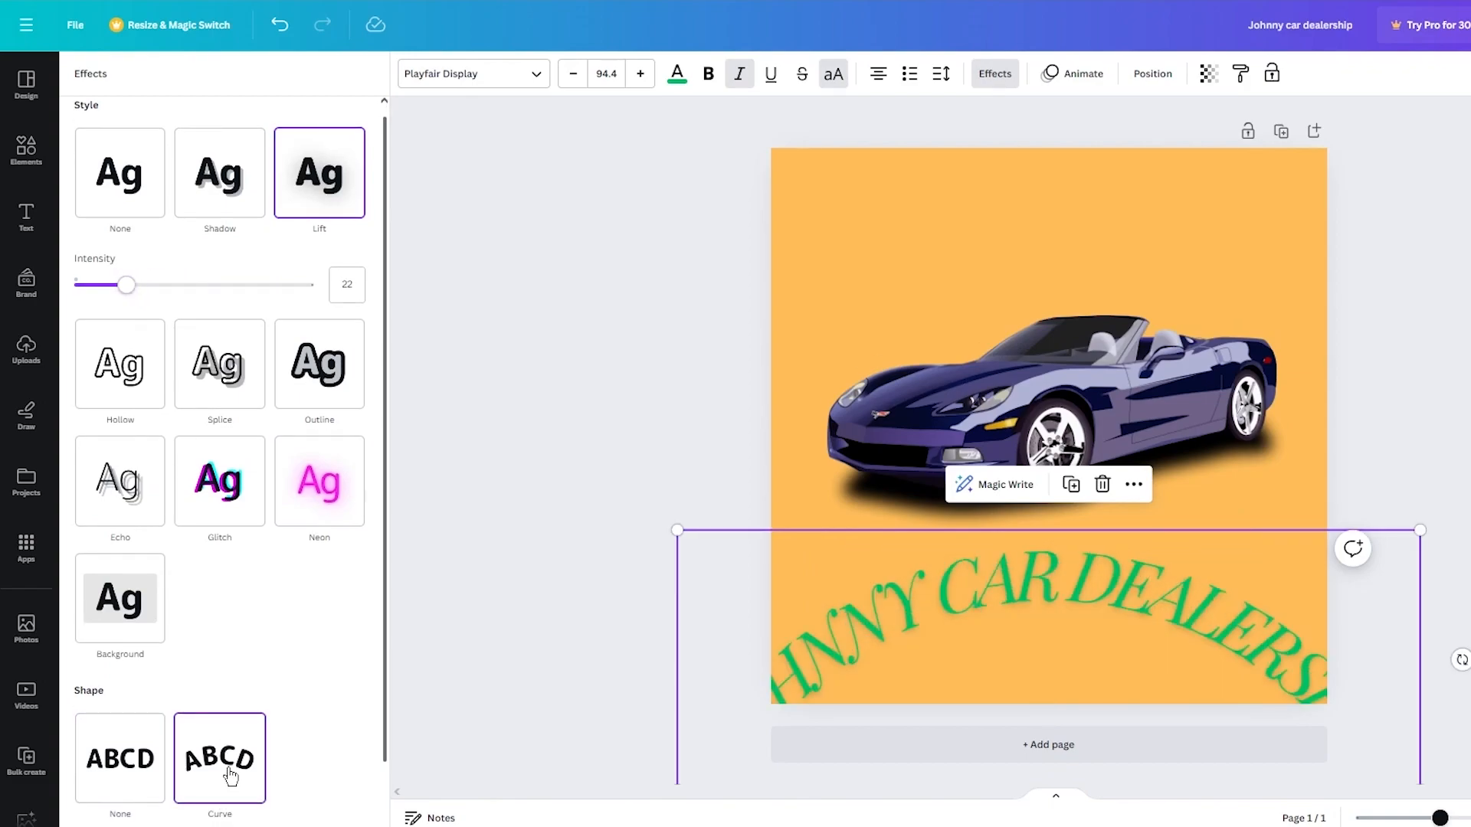
pyautogui.click(132, 755)
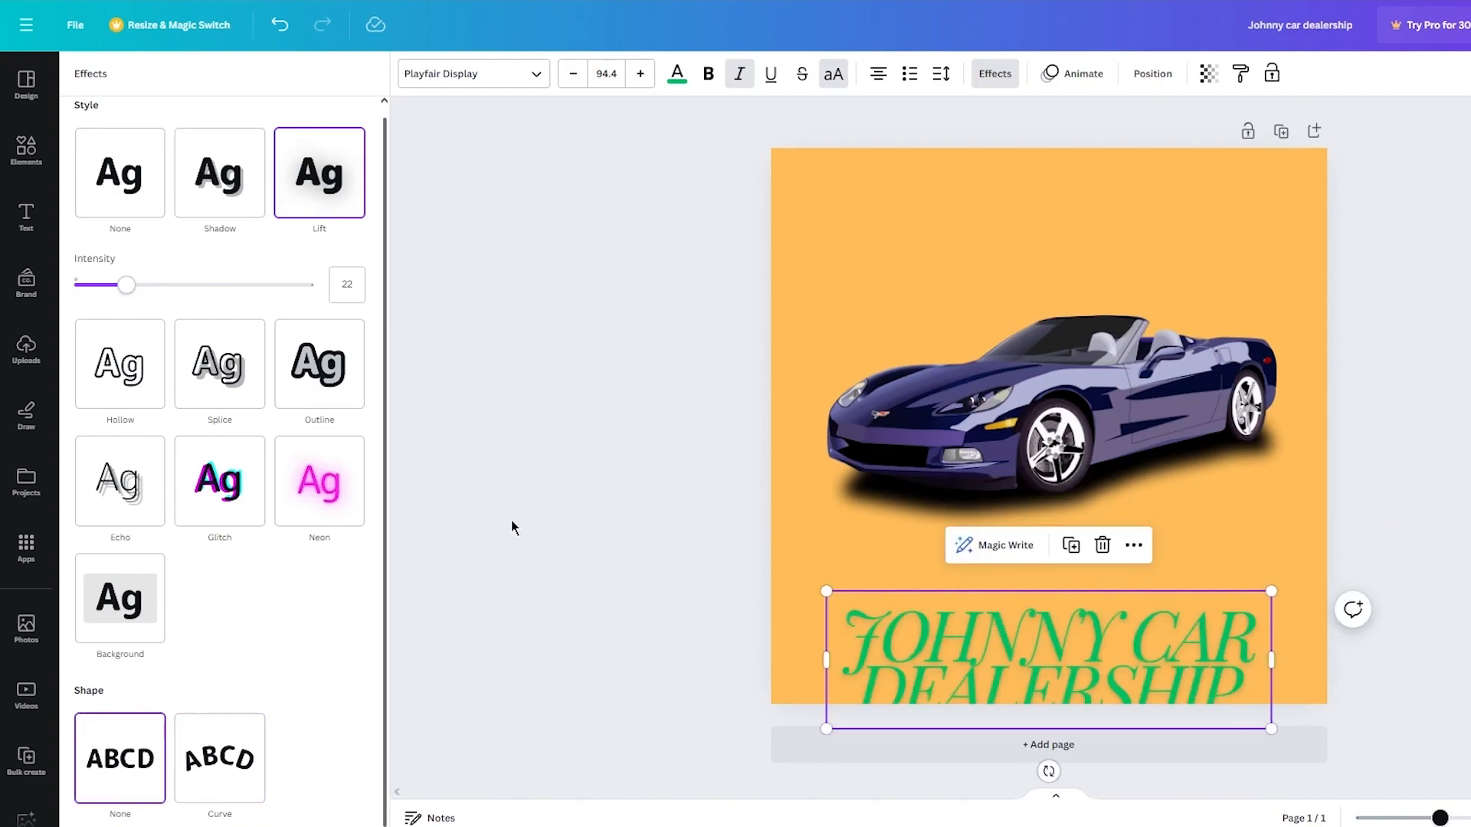
pyautogui.click(559, 520)
# Move the title back up so both lines sit centred on the page just below the car
pyautogui.moveTo(1016, 673); pyautogui.dragTo(1019, 629)
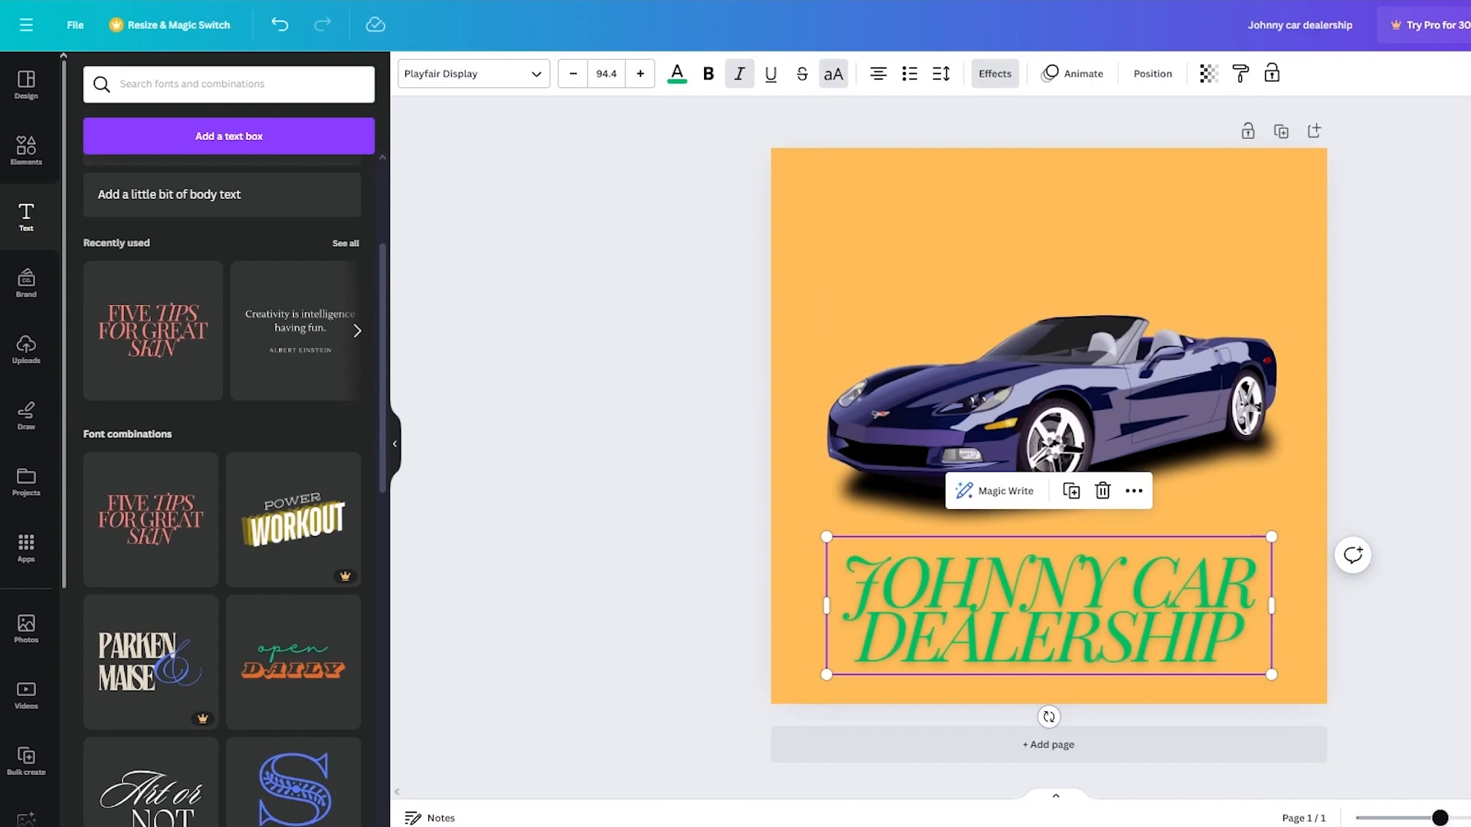
pyautogui.press('Escape')
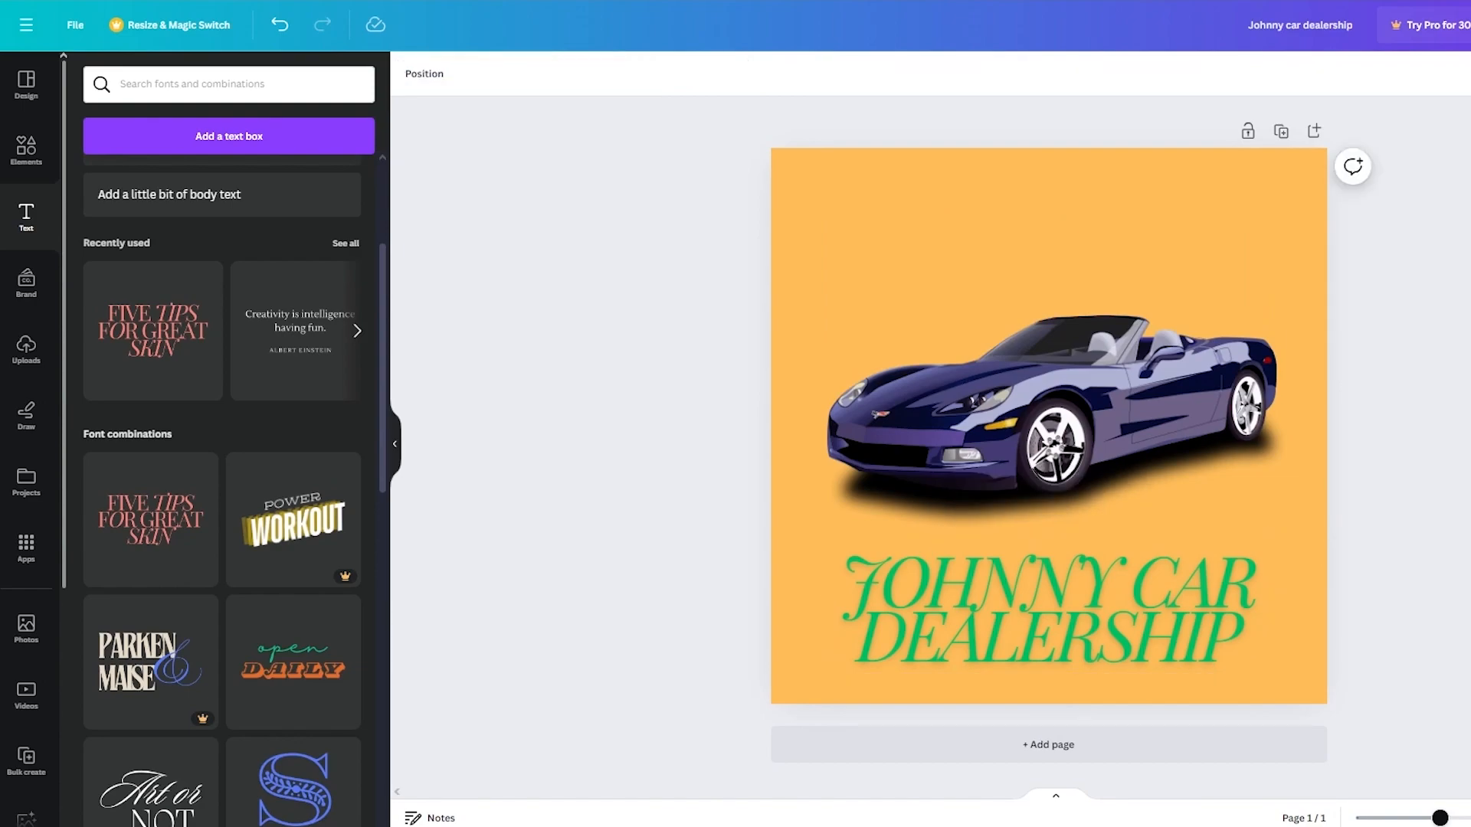
pyautogui.click(1204, 583)
pyautogui.moveTo(1204, 582); pyautogui.dragTo(1204, 571)
pyautogui.press('Escape')
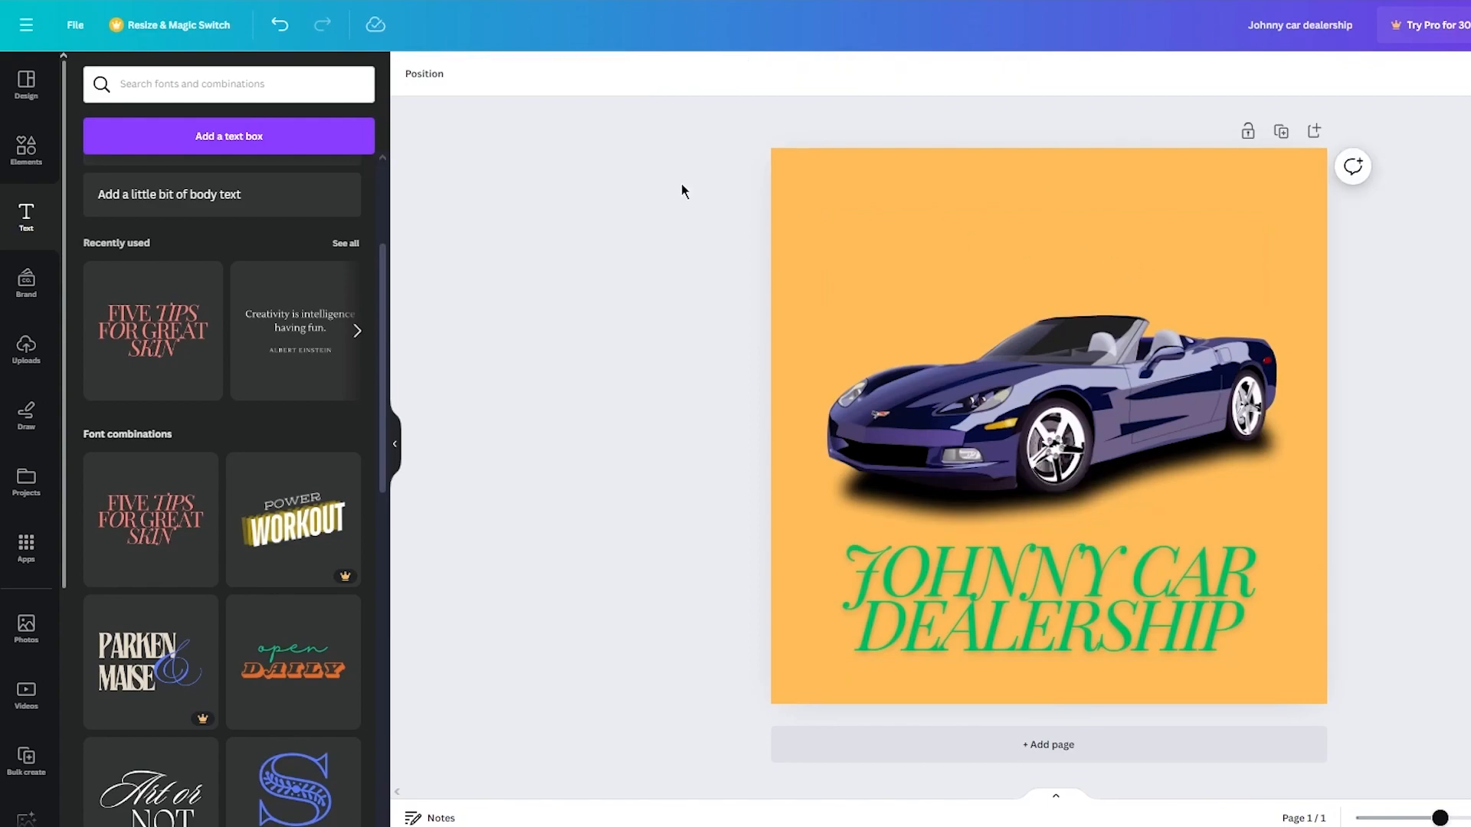
# Add the recently used black wavy-line graphic and enlarge it to about 1105 by 1113 px, covering the page
pyautogui.click(14, 166)
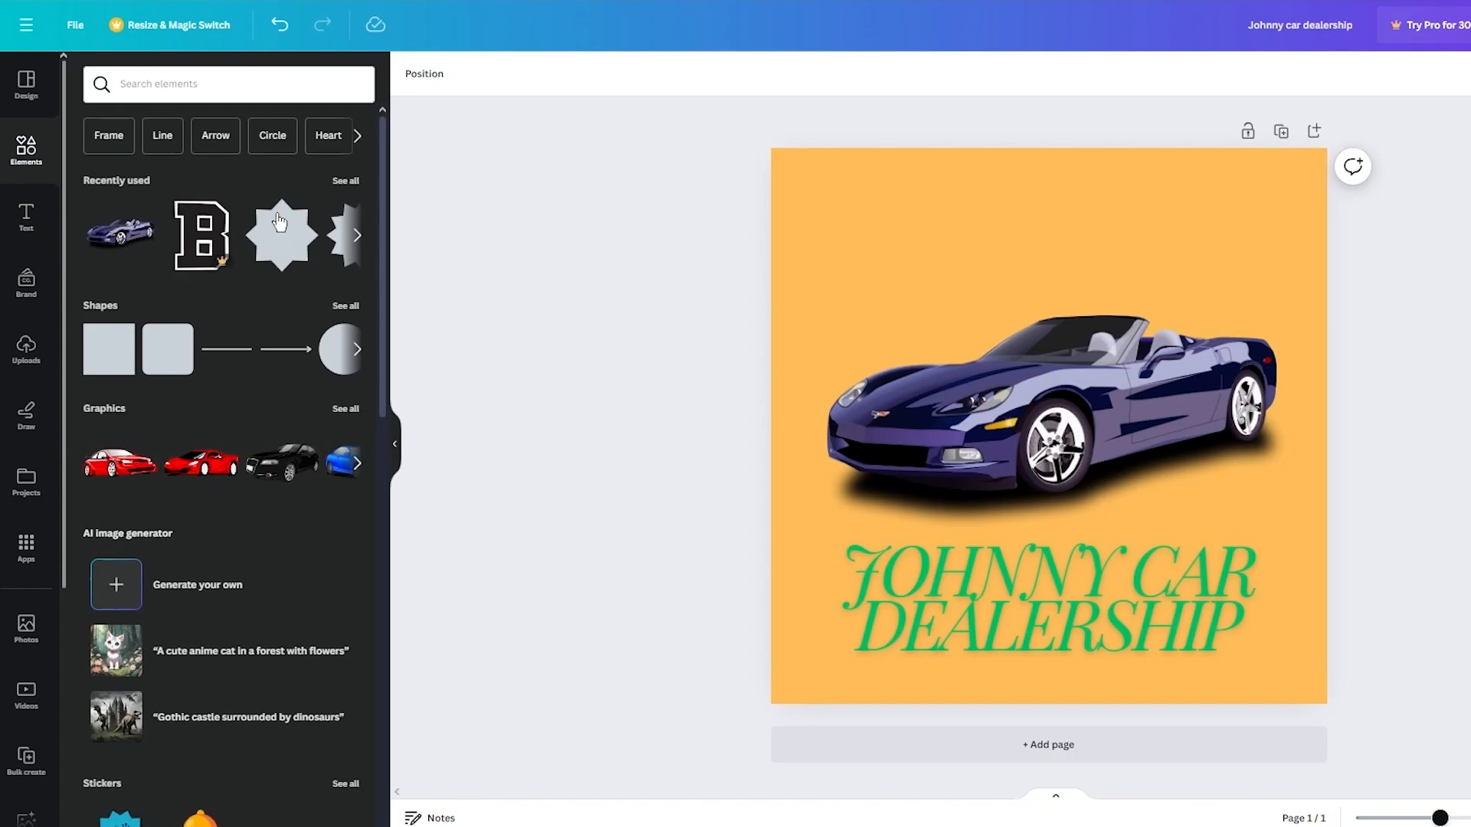
pyautogui.click(346, 181)
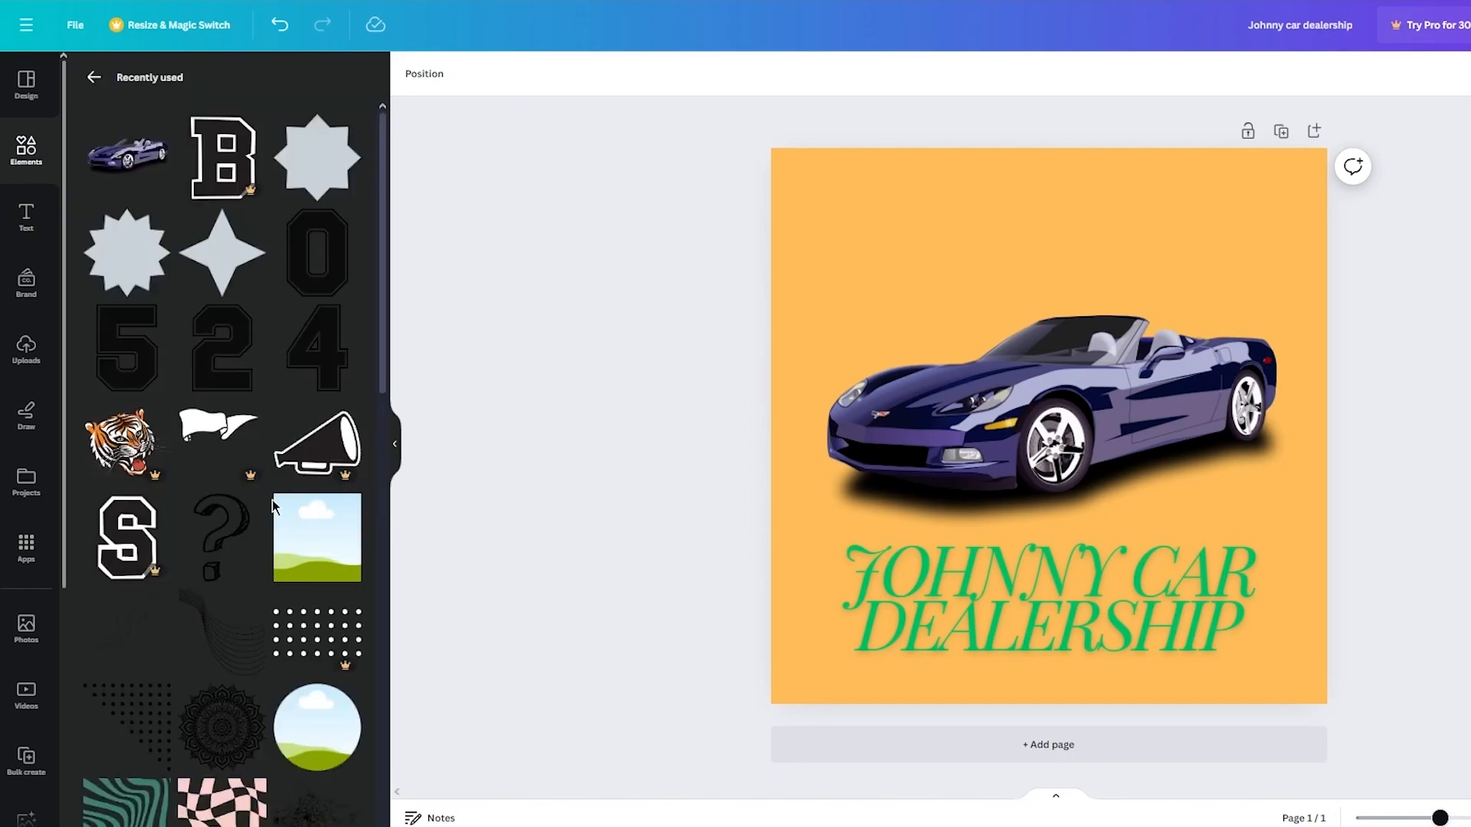
pyautogui.scroll(-3, 273, 499)
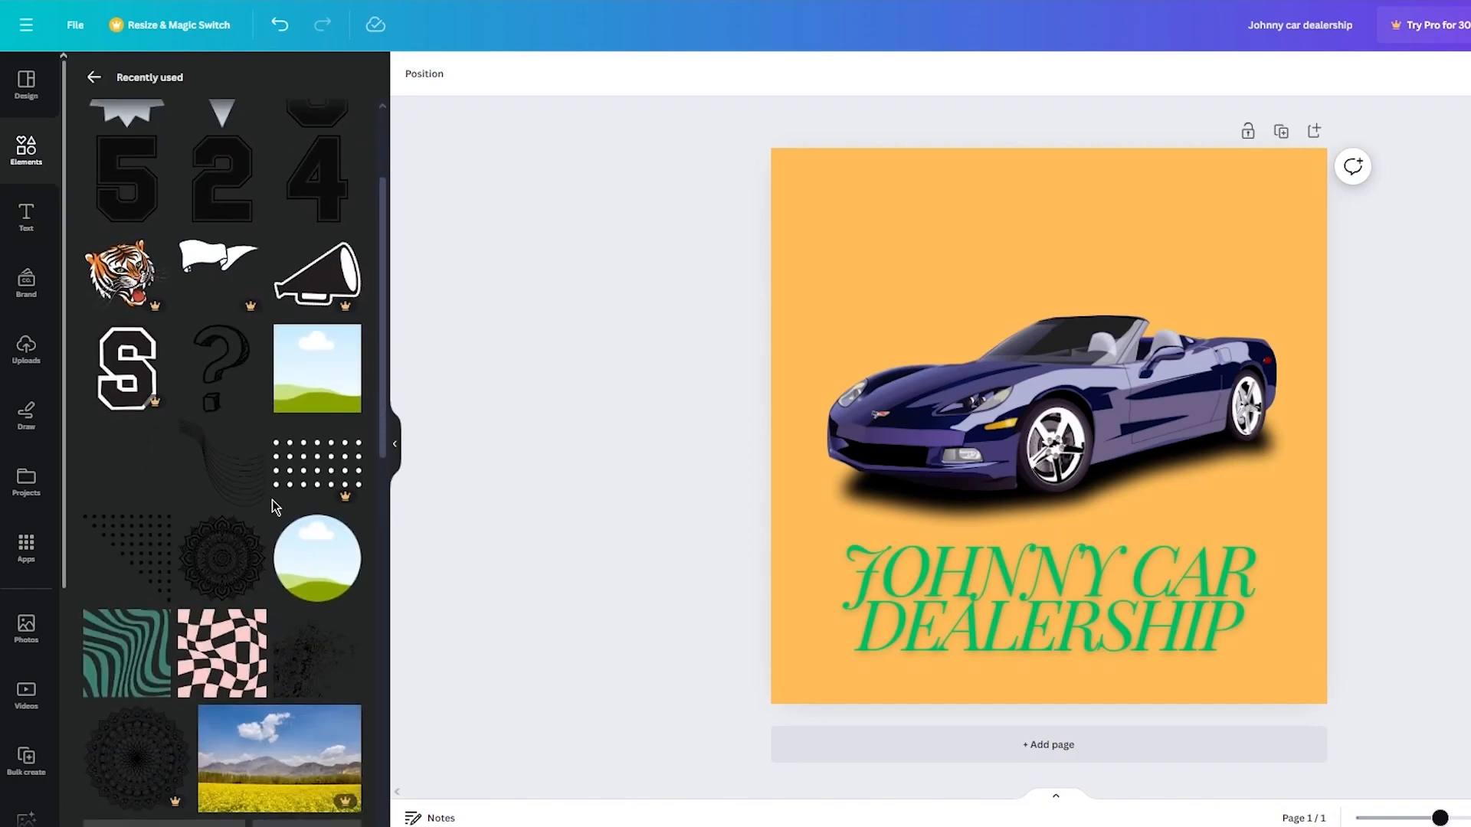
pyautogui.click(230, 452)
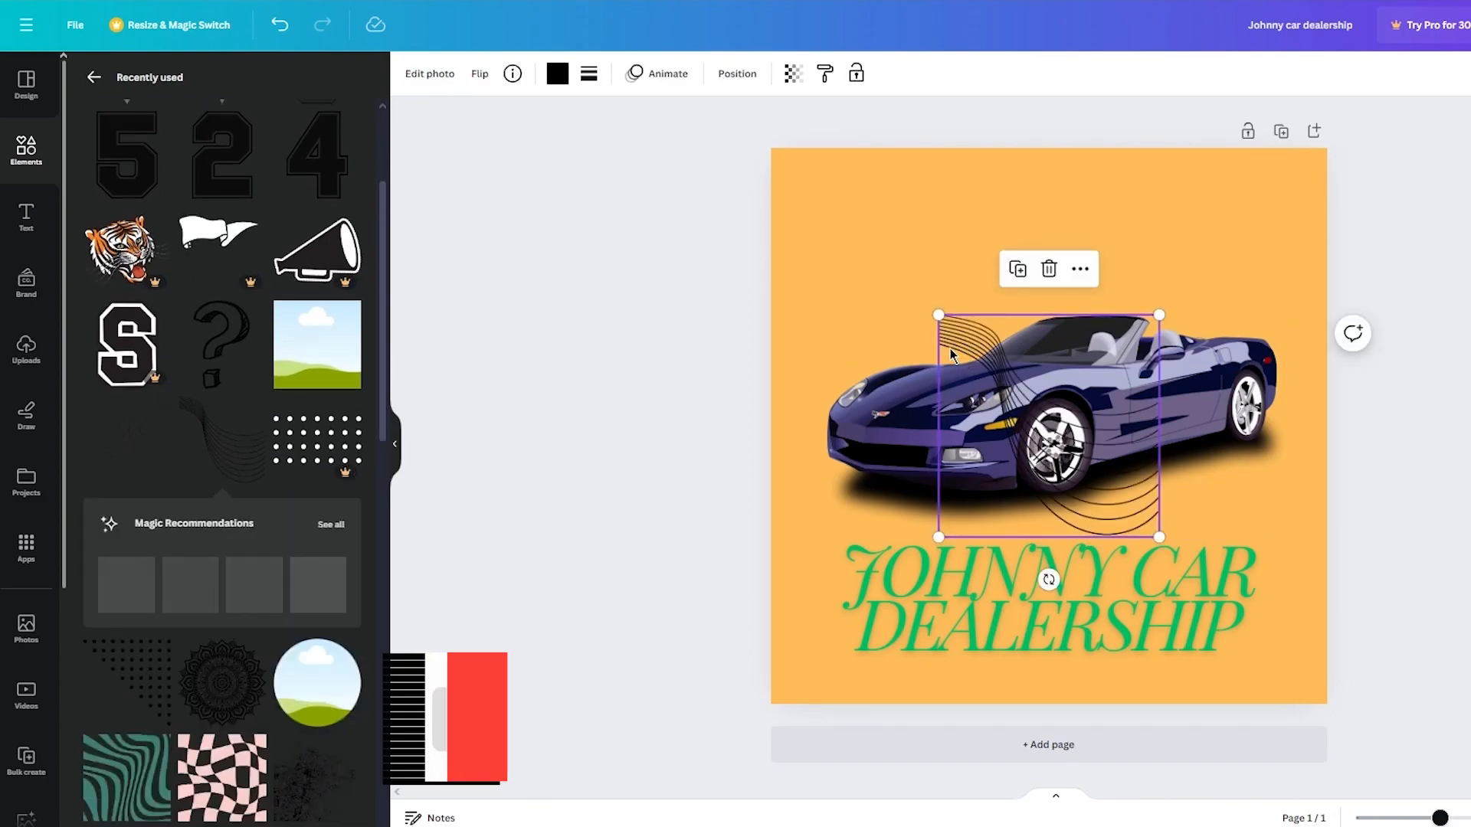
pyautogui.moveTo(946, 327)
pyautogui.mouseDown()
pyautogui.moveTo(877, 253)
pyautogui.moveTo(477, 50)
pyautogui.moveTo(545, 92)
pyautogui.mouseUp()
pyautogui.moveTo(838, 248); pyautogui.dragTo(1061, 452)
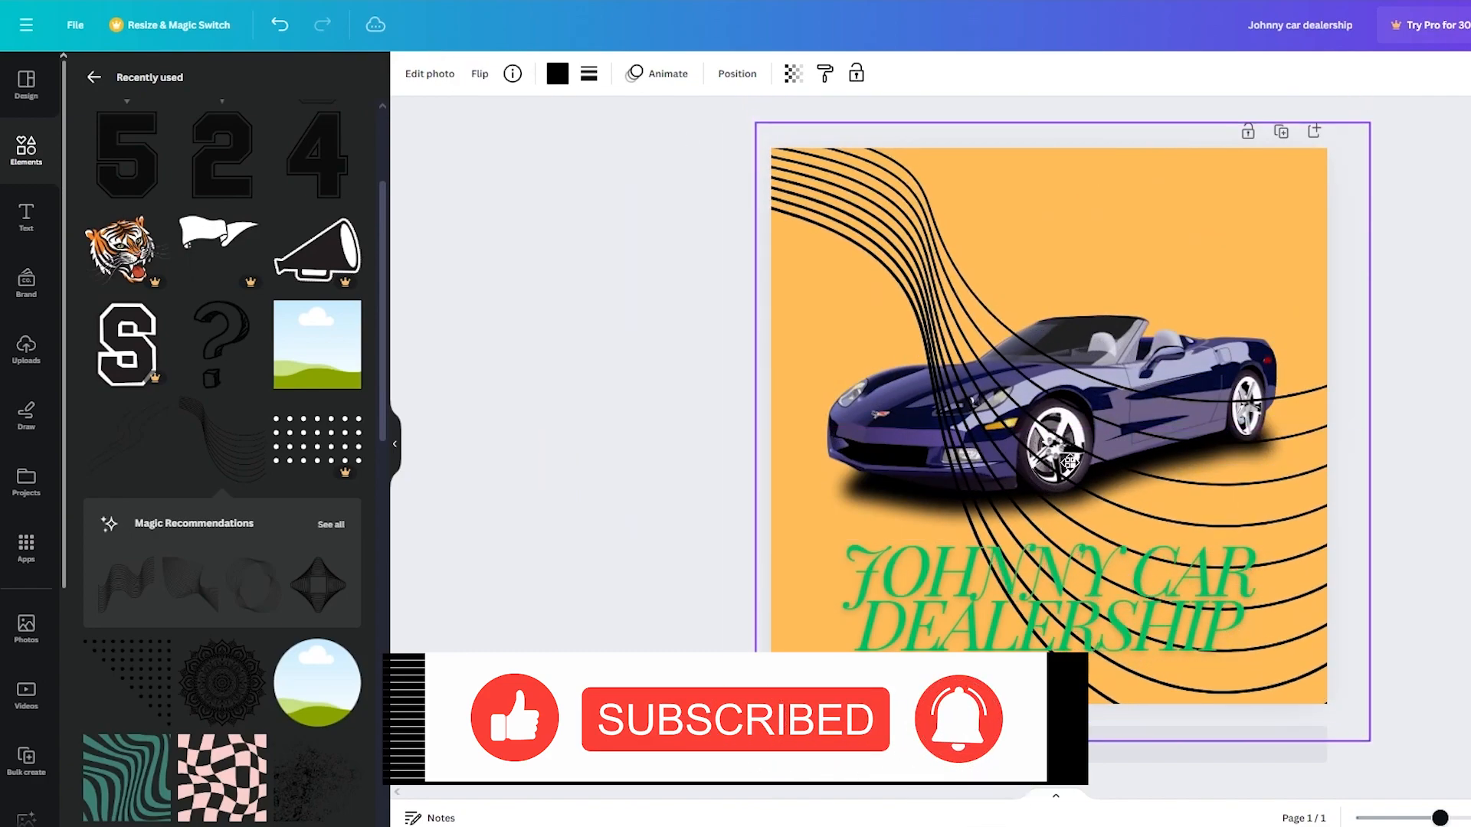
pyautogui.click(1448, 306)
# Send the wavy-line graphic to the back, behind the car and the title
pyautogui.click(926, 292)
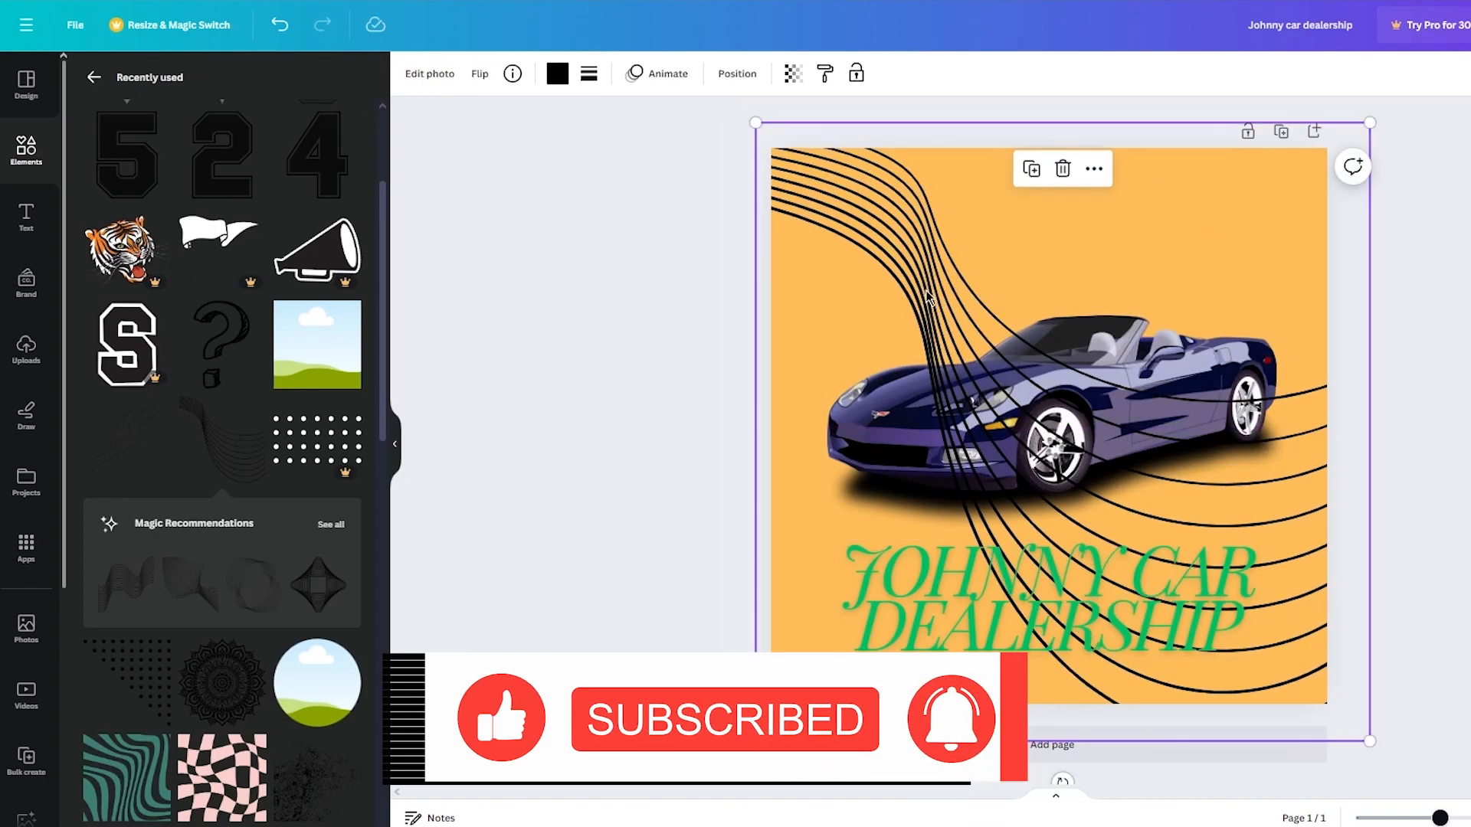
pyautogui.click(737, 74)
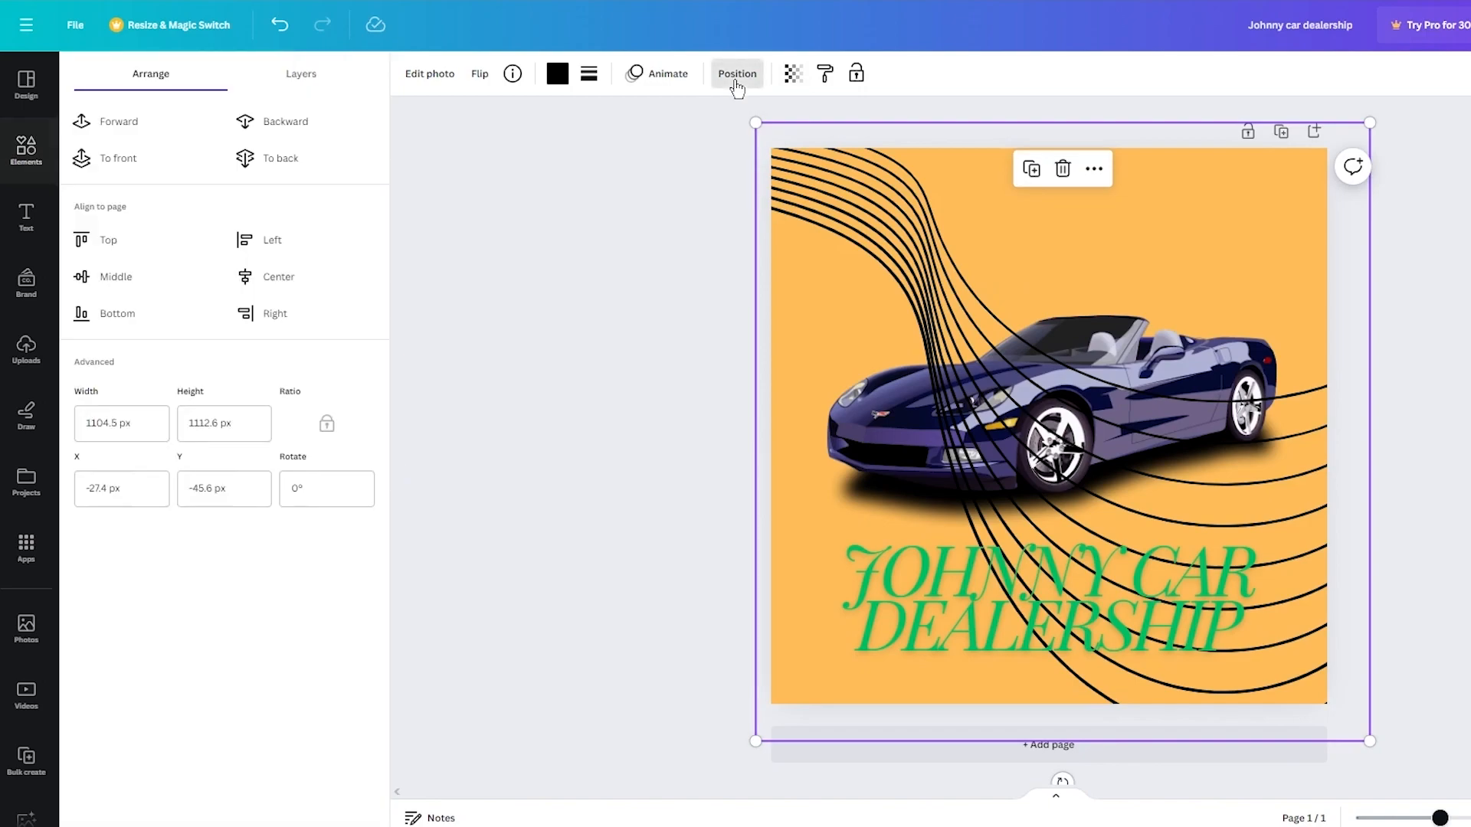
pyautogui.click(289, 155)
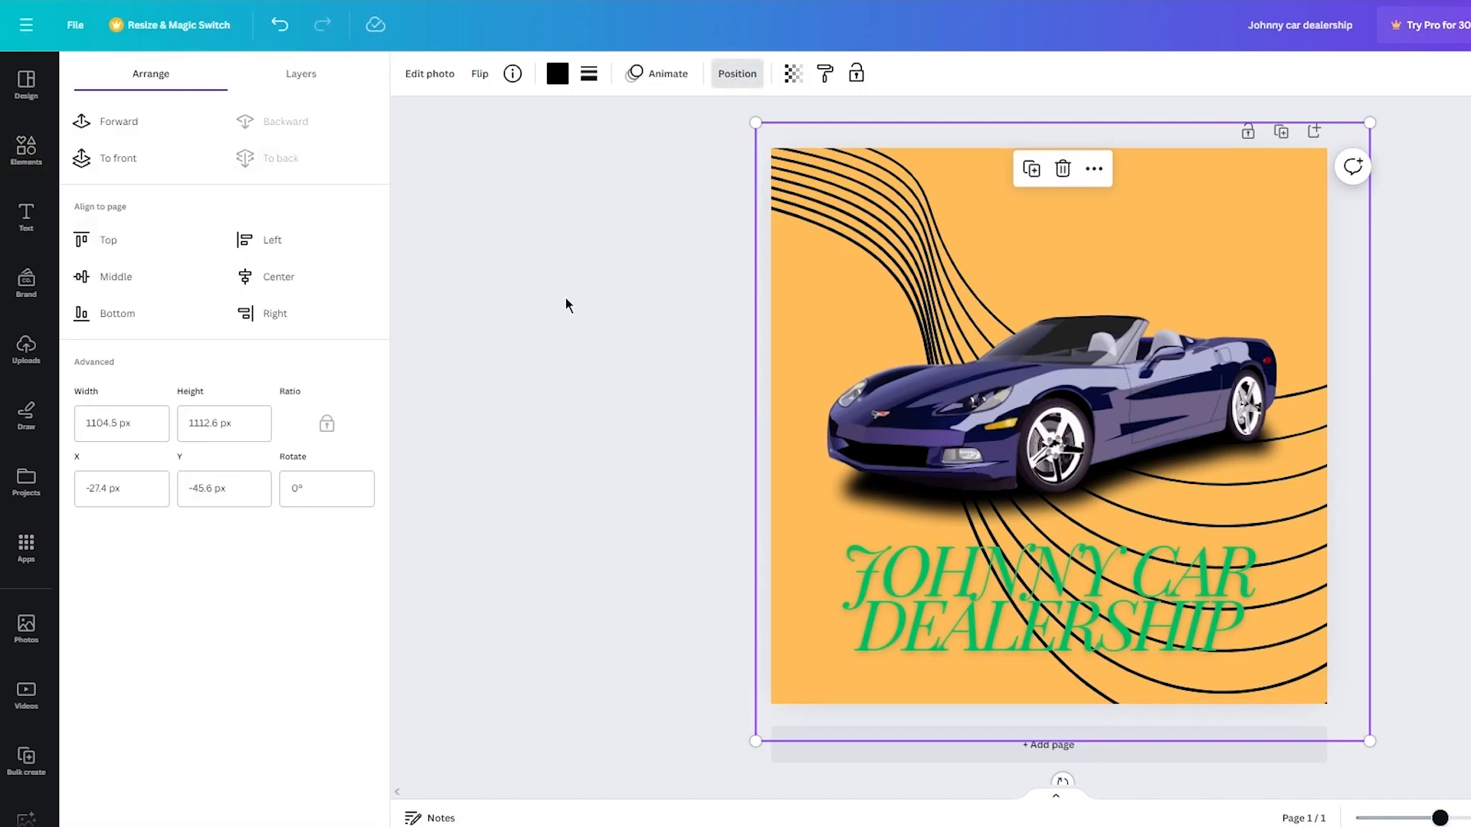
pyautogui.click(567, 305)
# Lower the wavy-line graphic's transparency value until its lines are only faint on the background
pyautogui.click(799, 372)
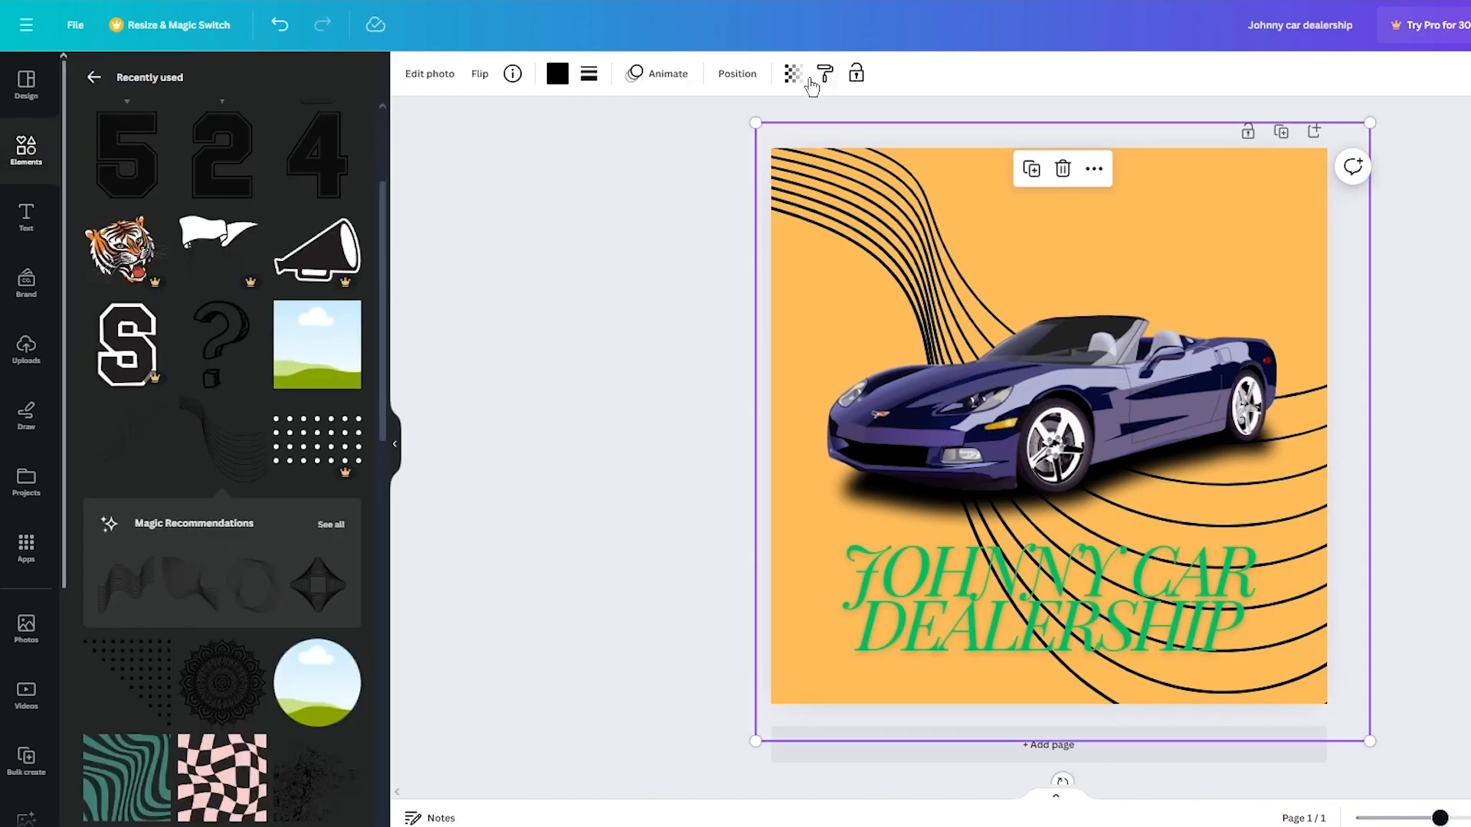
pyautogui.click(793, 73)
pyautogui.moveTo(716, 154); pyautogui.dragTo(573, 173)
pyautogui.click(568, 341)
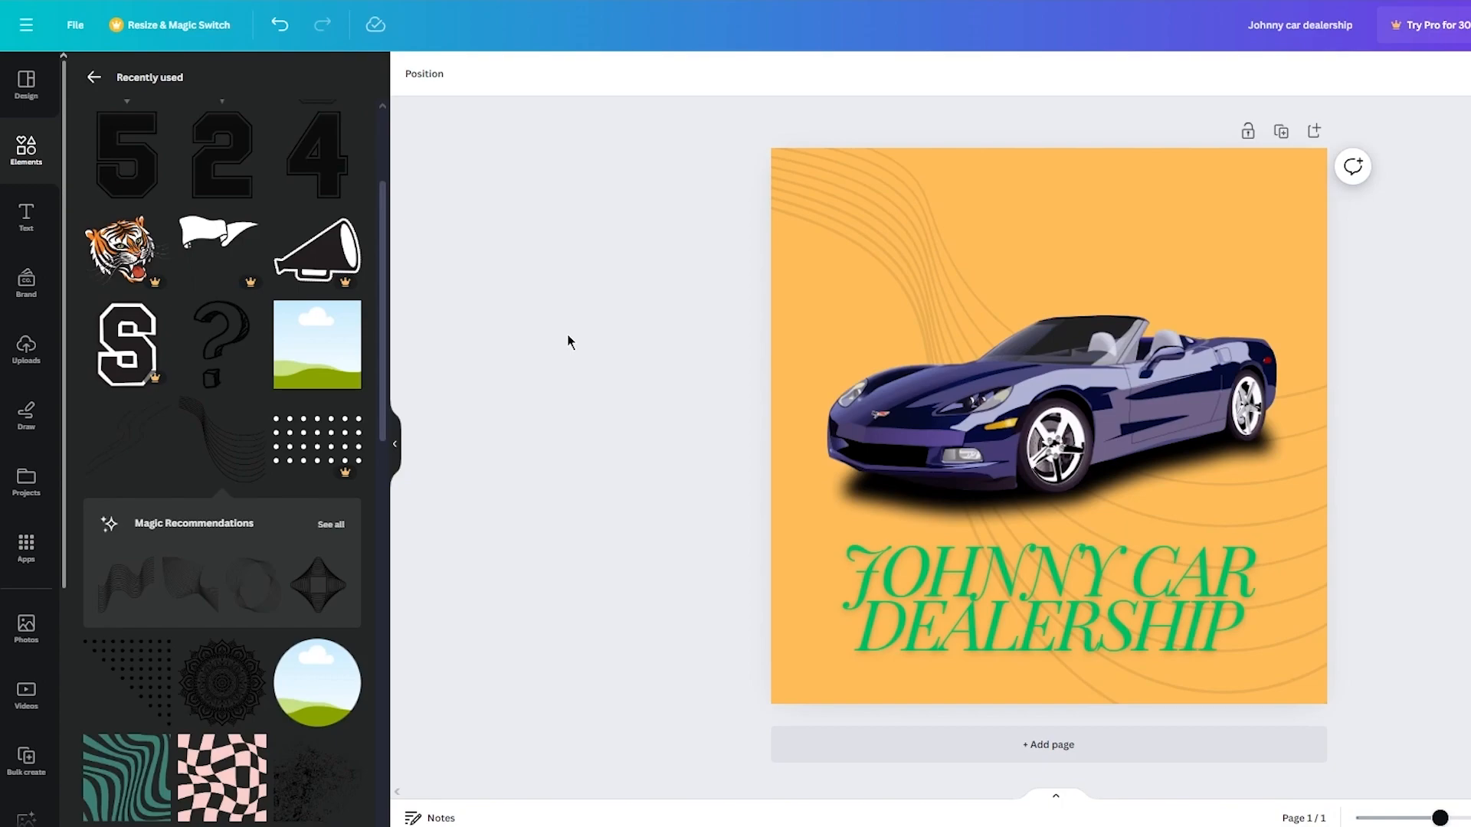
# Add the recently used black splatter texture at full-page size and send it to the back
pyautogui.scroll(-4, 244, 430)
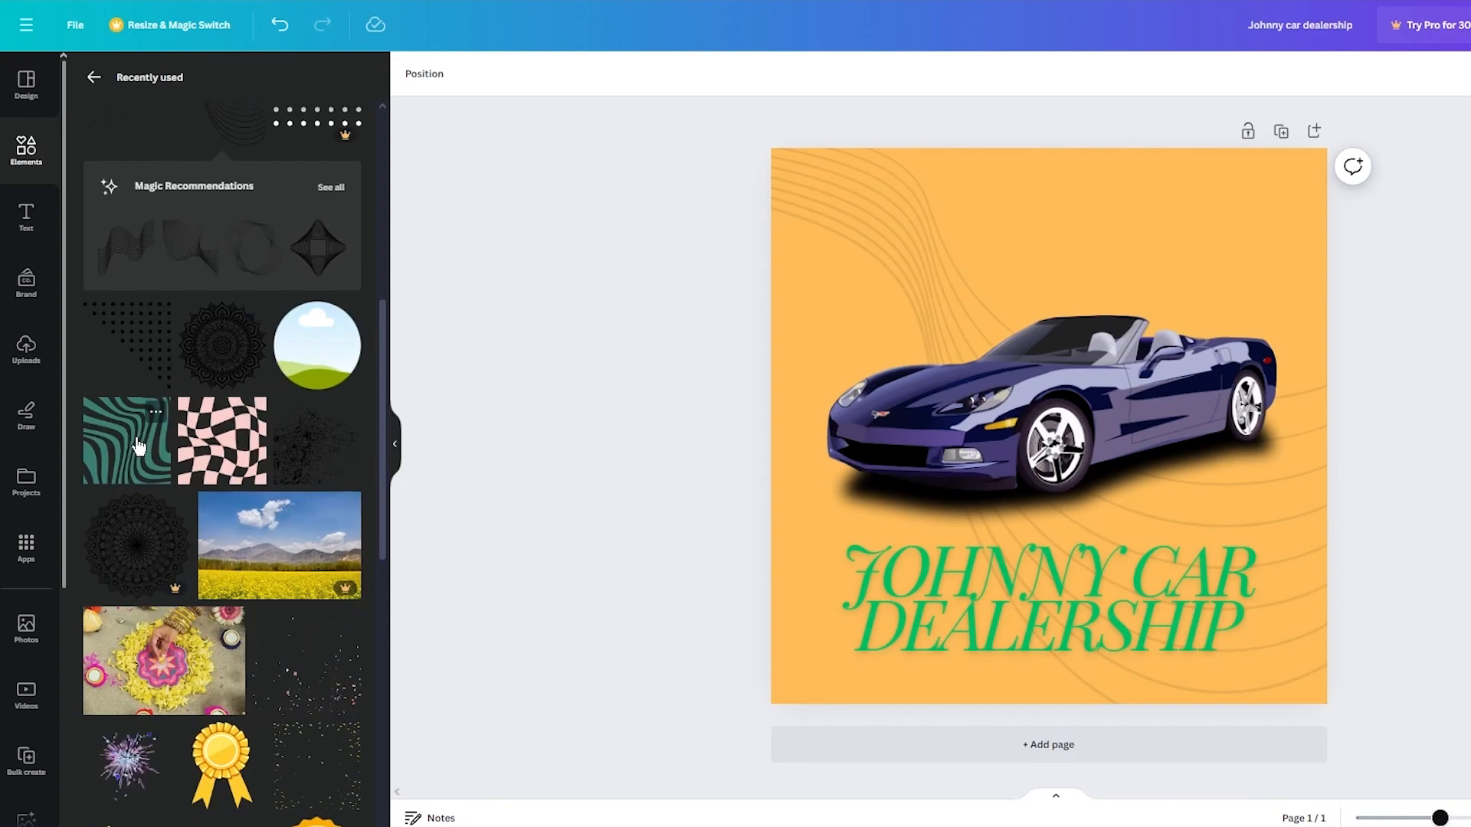
pyautogui.click(321, 465)
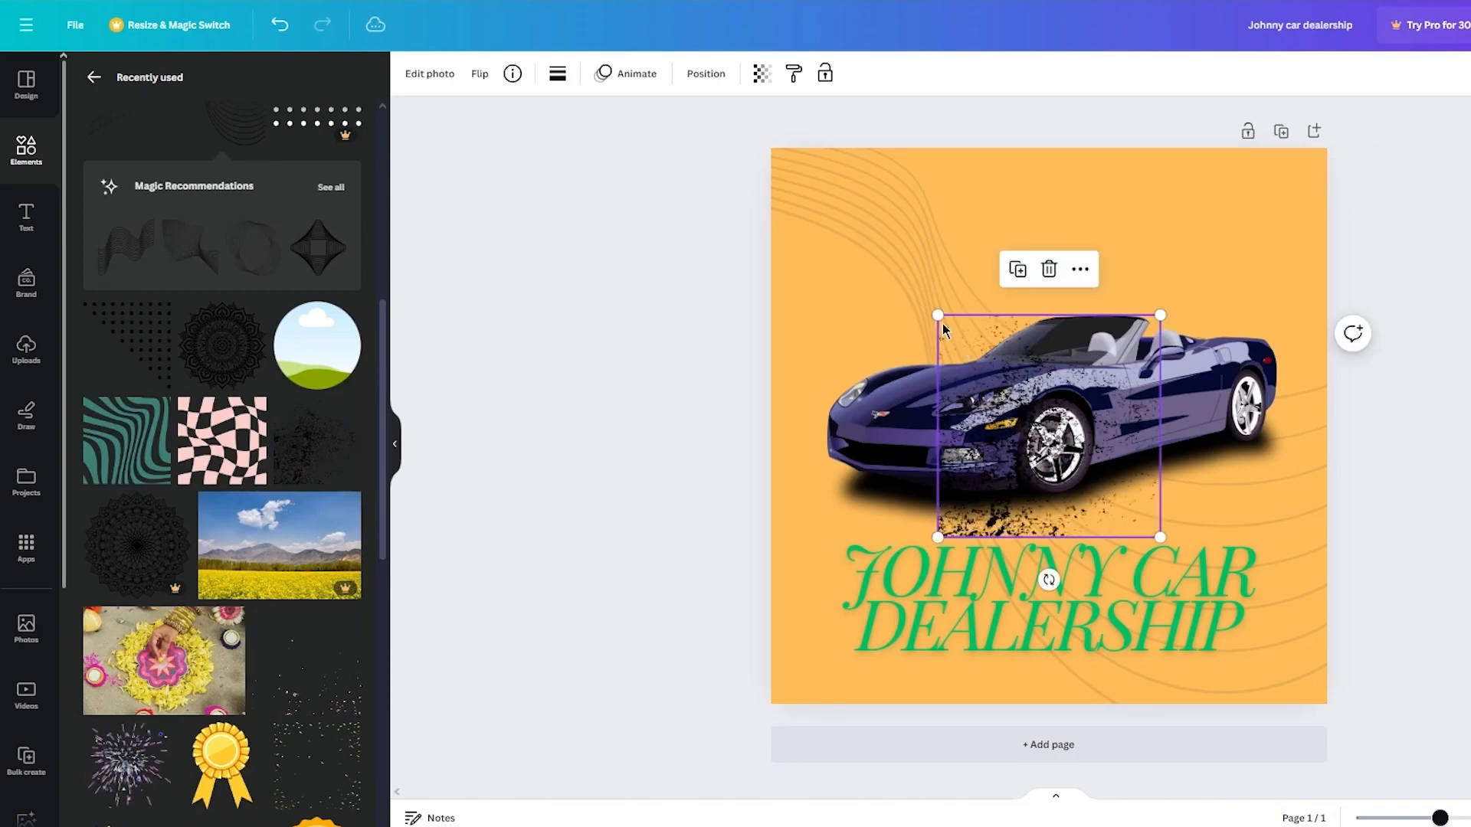
pyautogui.moveTo(939, 311); pyautogui.dragTo(565, 33)
pyautogui.moveTo(836, 304); pyautogui.dragTo(1045, 377)
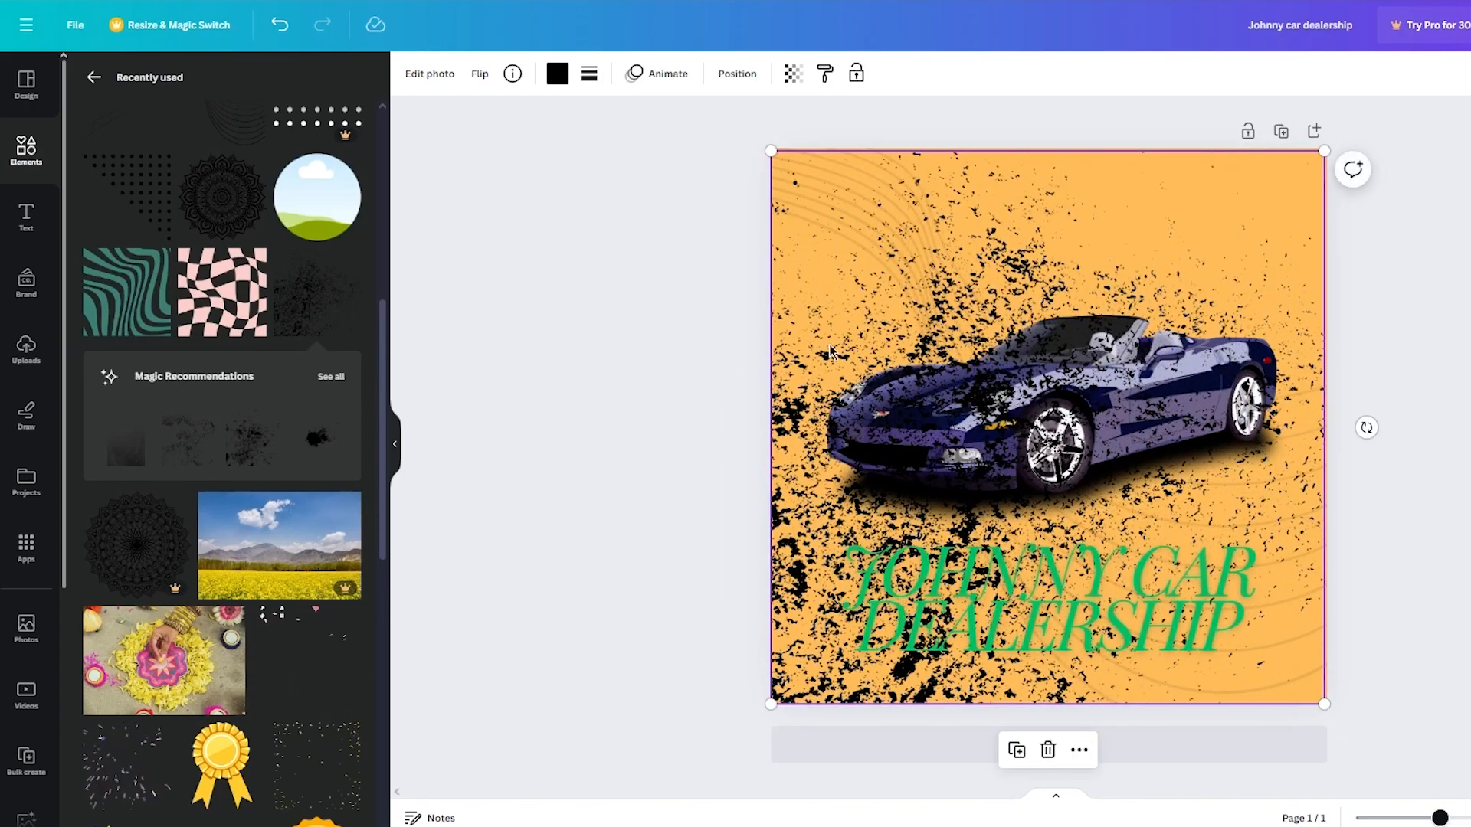
pyautogui.click(716, 71)
pyautogui.click(322, 171)
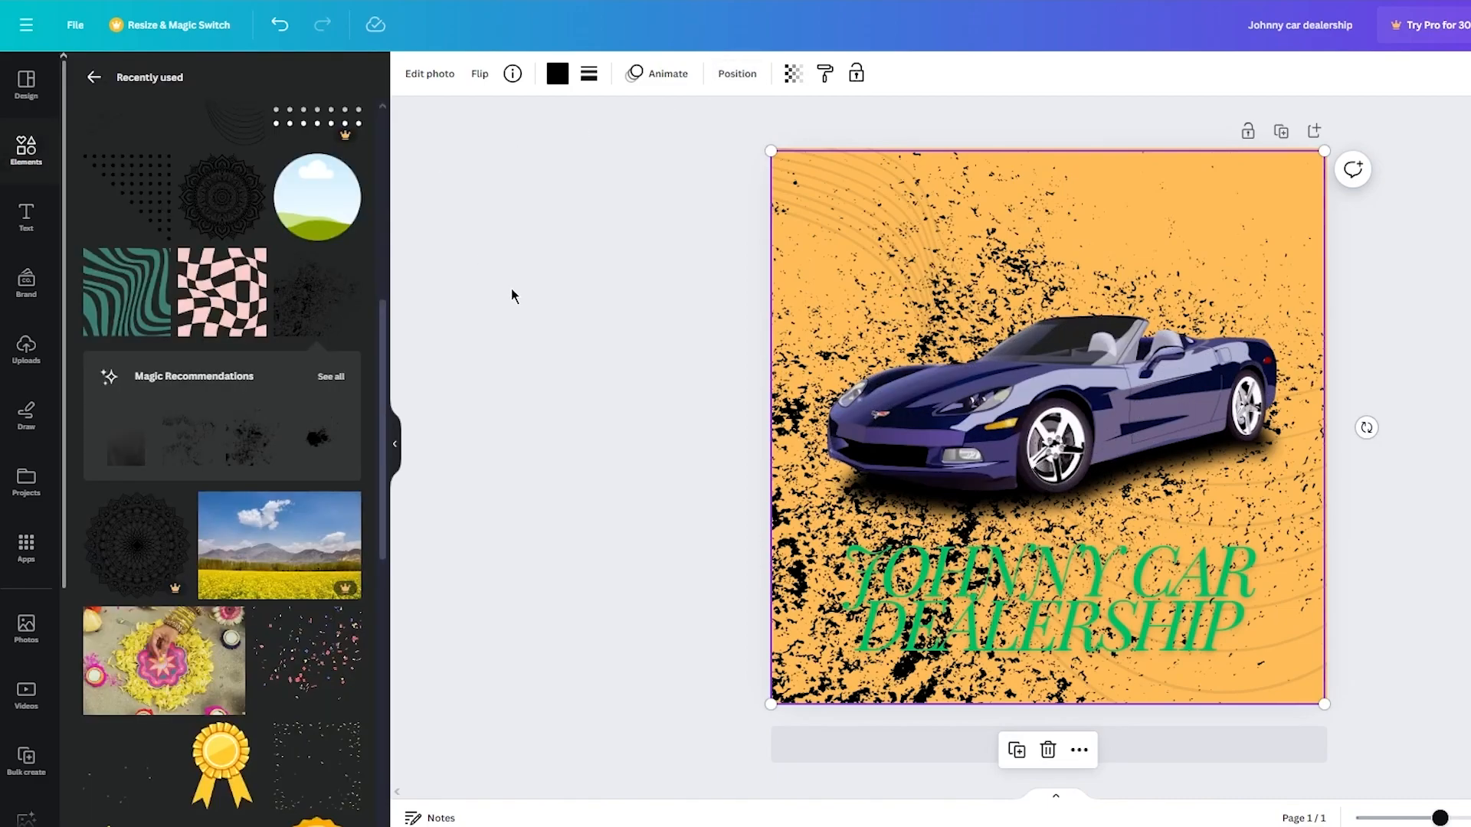
# Set the wavy-line graphic's transparency to 15
pyautogui.click(881, 311)
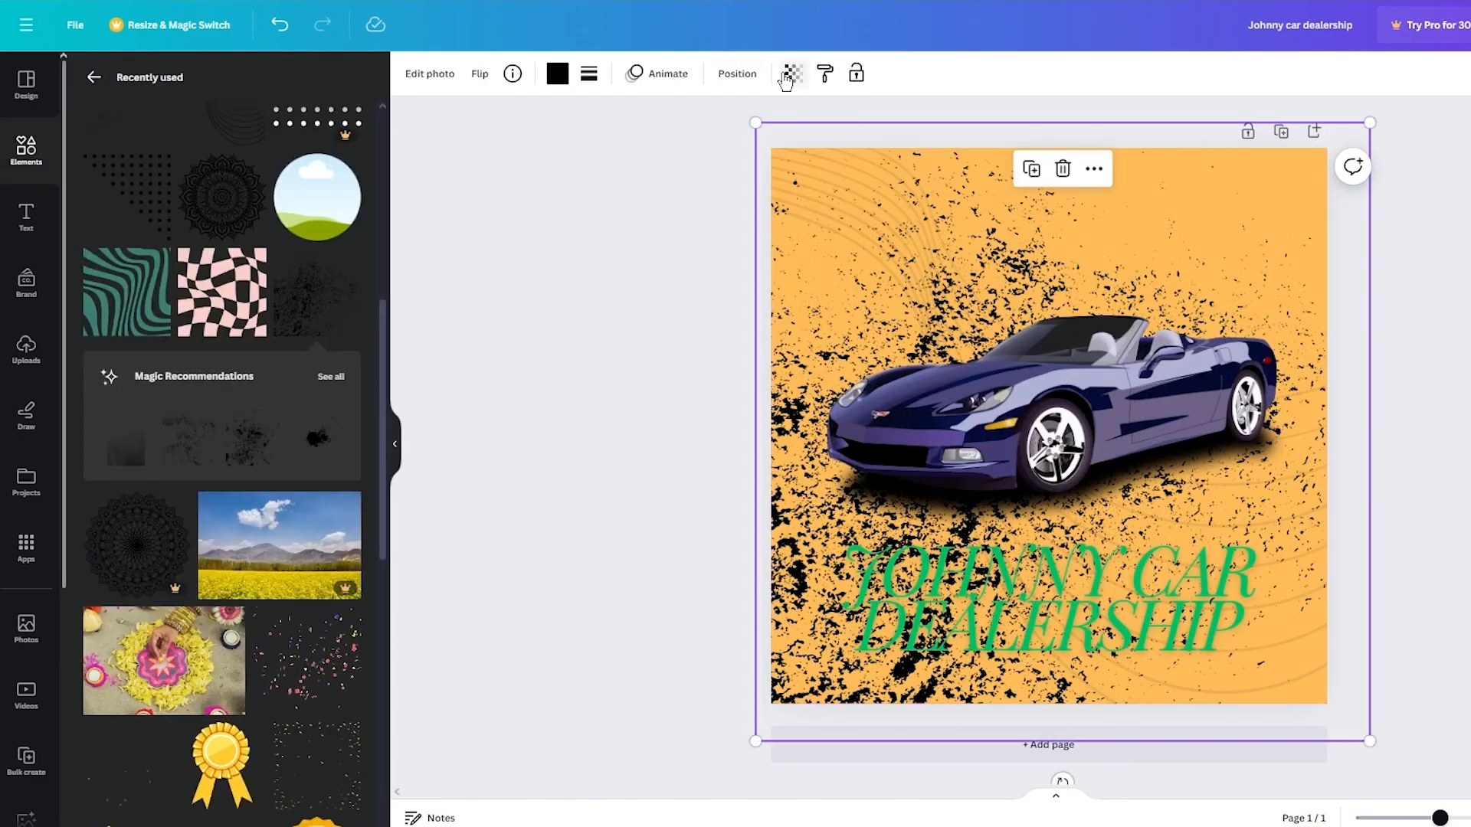
pyautogui.click(791, 74)
pyautogui.moveTo(669, 154); pyautogui.dragTo(587, 157)
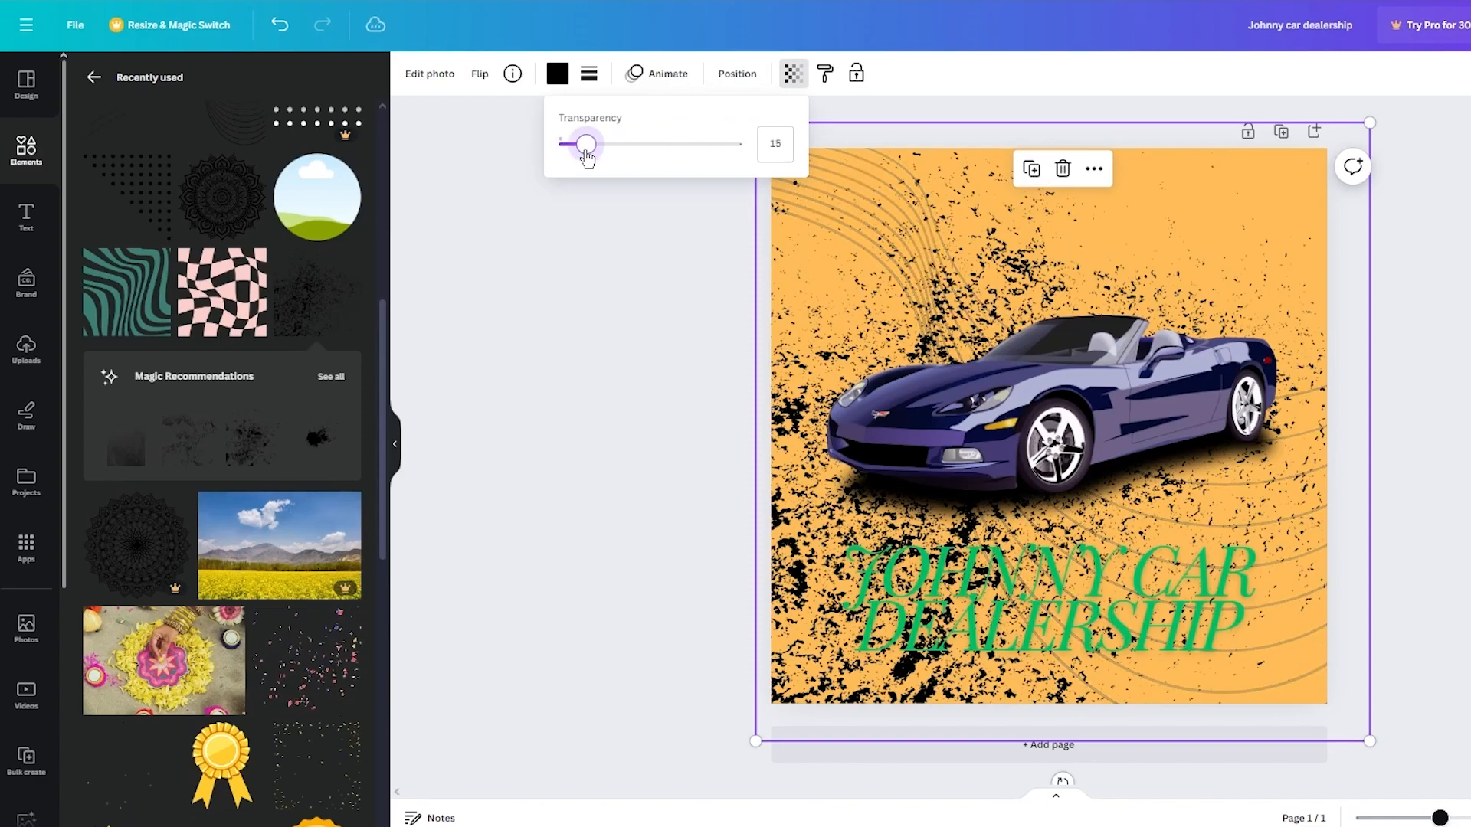
# Raise the wavy-line graphic's transparency value to 26 and deselect it
pyautogui.click(590, 306)
pyautogui.click(920, 390)
pyautogui.click(785, 483)
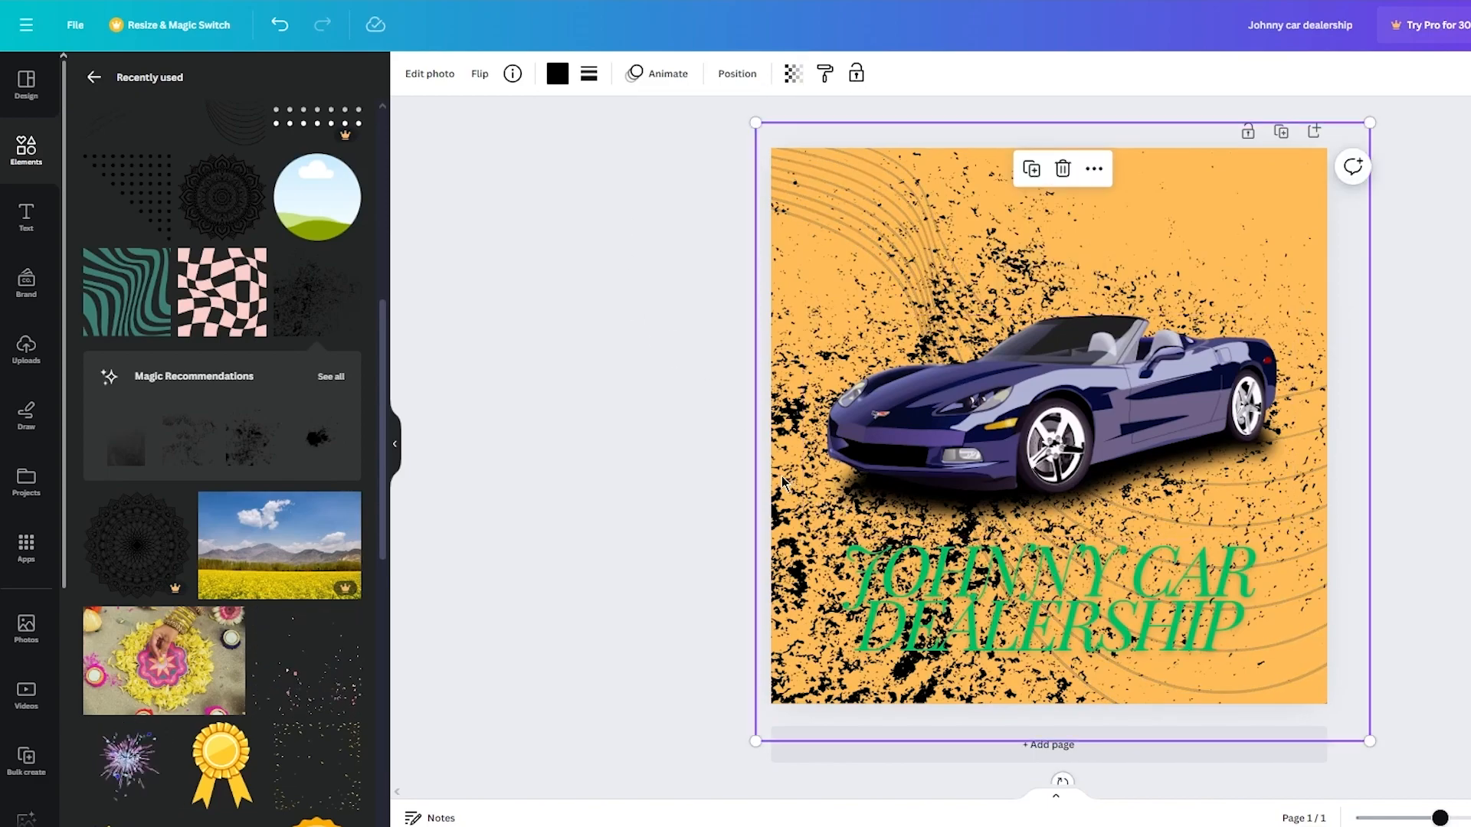
pyautogui.click(793, 73)
pyautogui.moveTo(567, 144); pyautogui.dragTo(610, 184)
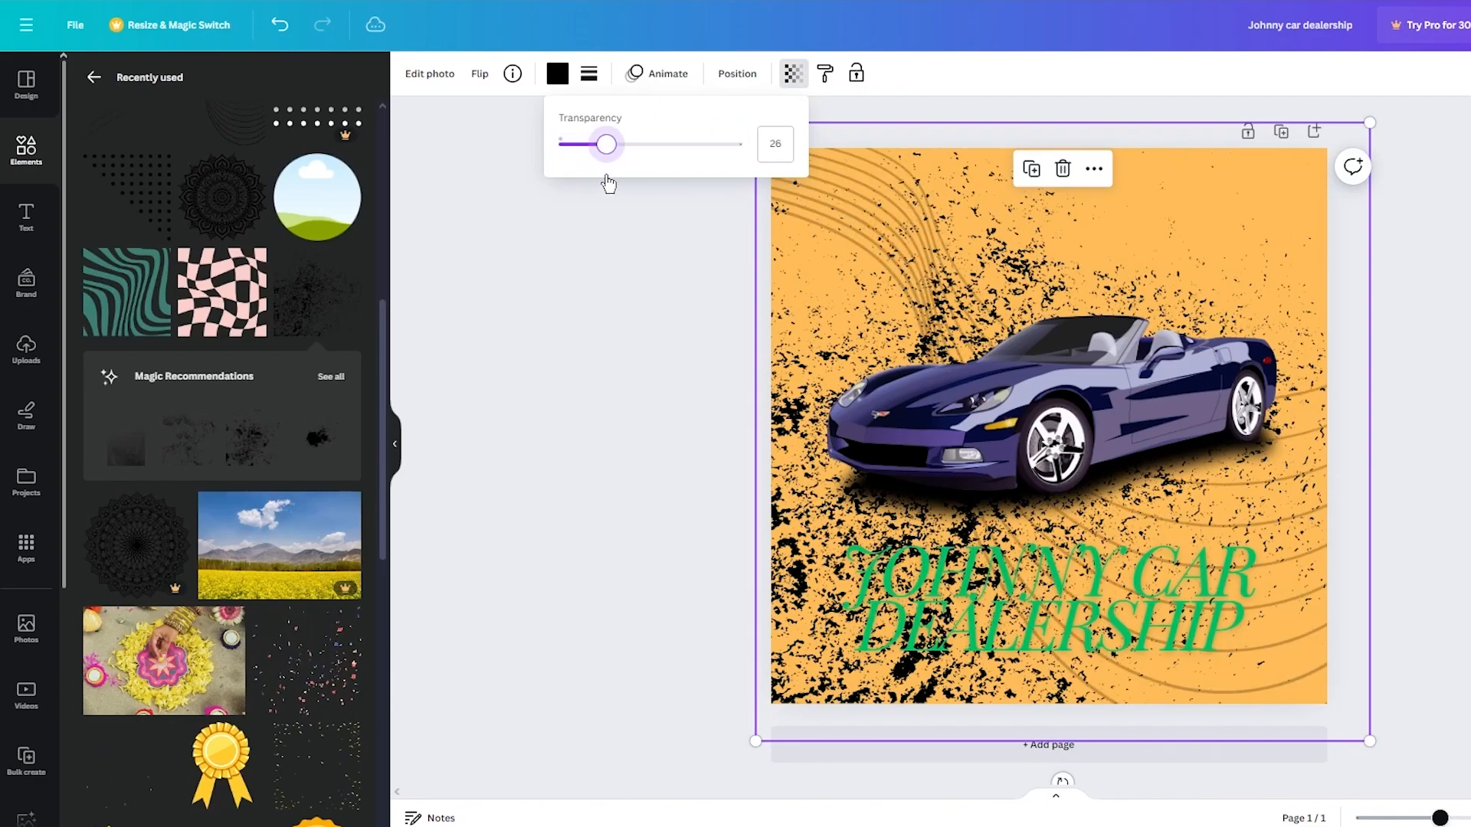
pyautogui.click(605, 295)
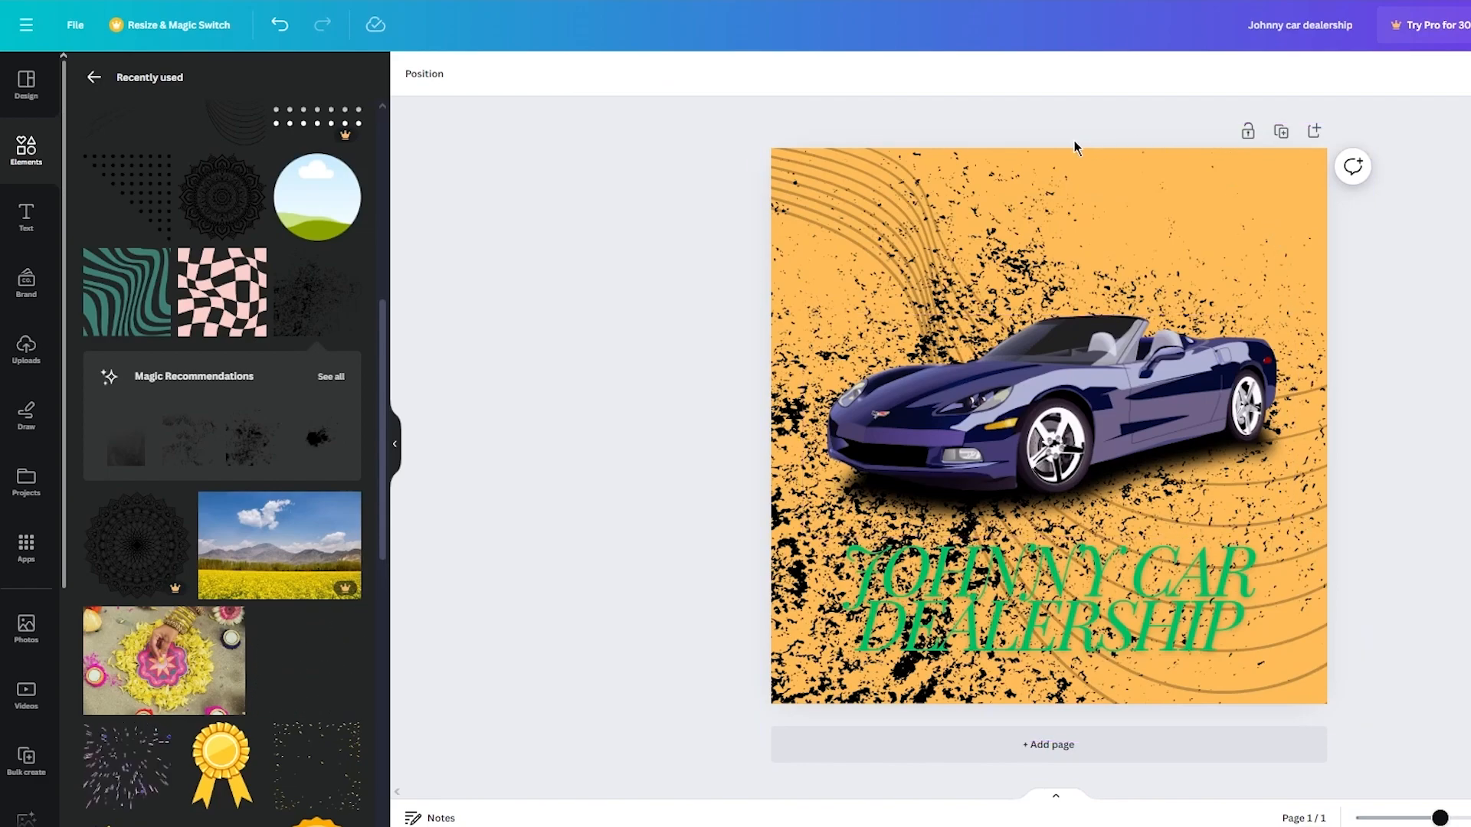
pyautogui.click(928, 184)
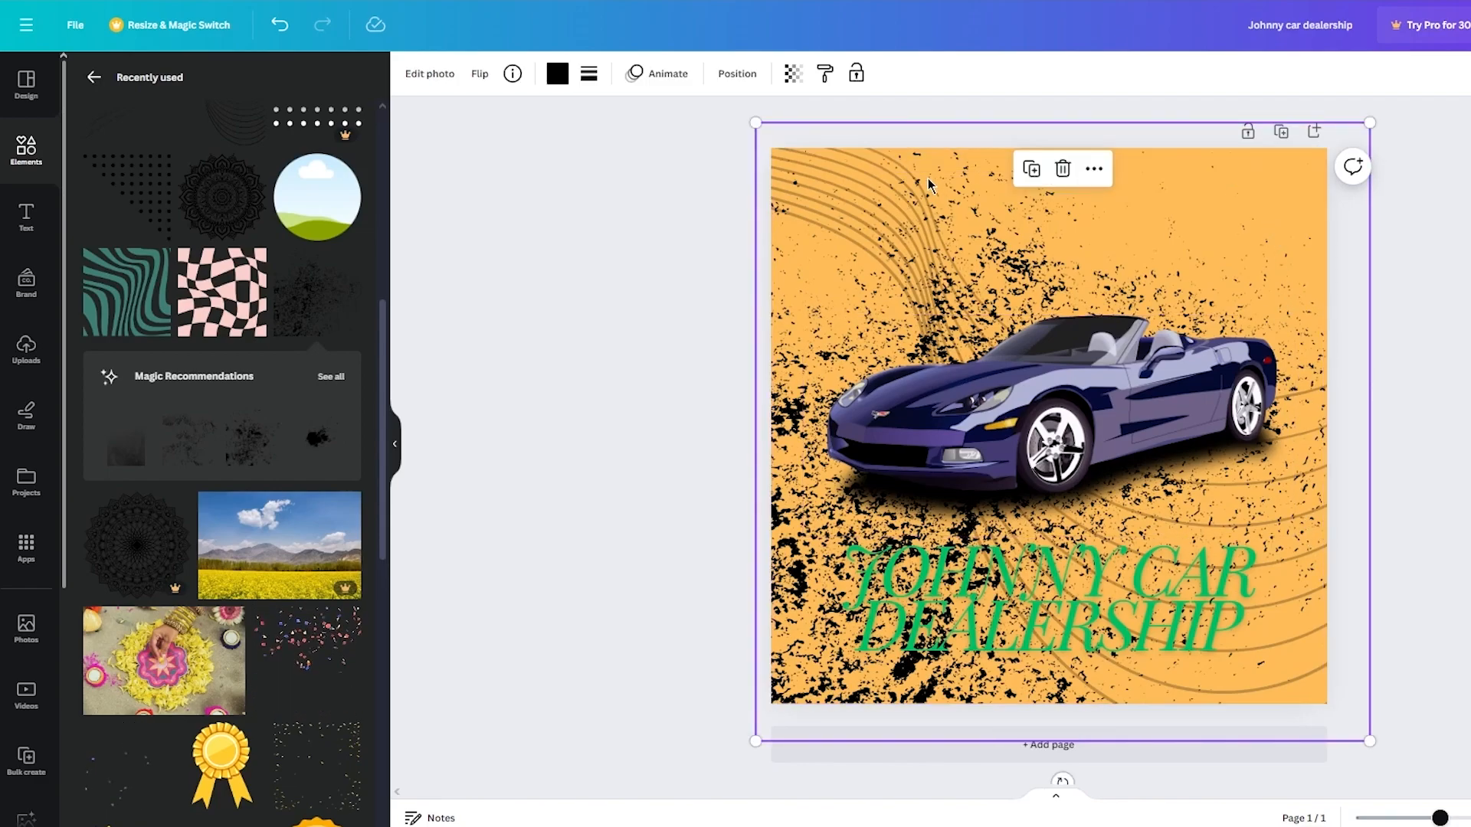
pyautogui.doubleClick(876, 200)
pyautogui.click(601, 220)
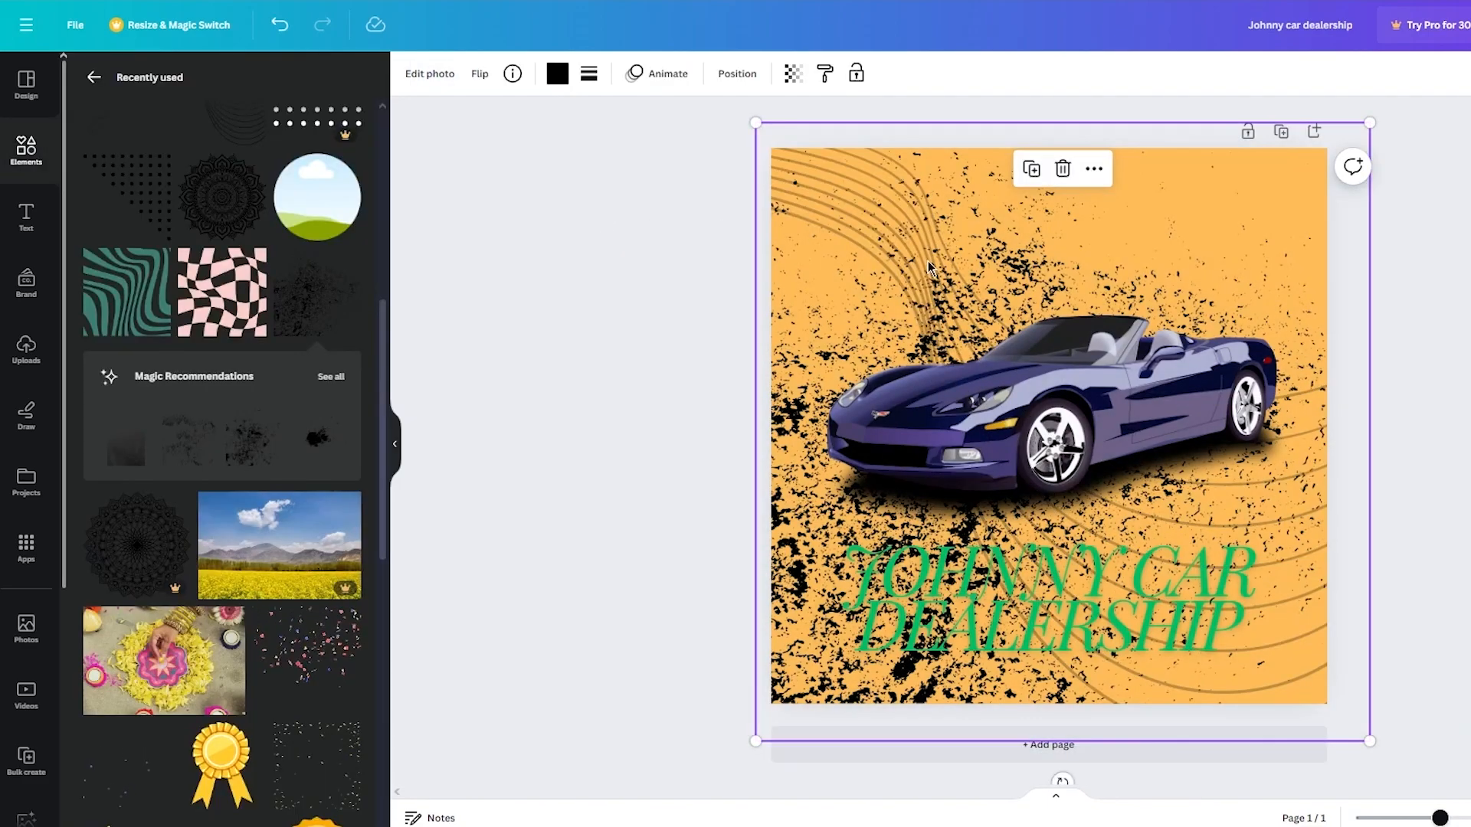
pyautogui.doubleClick(928, 267)
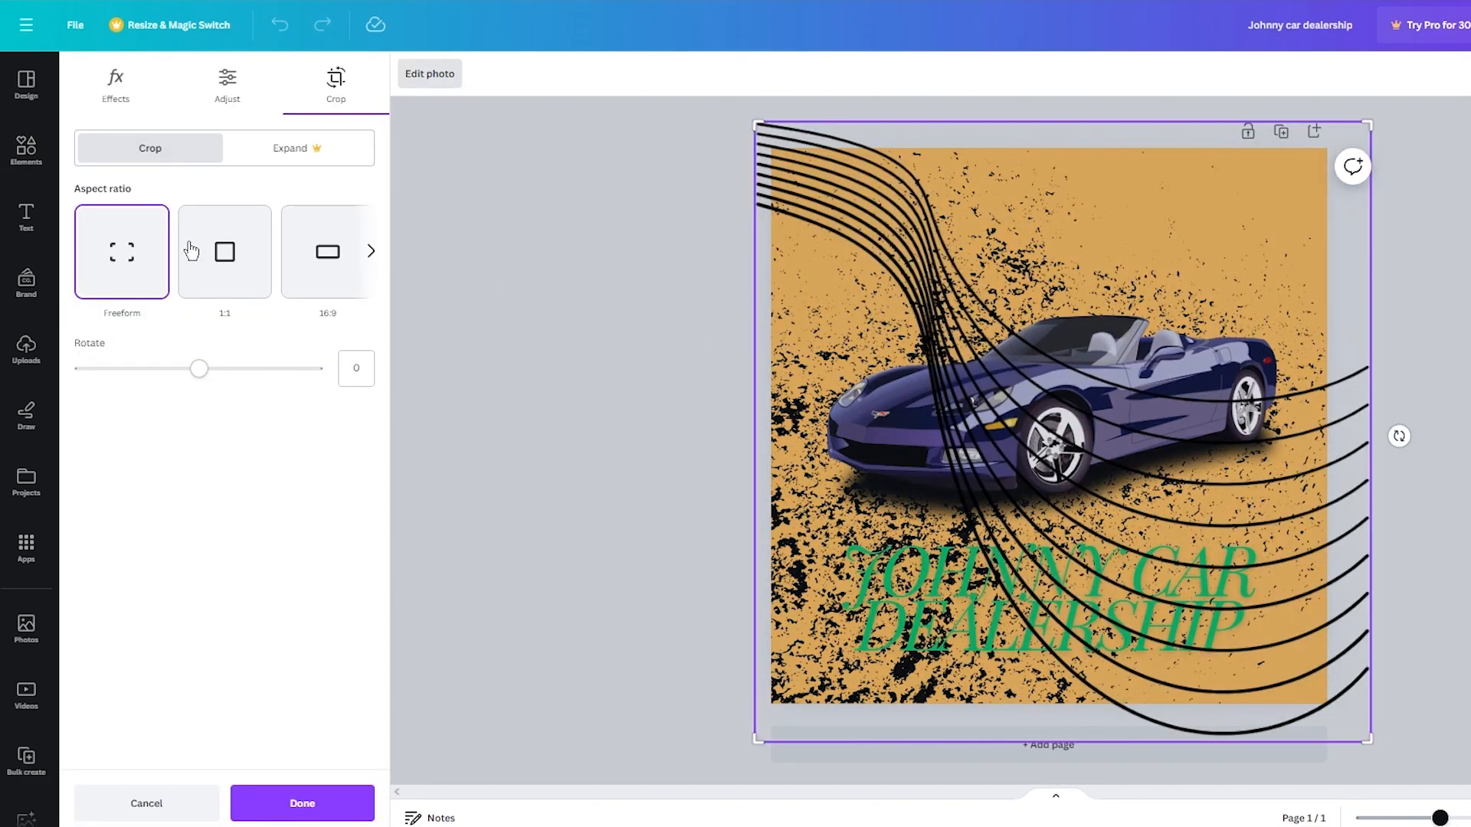
pyautogui.click(558, 279)
pyautogui.moveTo(797, 259); pyautogui.dragTo(534, 332)
# Select the black splatter texture behind the car, set its transparency to 17 and deselect it
pyautogui.click(881, 249)
pyautogui.moveTo(881, 249)
pyautogui.mouseDown()
pyautogui.moveTo(585, 263)
pyautogui.moveTo(889, 230)
pyautogui.mouseUp()
pyautogui.click(791, 73)
pyautogui.moveTo(738, 144); pyautogui.dragTo(580, 157)
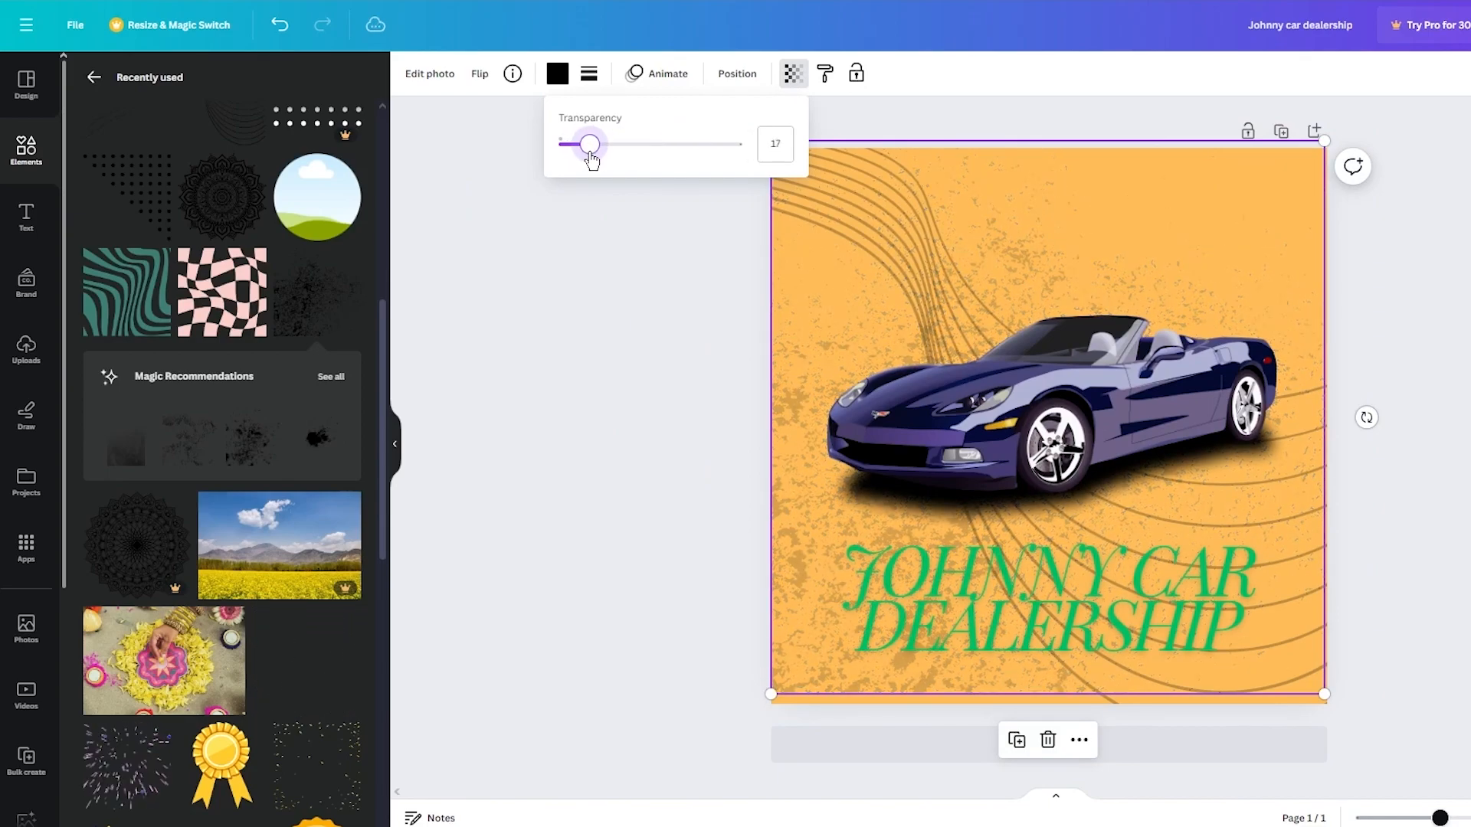
pyautogui.click(811, 305)
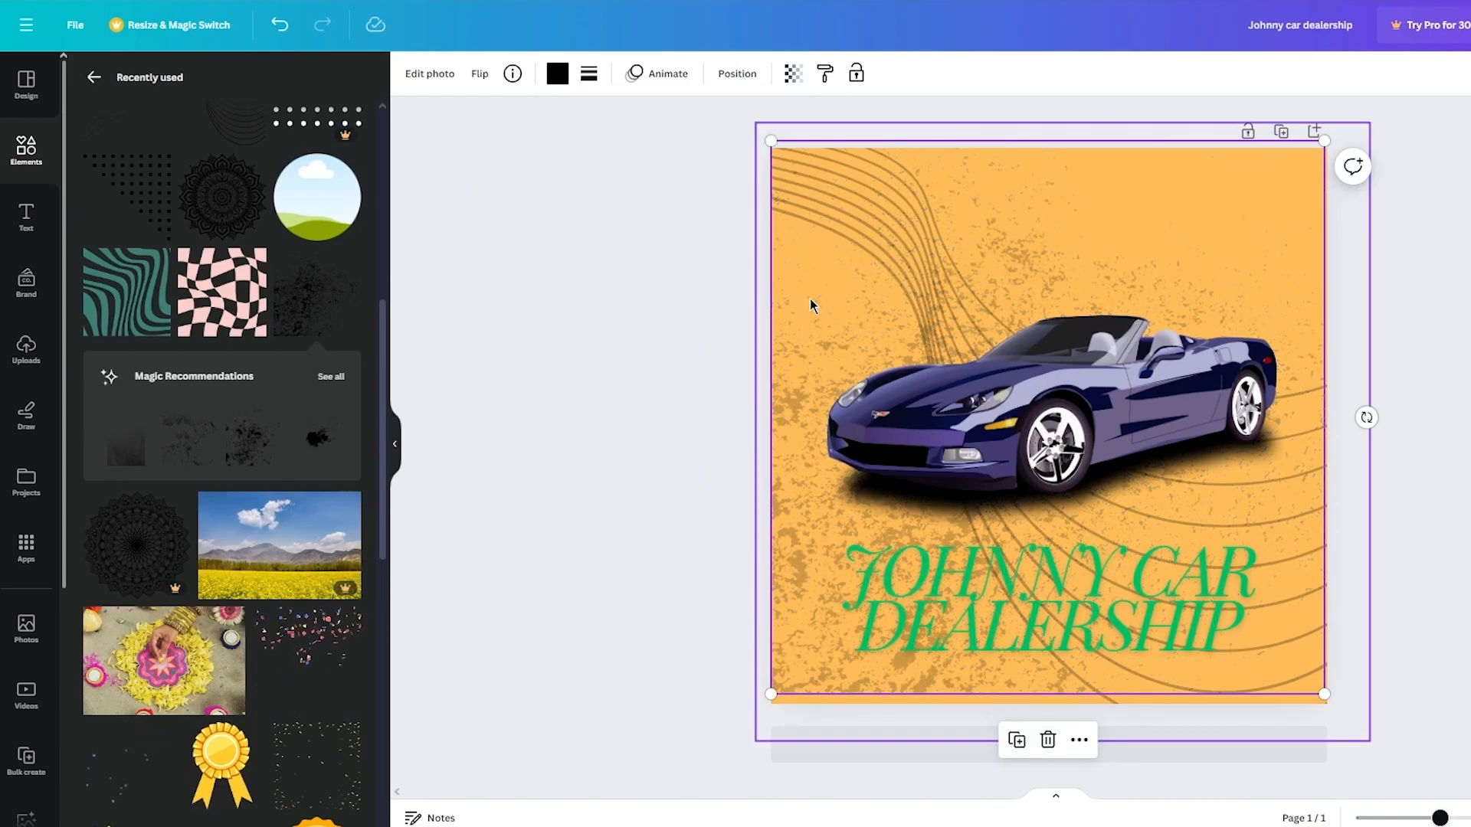
pyautogui.moveTo(870, 304); pyautogui.dragTo(867, 300)
pyautogui.click(617, 298)
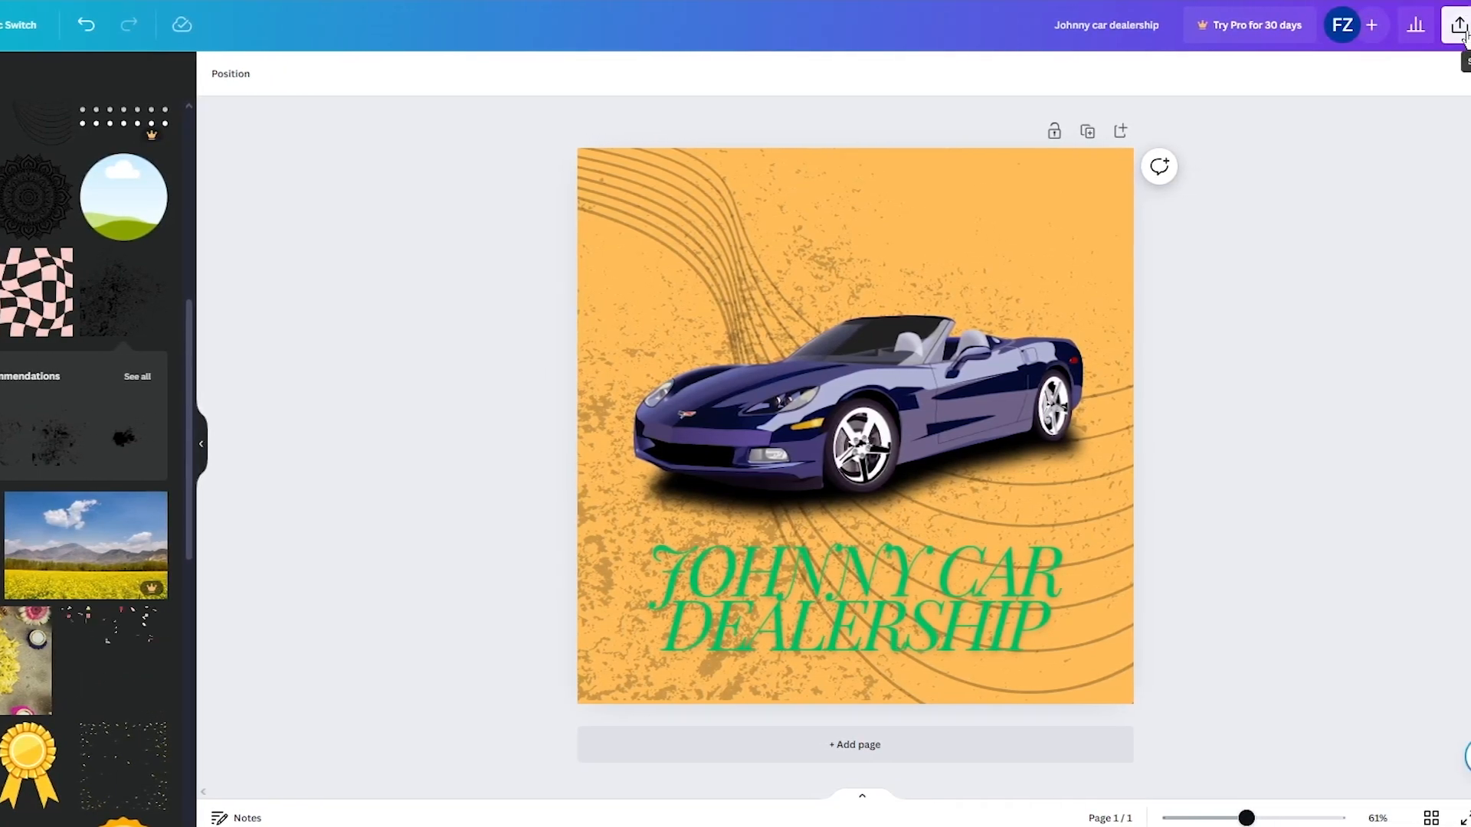
# Download the finished logo design as a PNG file
pyautogui.click(1417, 31)
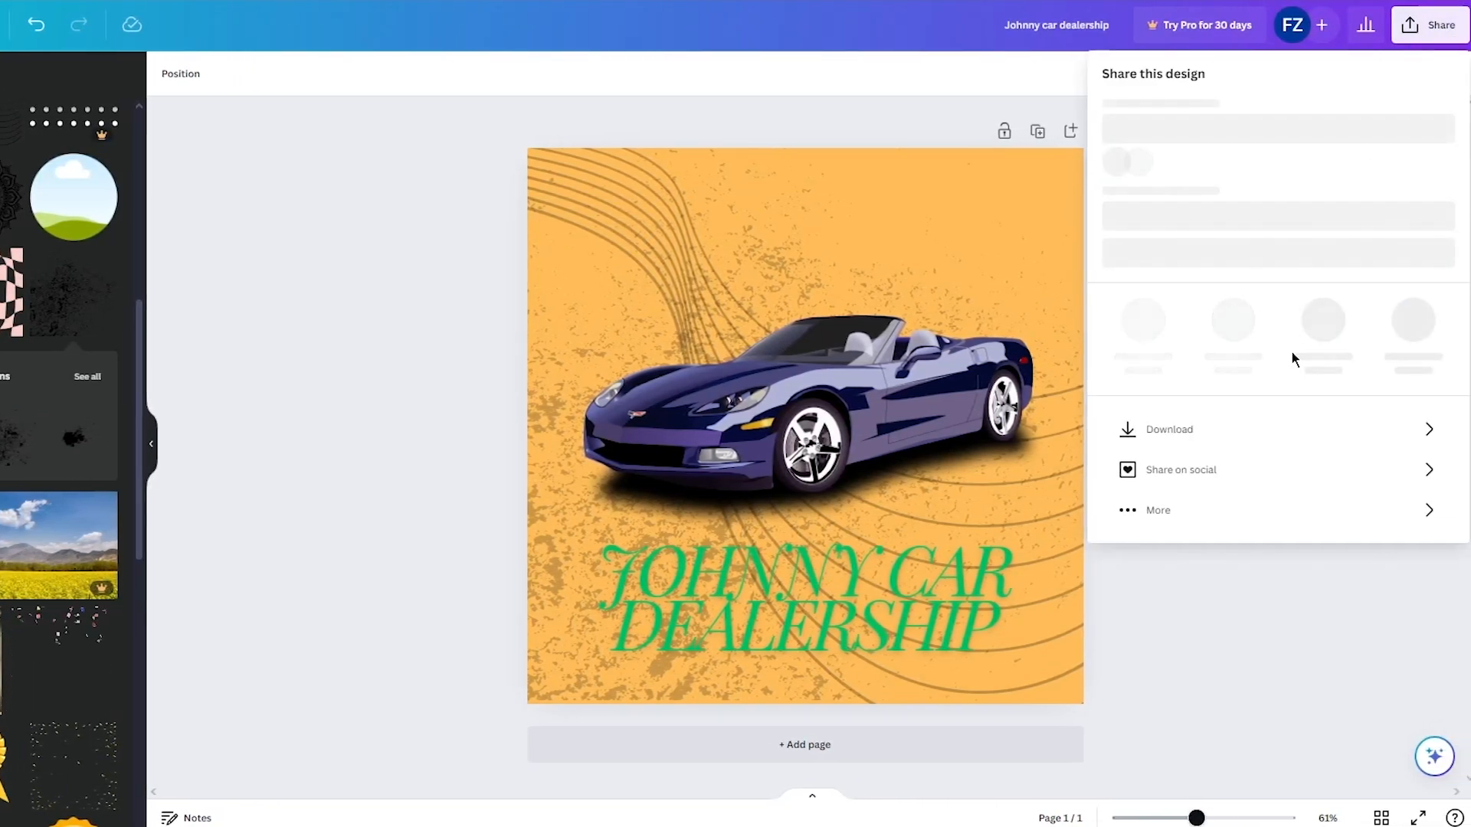
pyautogui.click(1291, 430)
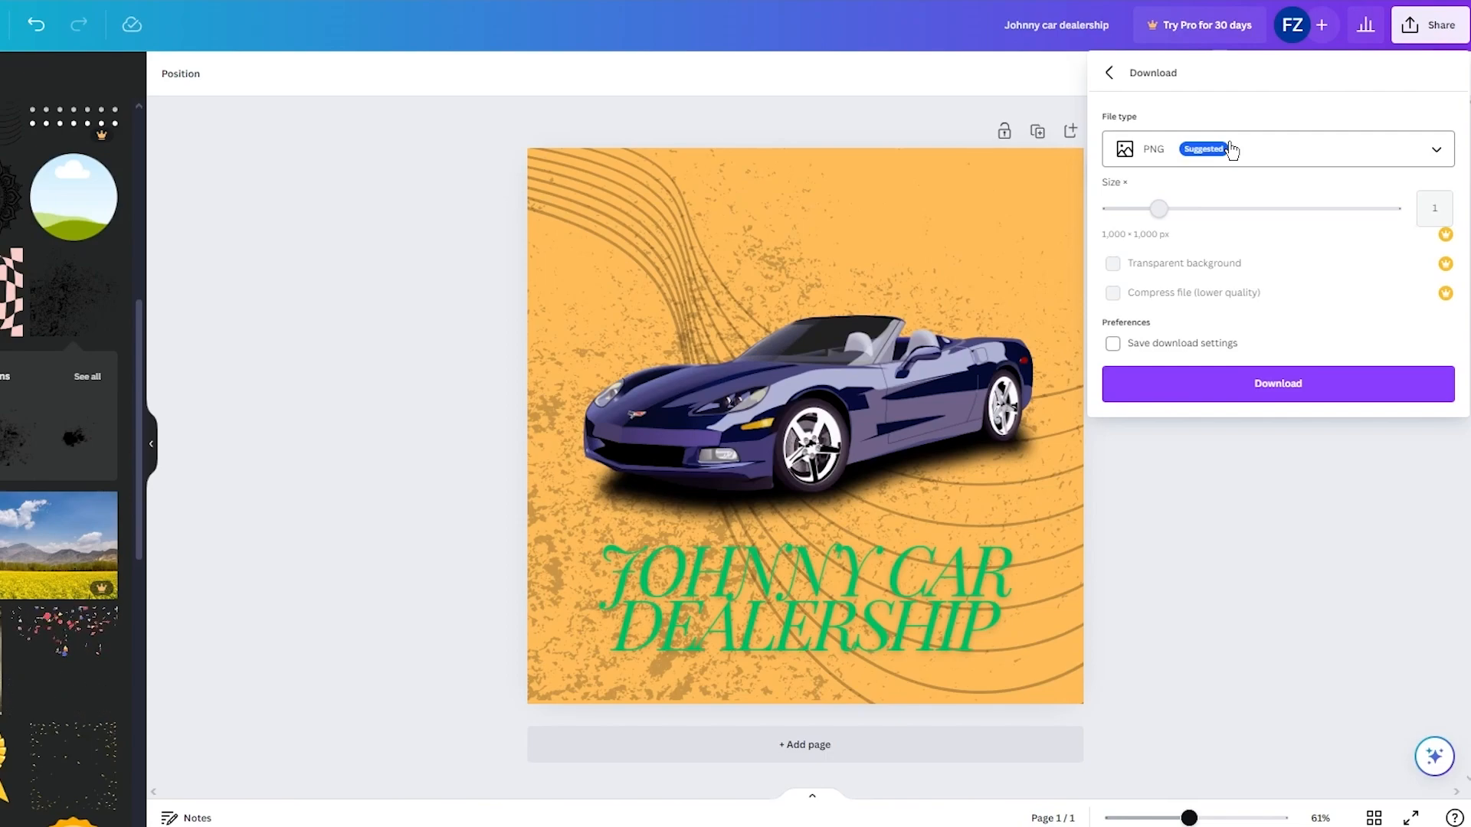
pyautogui.click(1231, 150)
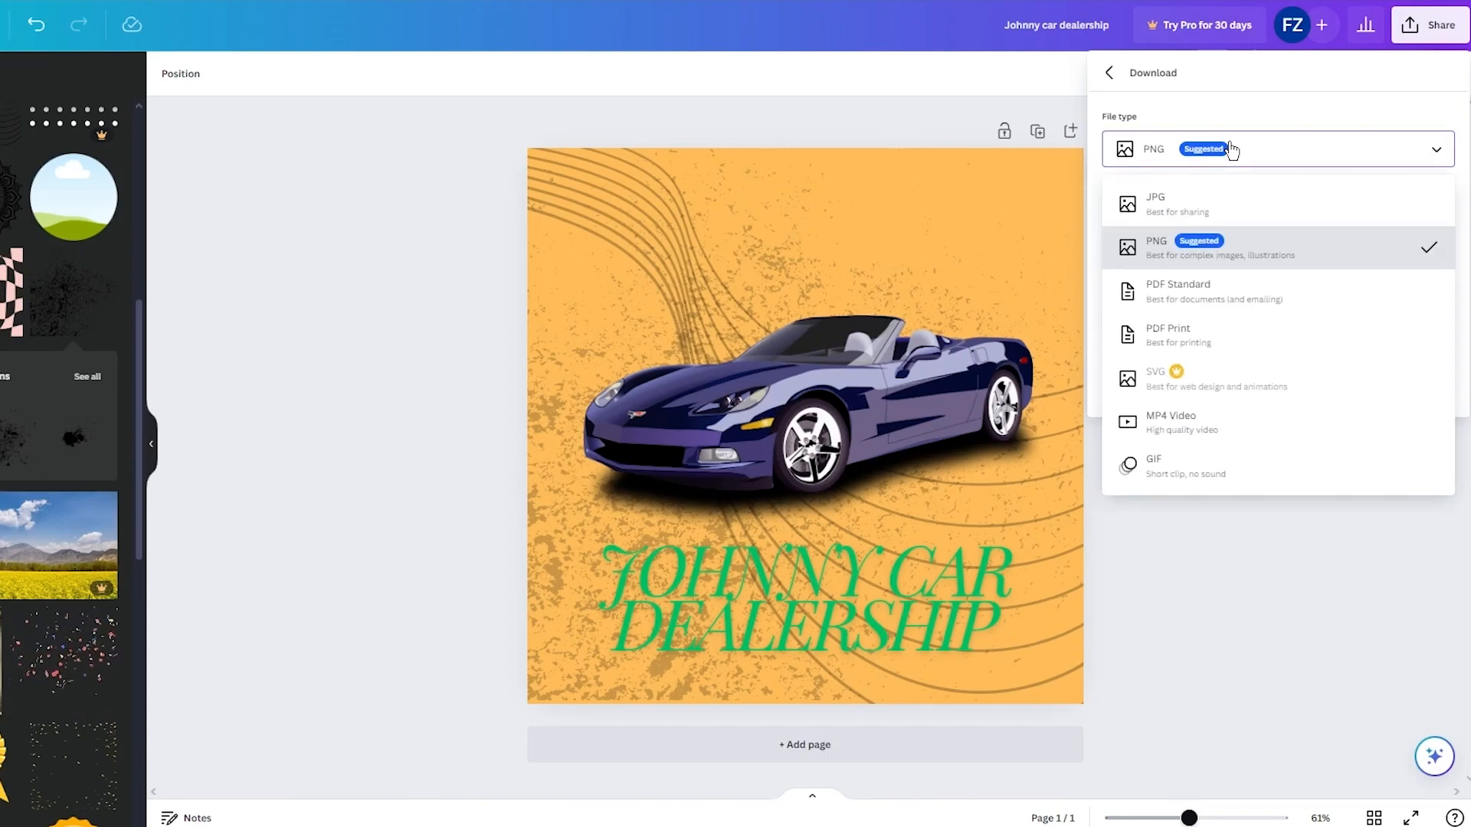
pyautogui.click(1283, 249)
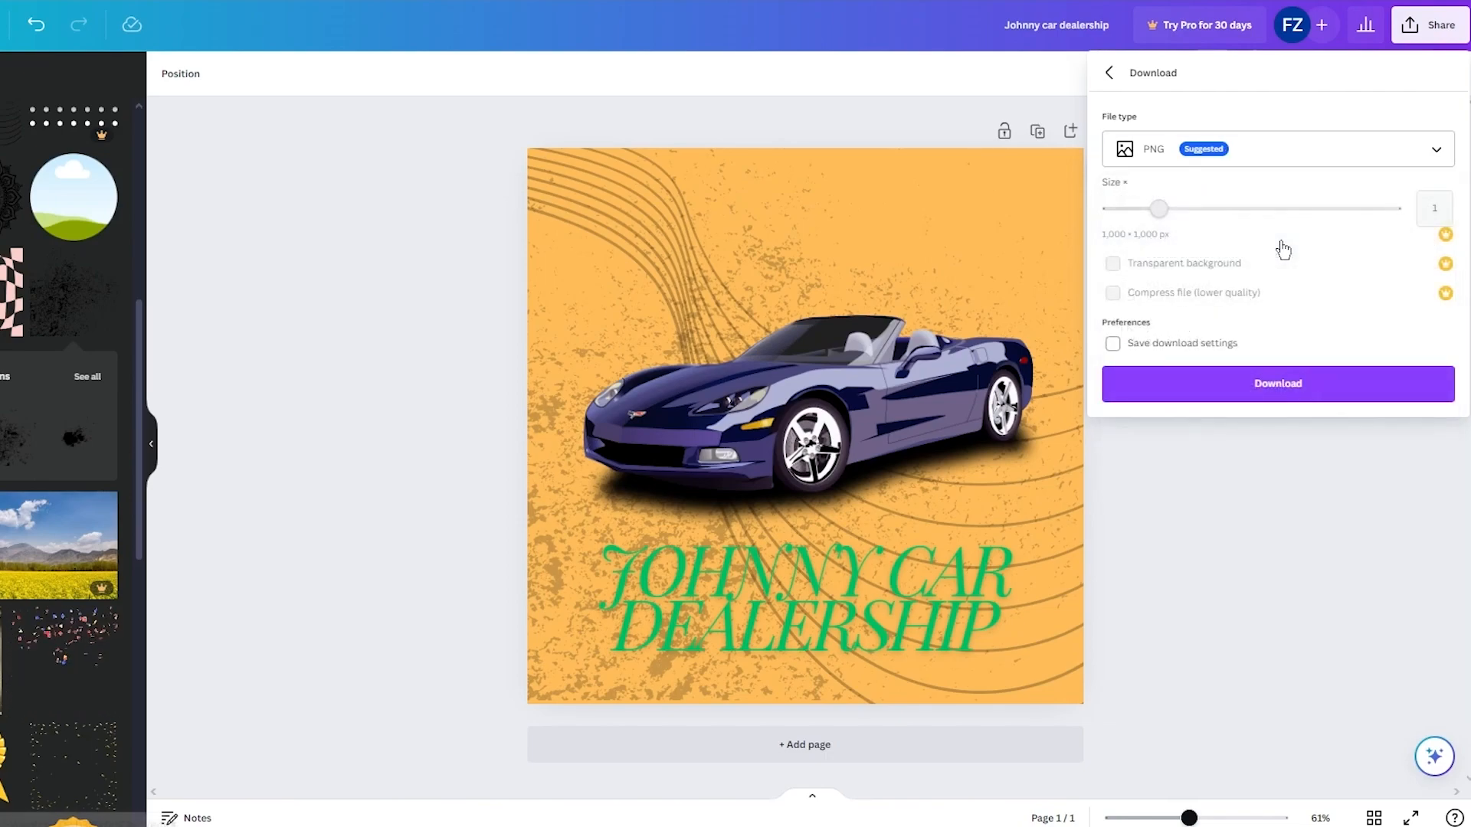
pyautogui.click(1212, 385)
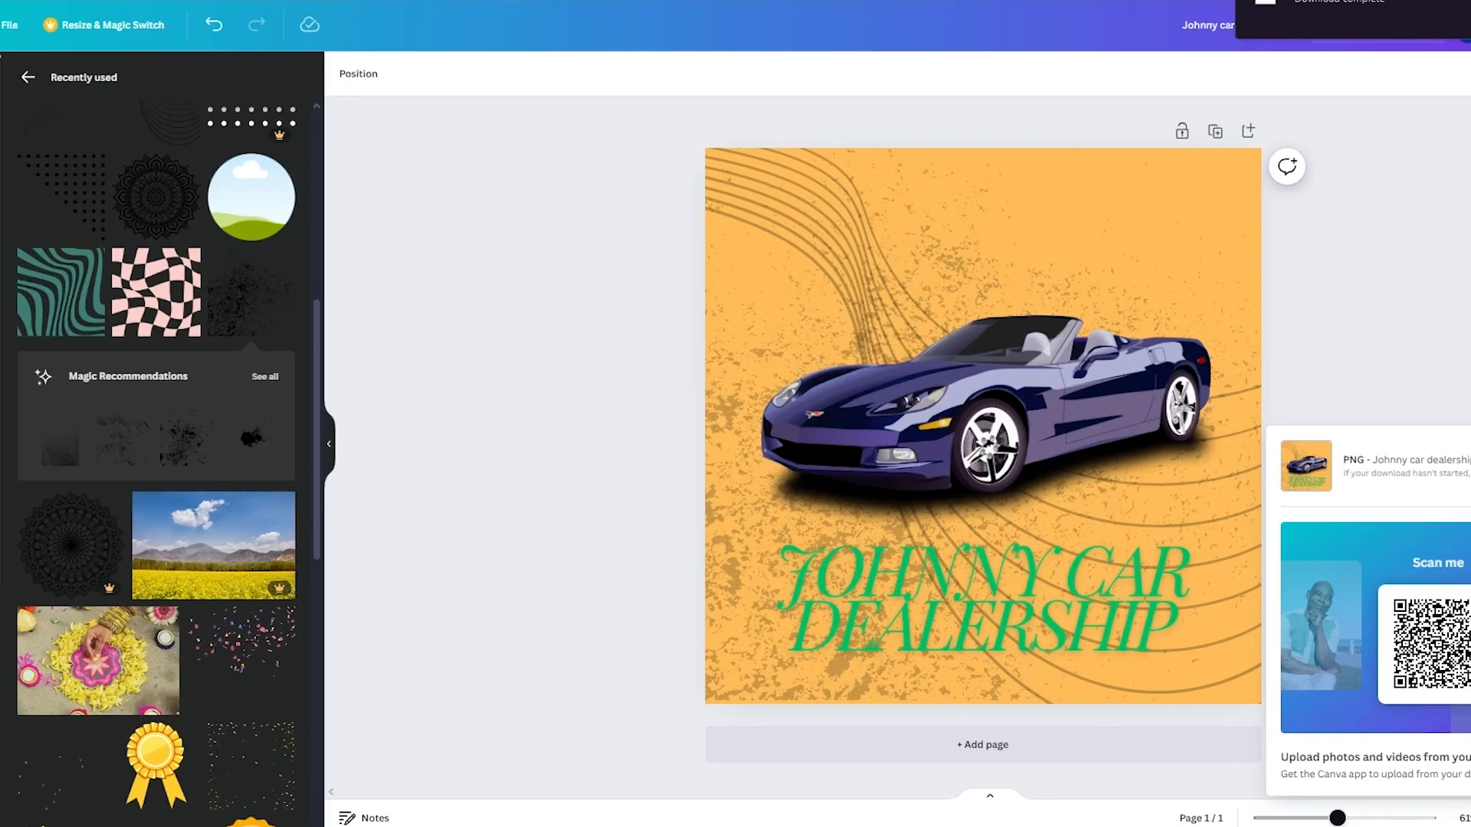
# Open the downloaded PNG in the image viewer, inspect the logo up close and close the viewer
pyautogui.click(1340, 1)
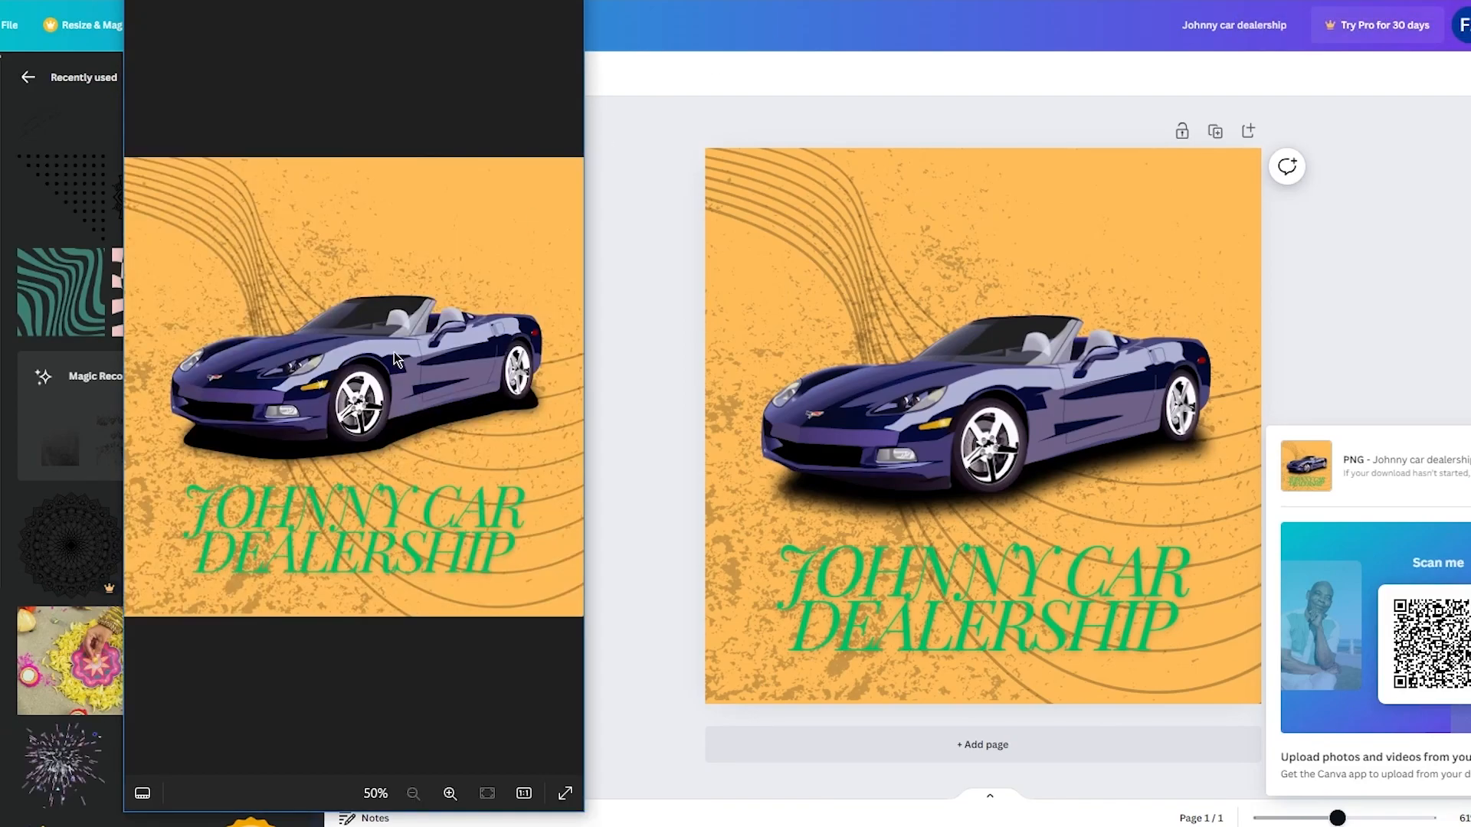
pyautogui.scroll(3, 394, 352)
pyautogui.scroll(-3, 396, 360)
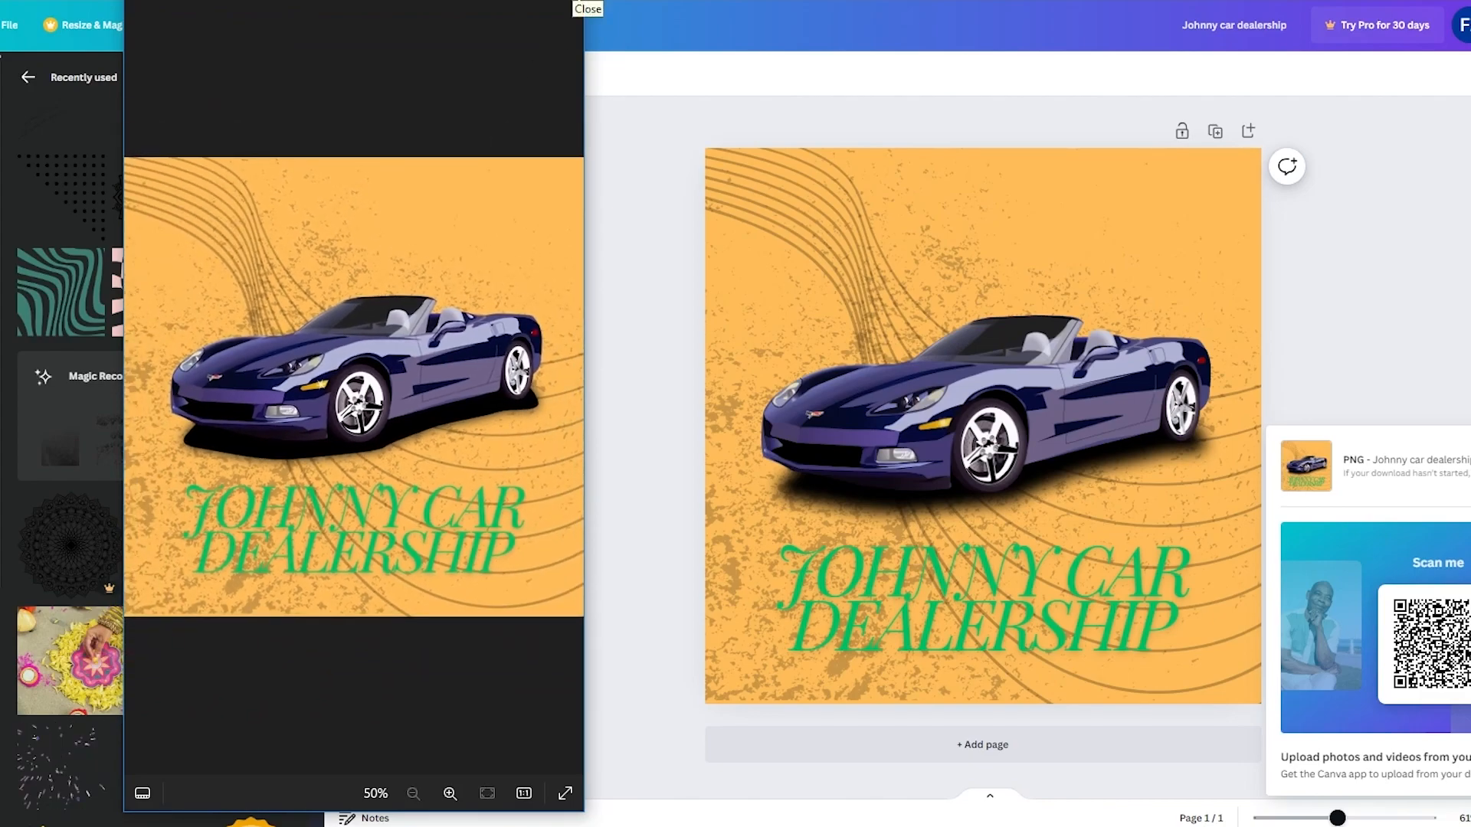
pyautogui.click(579, 3)
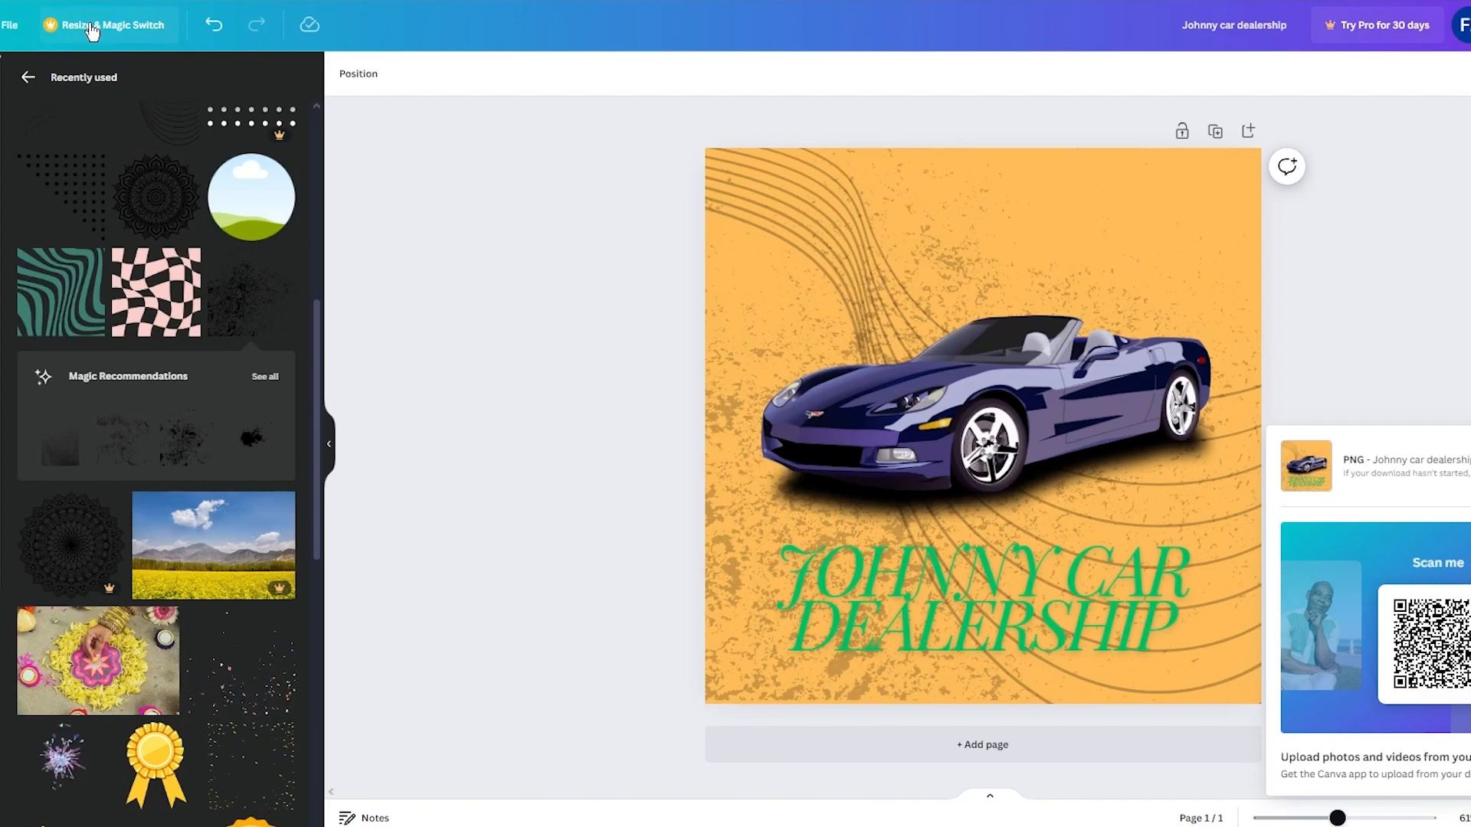
# Return to the main elements list and open the photo editing options for the wavy-line graphic
pyautogui.click(30, 78)
pyautogui.click(867, 279)
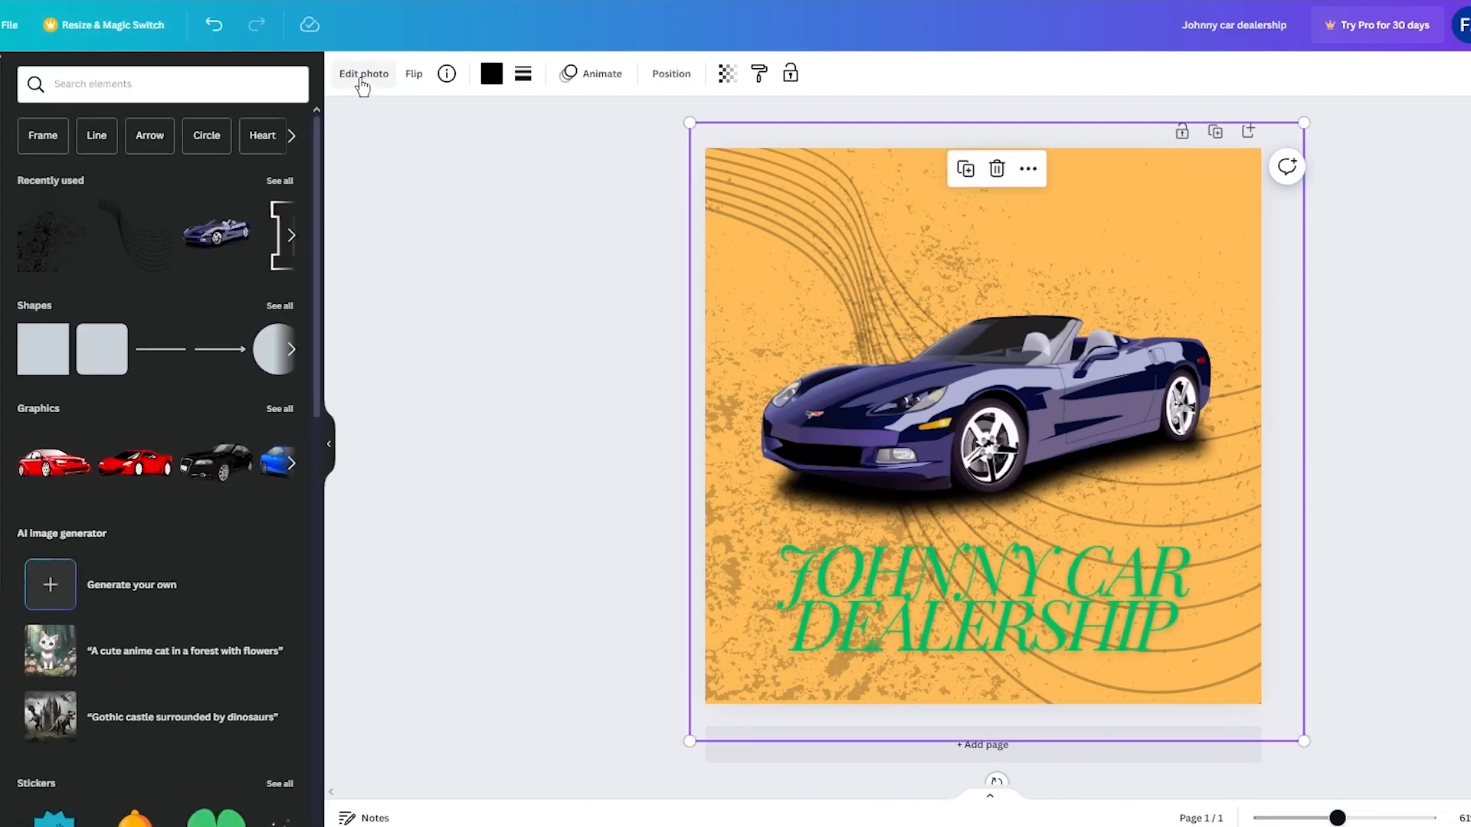
pyautogui.click(364, 76)
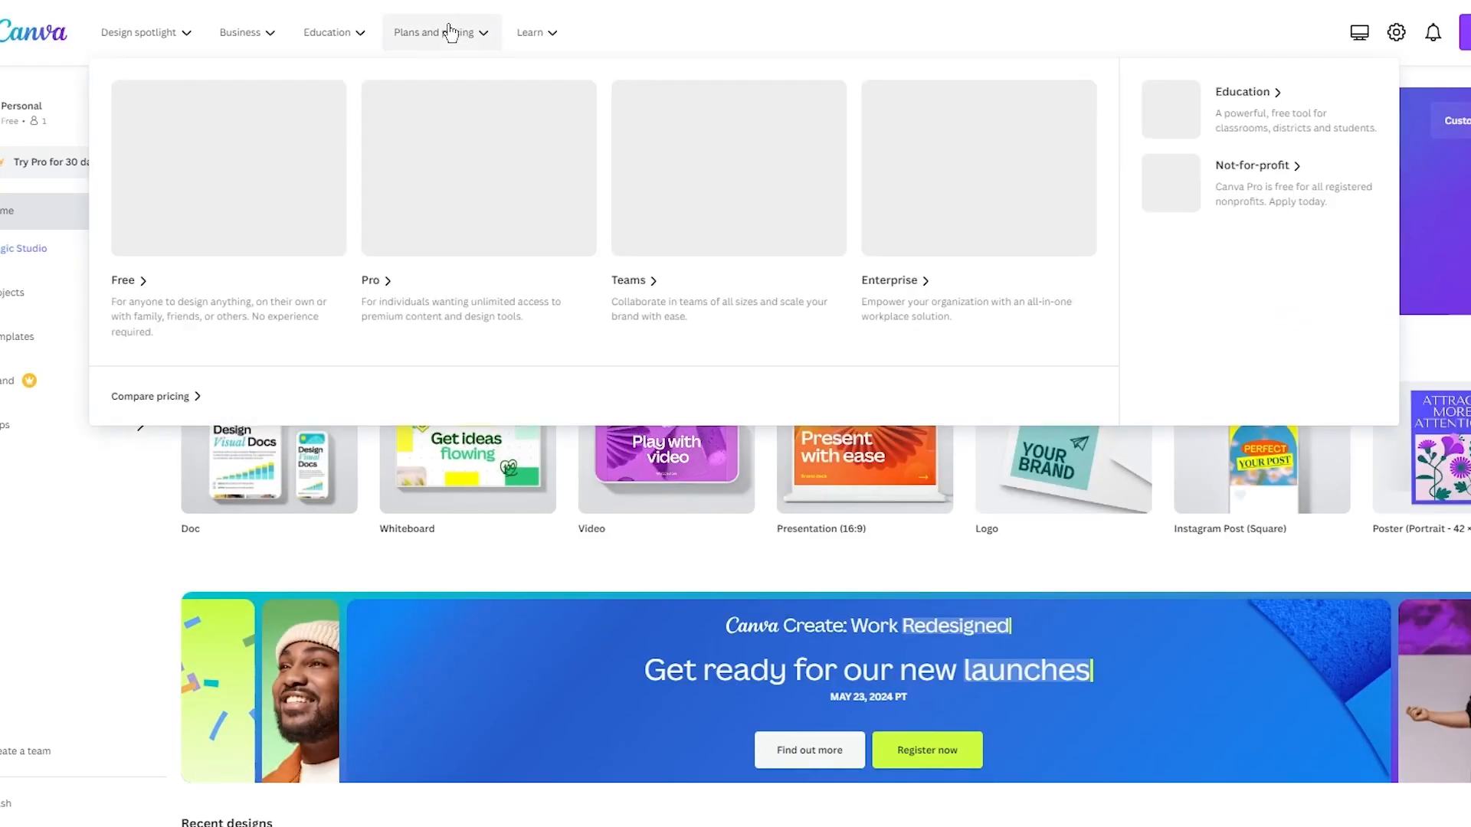
# Open Canva's plan pricing comparison, switch it to monthly billing and review the plans' prices and features
pyautogui.click(451, 32)
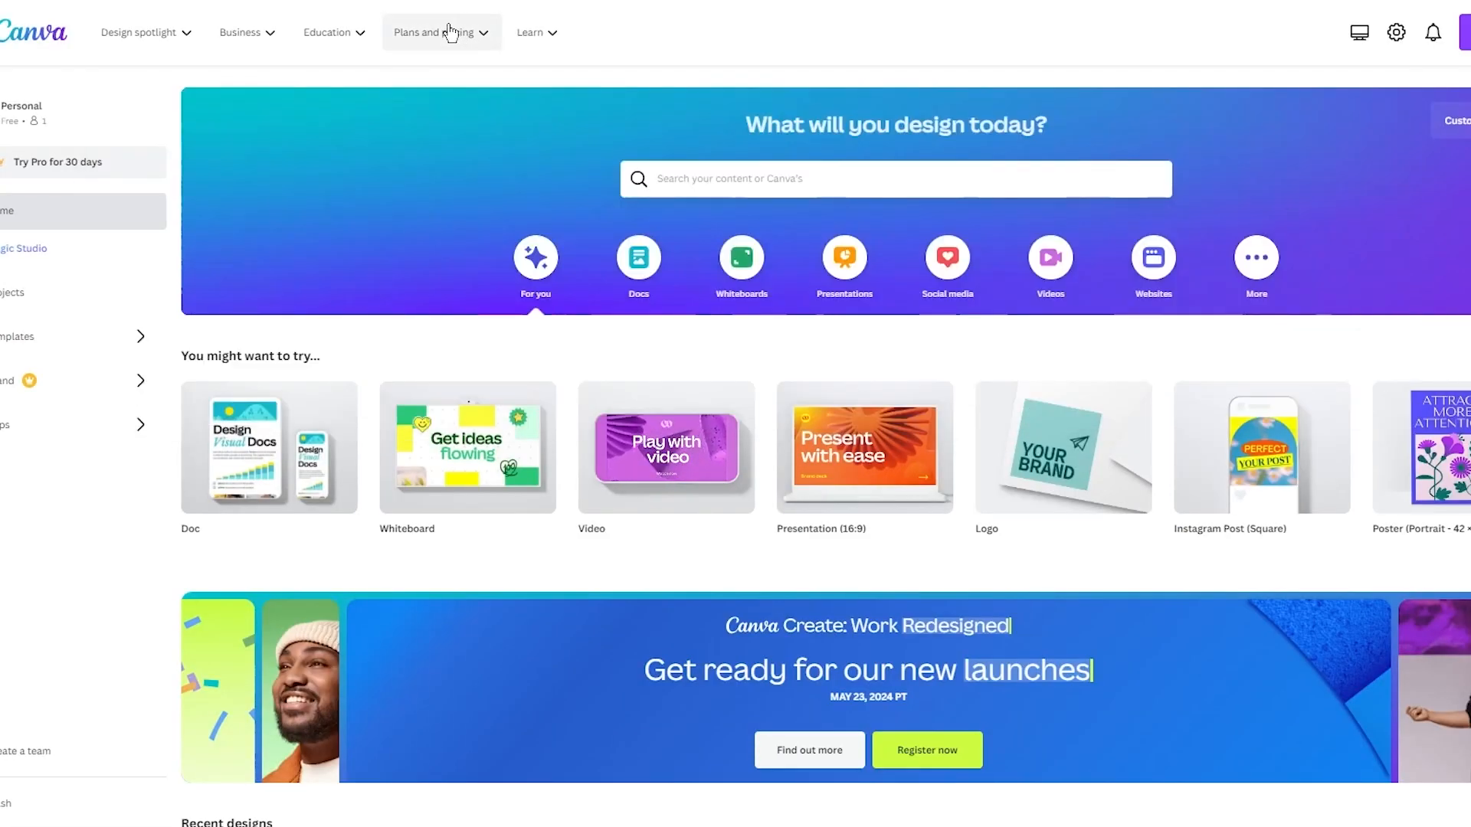
pyautogui.click(451, 32)
pyautogui.click(161, 397)
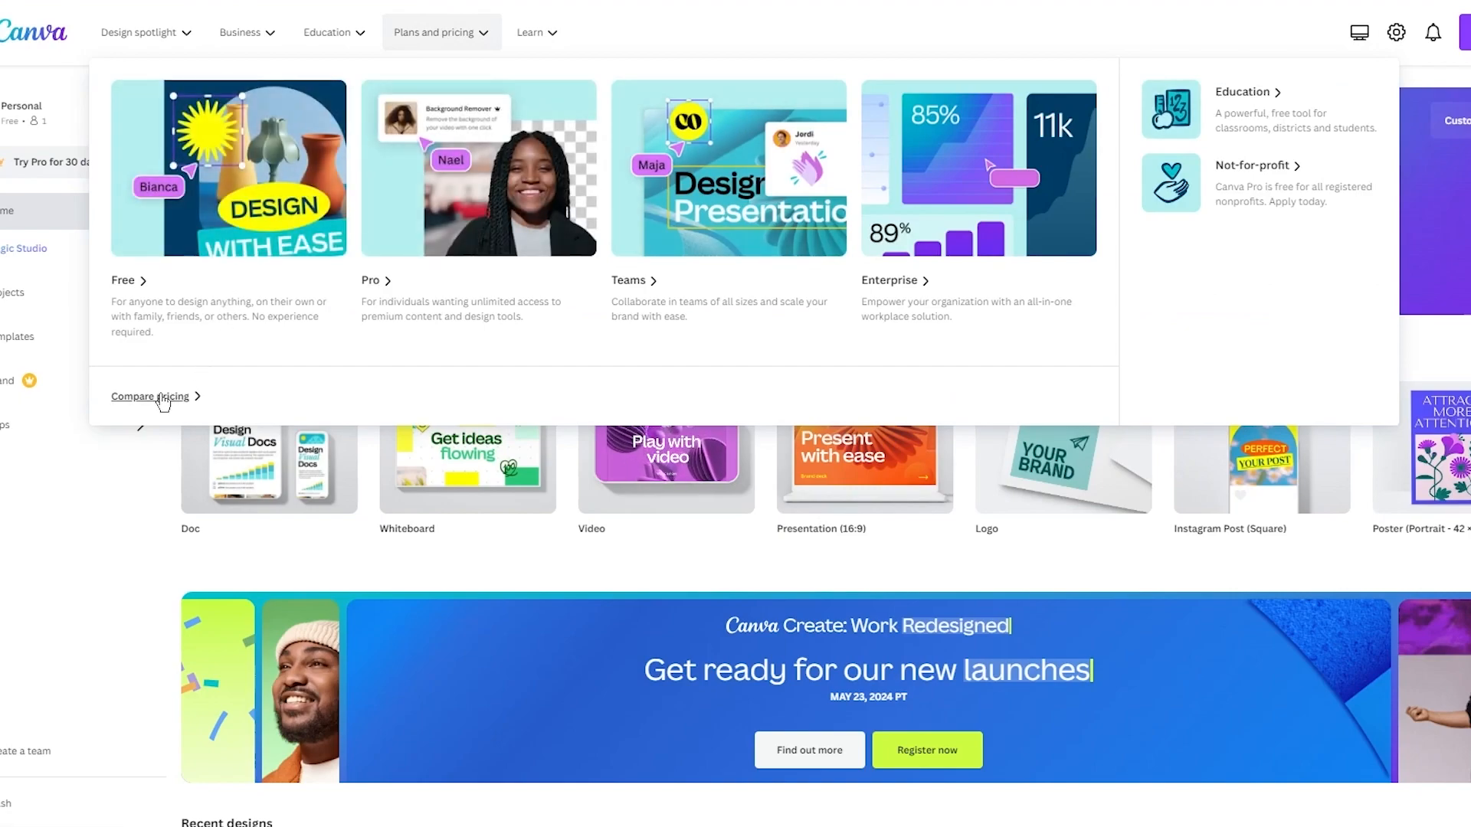
pyautogui.scroll(-2, 153, 453)
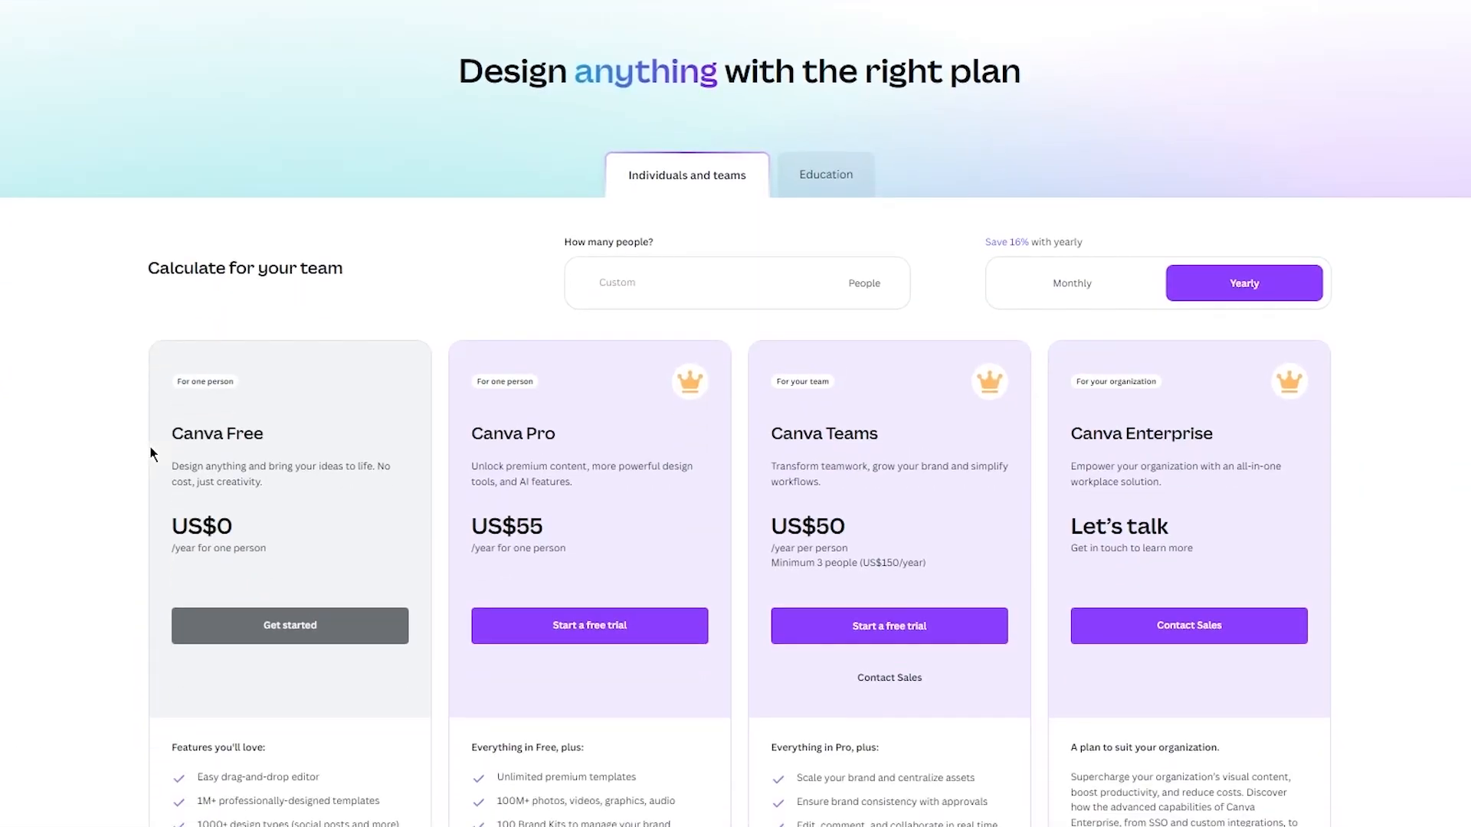
pyautogui.click(1089, 261)
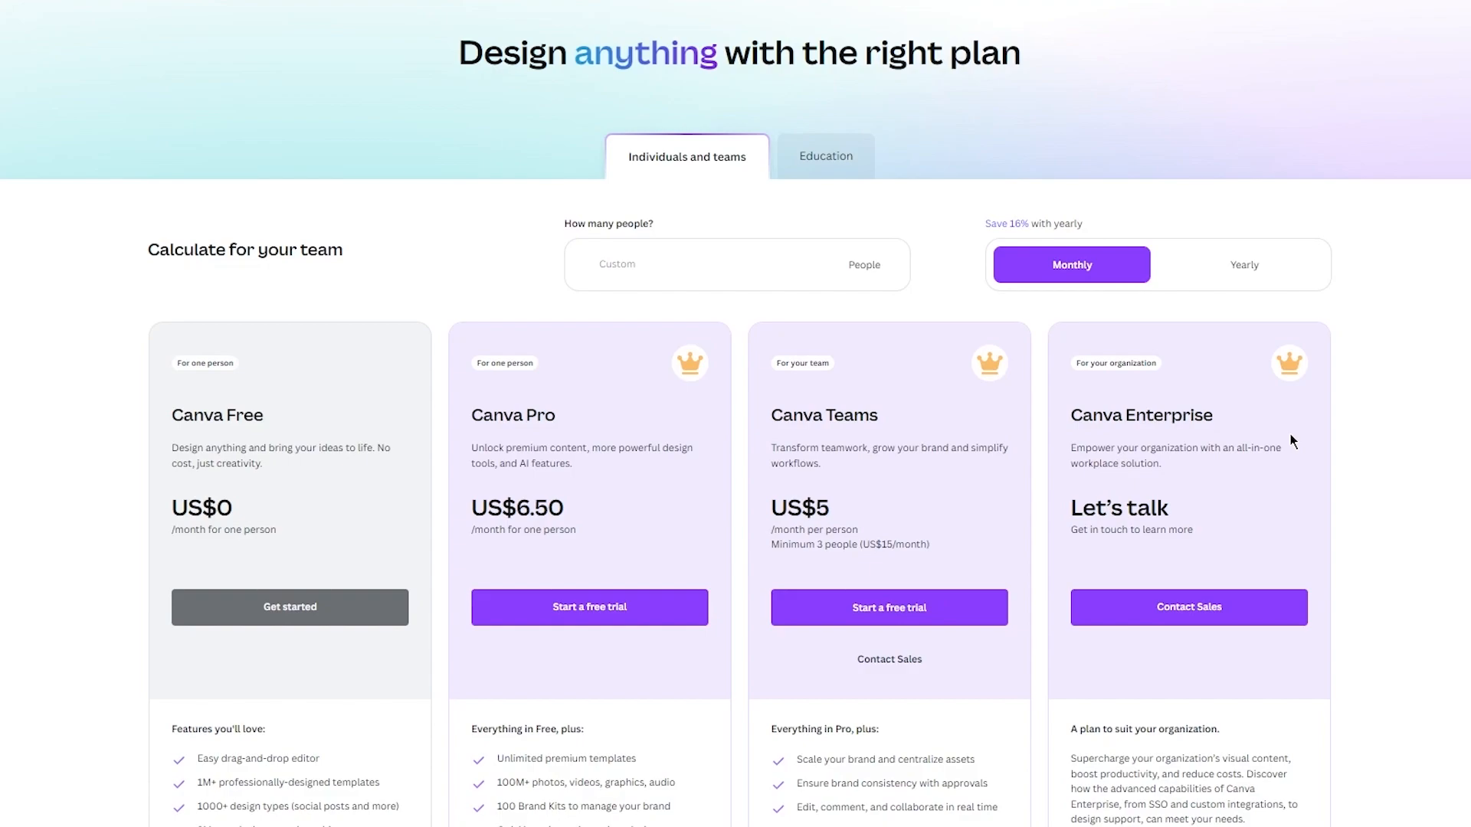
pyautogui.scroll(-4, 389, 343)
pyautogui.scroll(1, 389, 342)
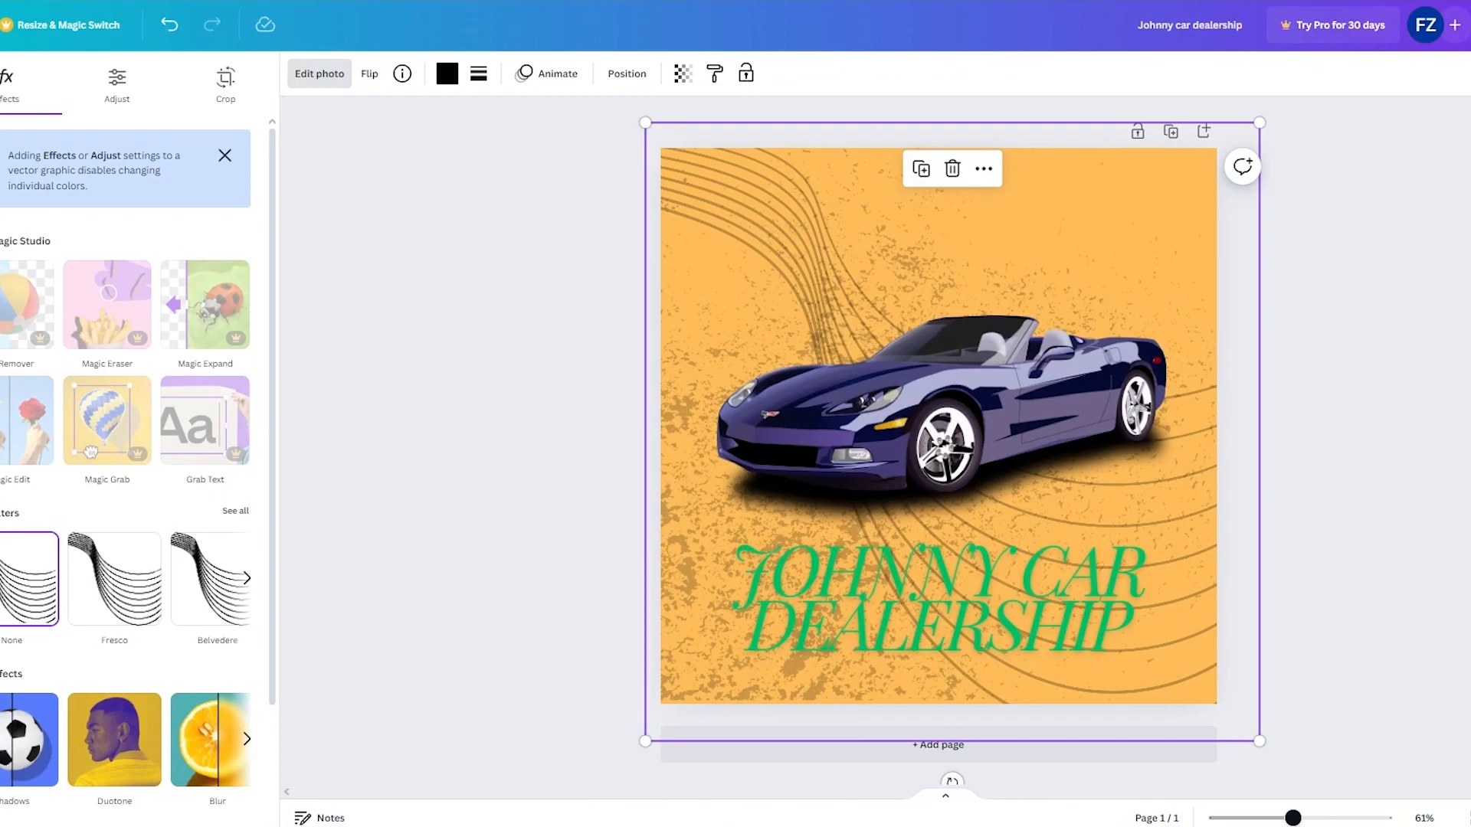
# Deselect the wavy-line graphic in the logo design, closing its photo editing options
pyautogui.click(572, 354)
pyautogui.click(499, 310)
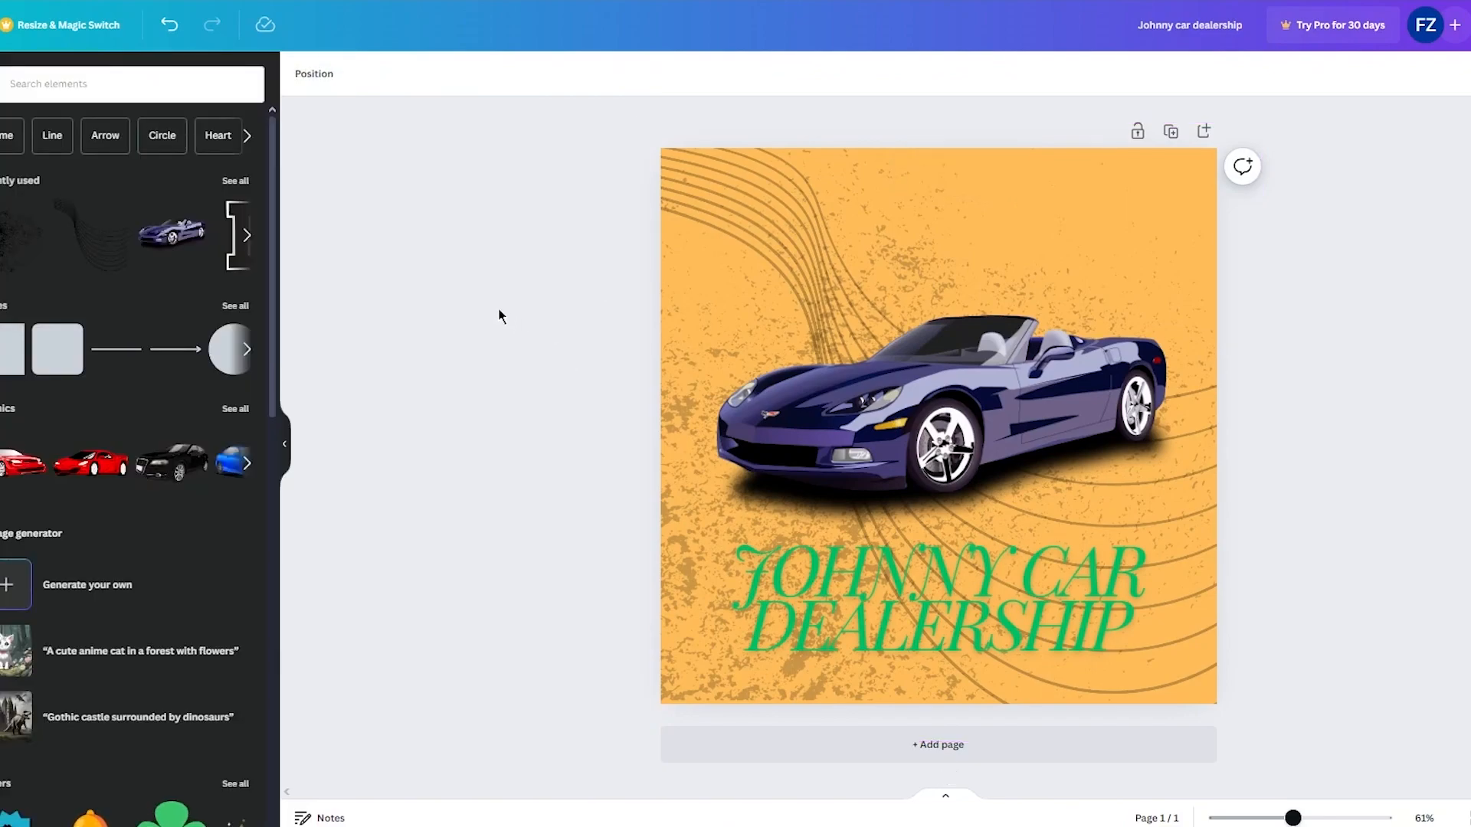